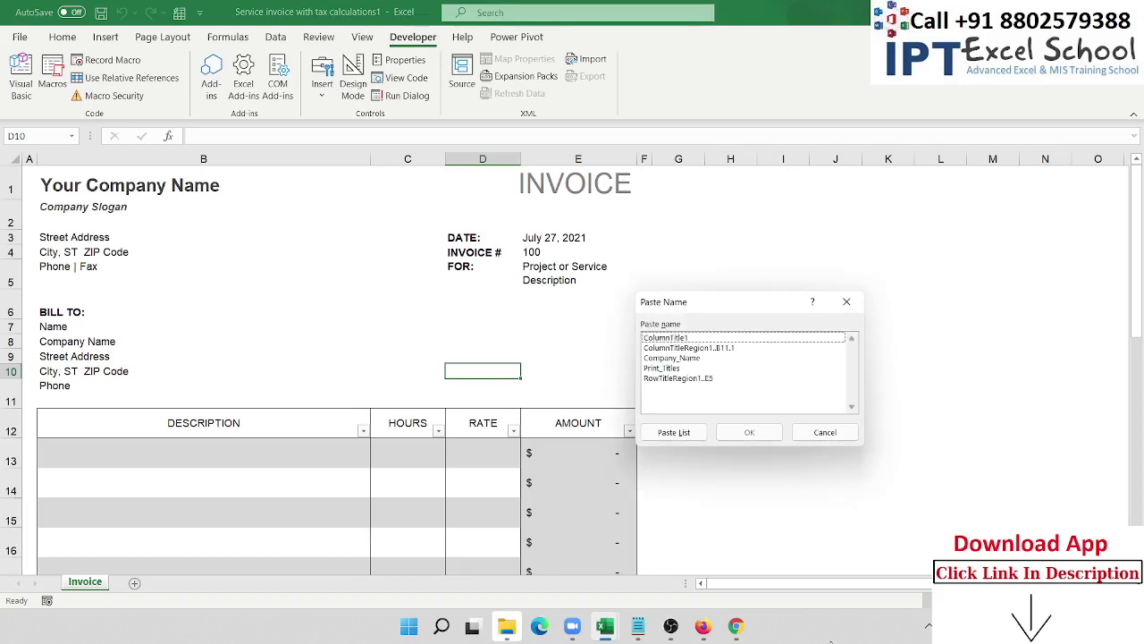
- Select cell C8 on the invoice sheet and scroll through the invoice
key("Escape")
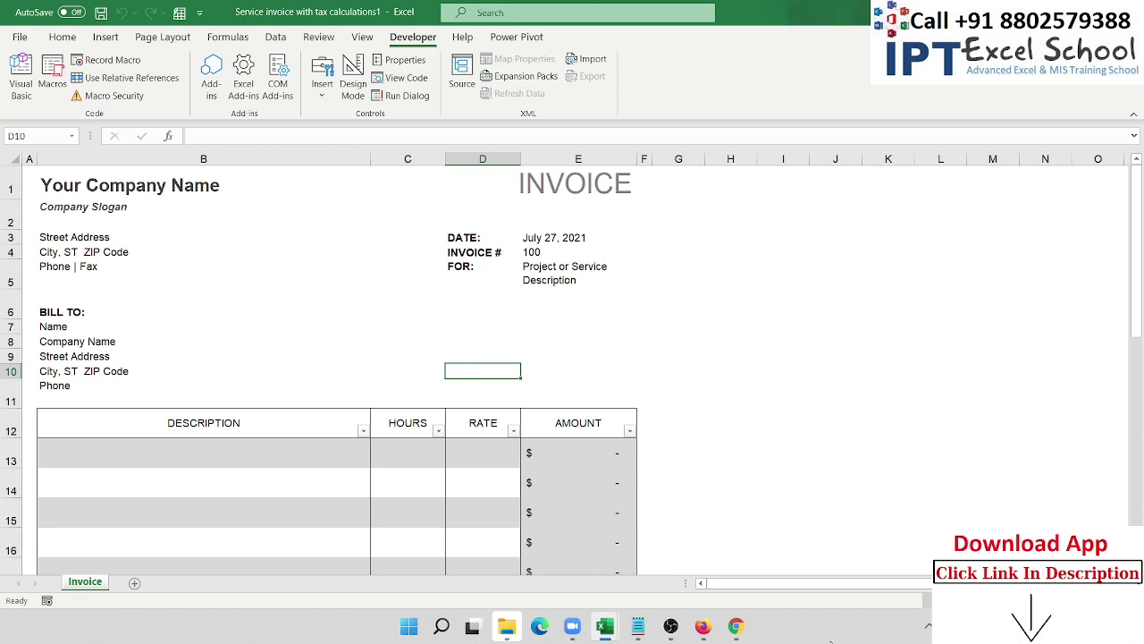
left_click(425, 344)
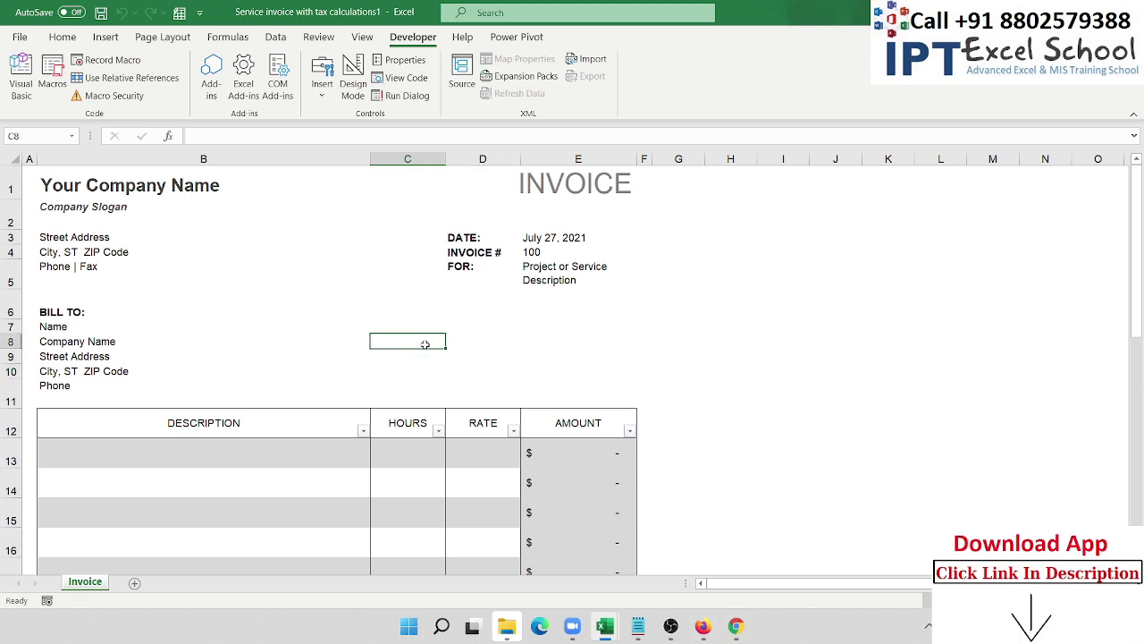
scroll(424, 345, "down", 6)
scroll(424, 344, "down", 5)
scroll(425, 345, "up", 6)
scroll(424, 344, "up", 5)
- Run the CopyWorksheetsToWord macro, glance at the new Word document, then minimize it
left_click(52, 76)
left_click(869, 279)
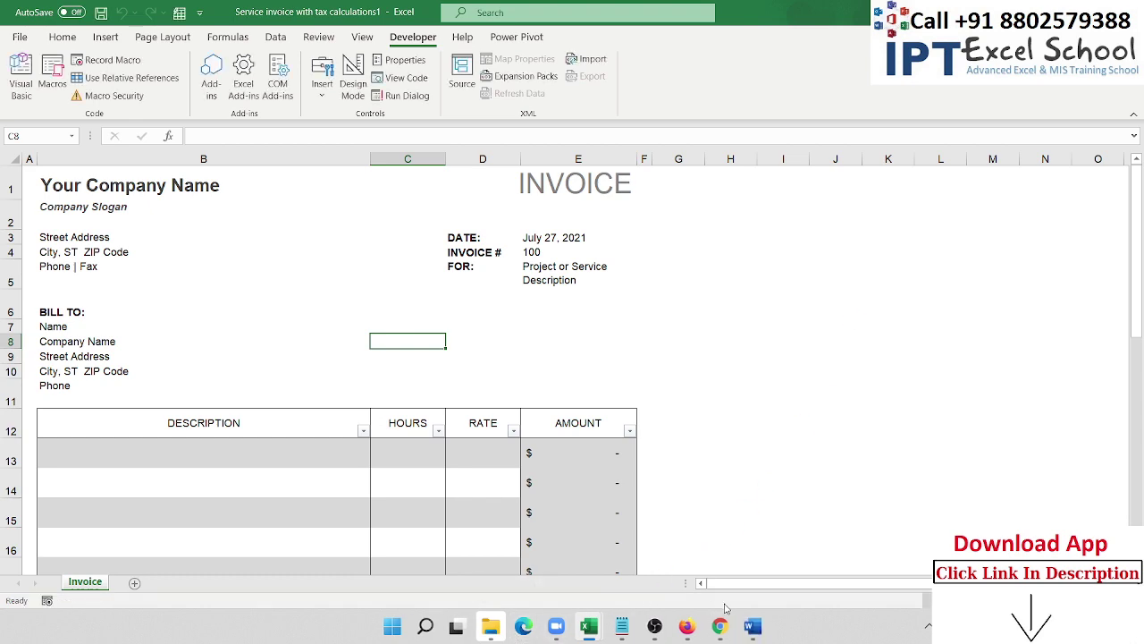
left_click(753, 628)
left_click(752, 627)
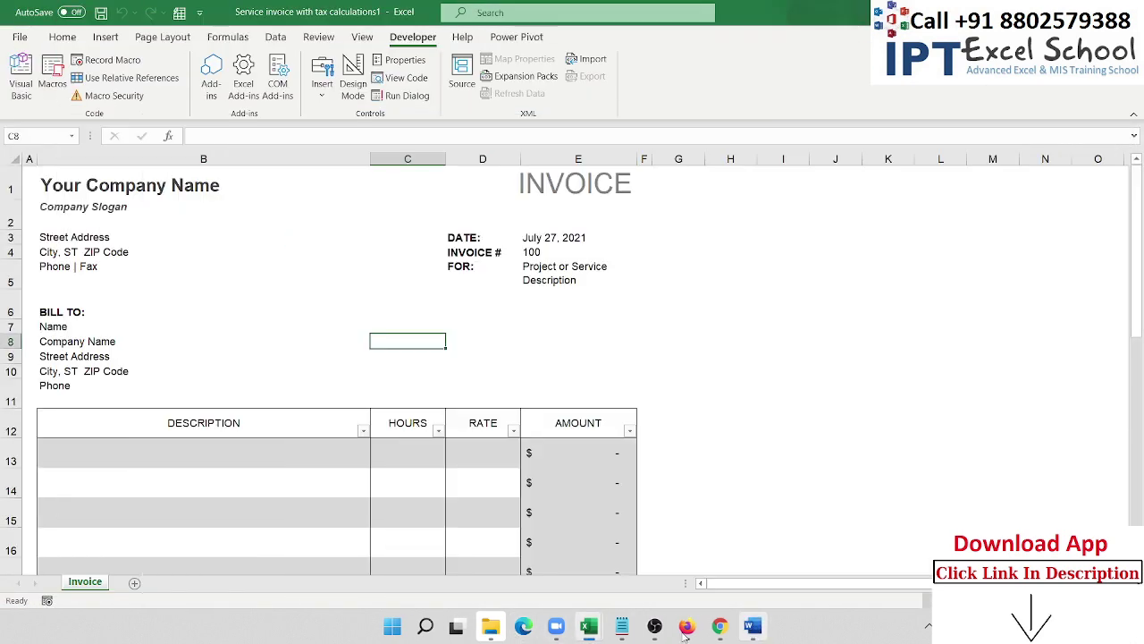
- Open the saved 123 document from the 2021 folder to check it, then close Word
mouse_move(490, 633)
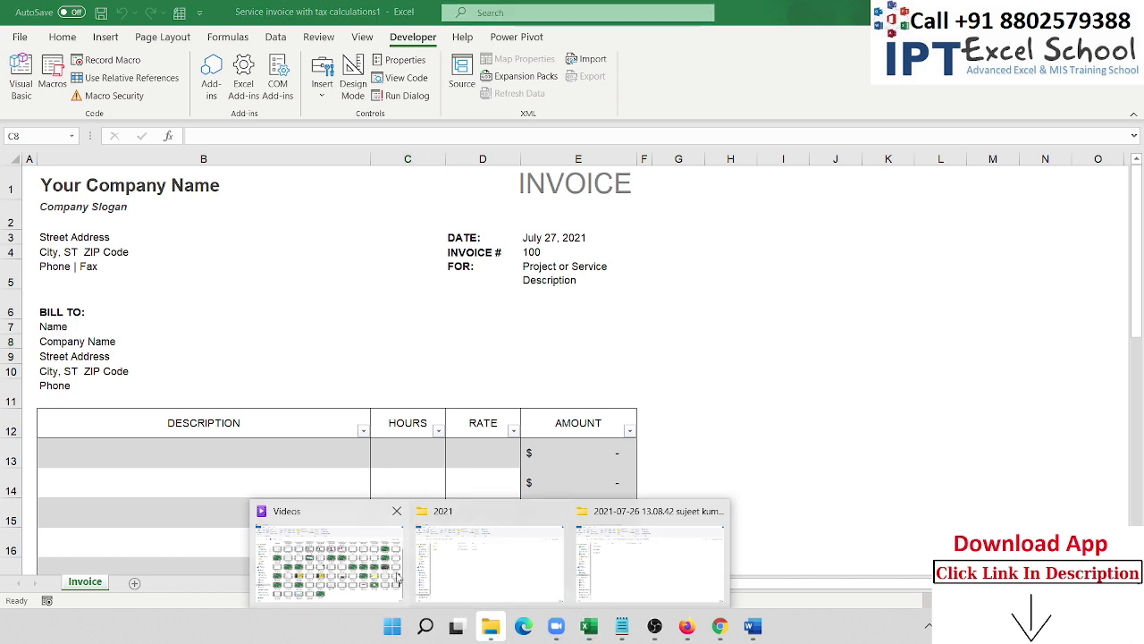
left_click(459, 579)
double_click(165, 225)
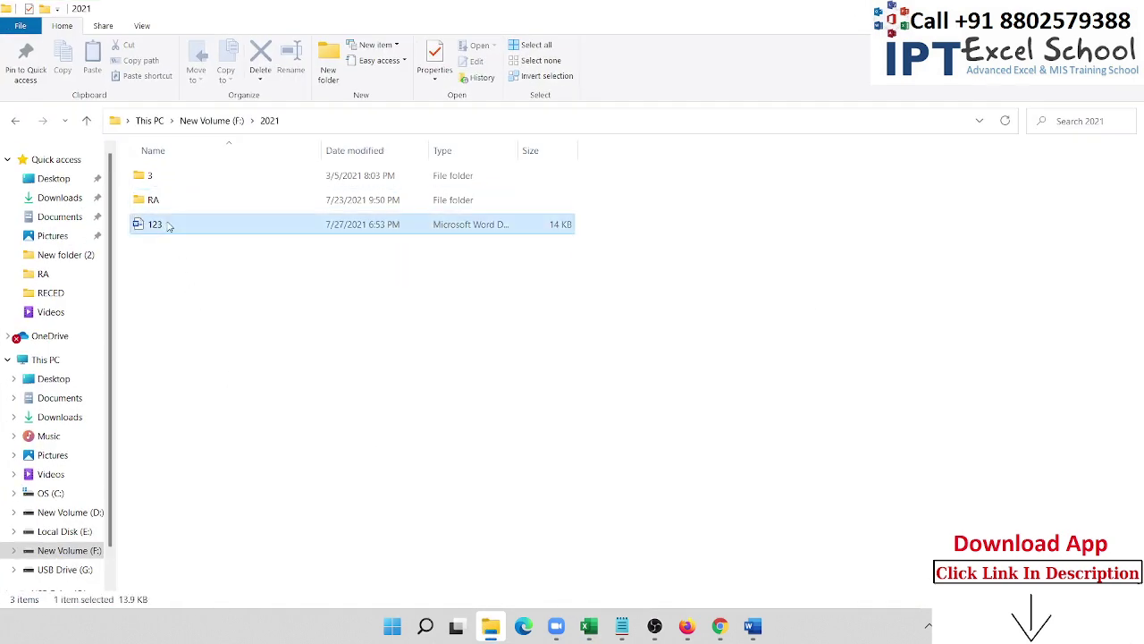
scroll(603, 396, "down", 3)
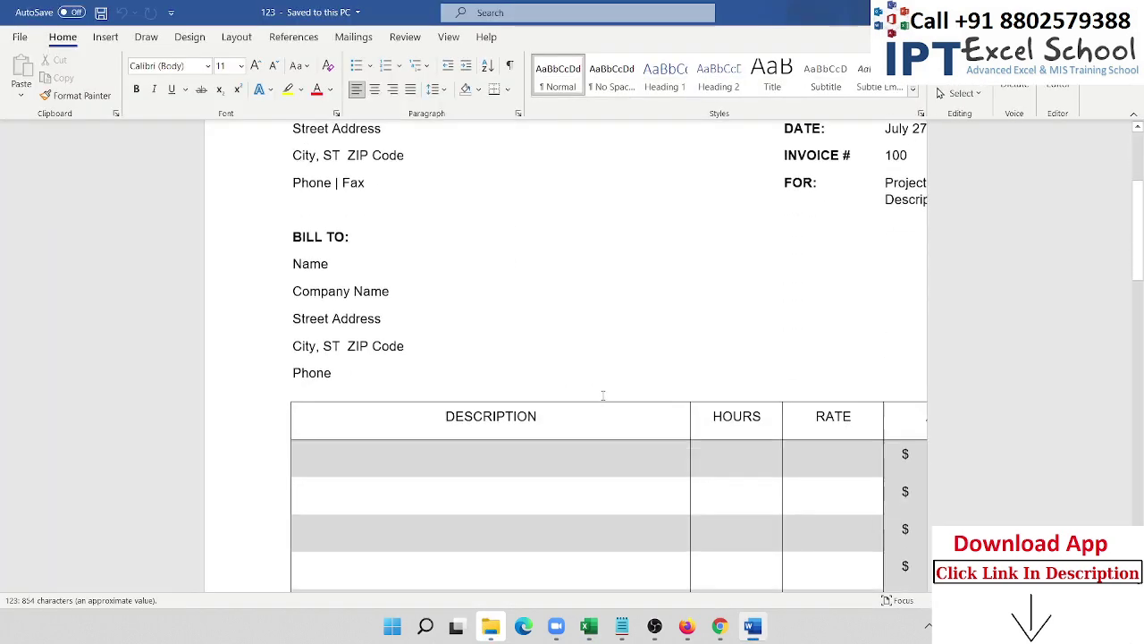
scroll(603, 396, "up", 3)
left_click(1122, 11)
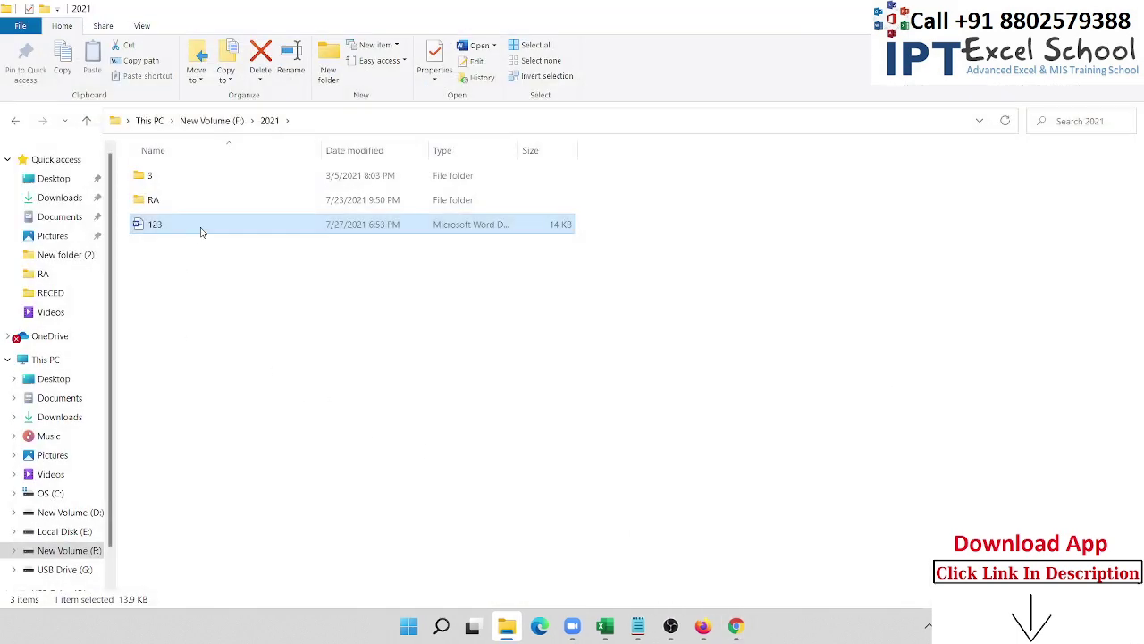
- Permanently delete the 123 file from the 2021 folder and return to the Excel workbook
key("F2")
key("Escape")
key("shift+Delete")
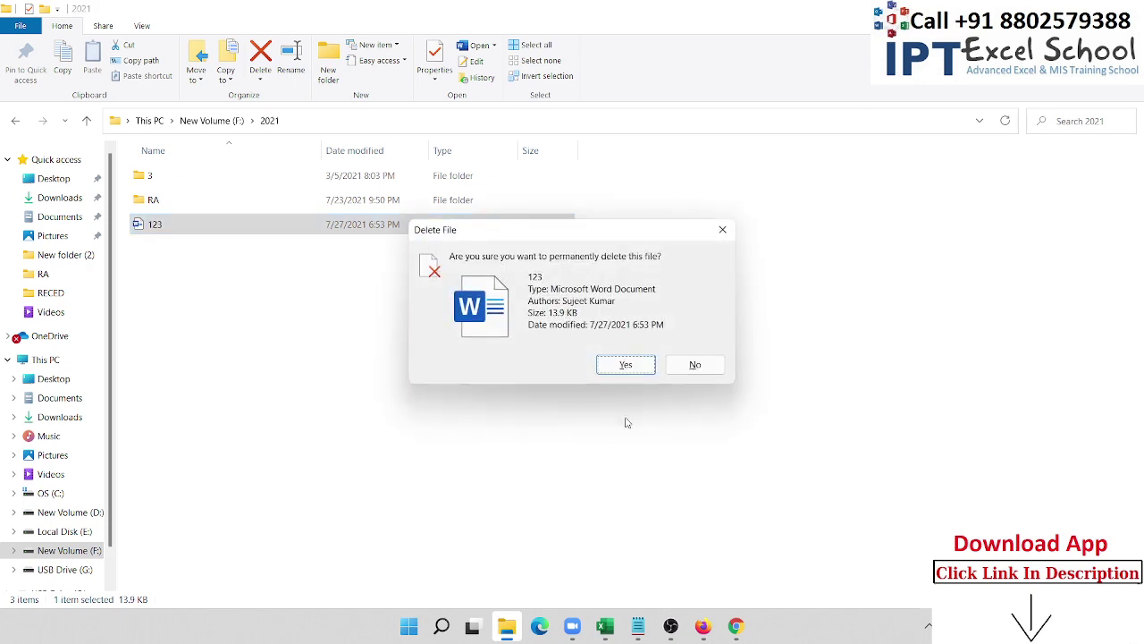
left_click(623, 363)
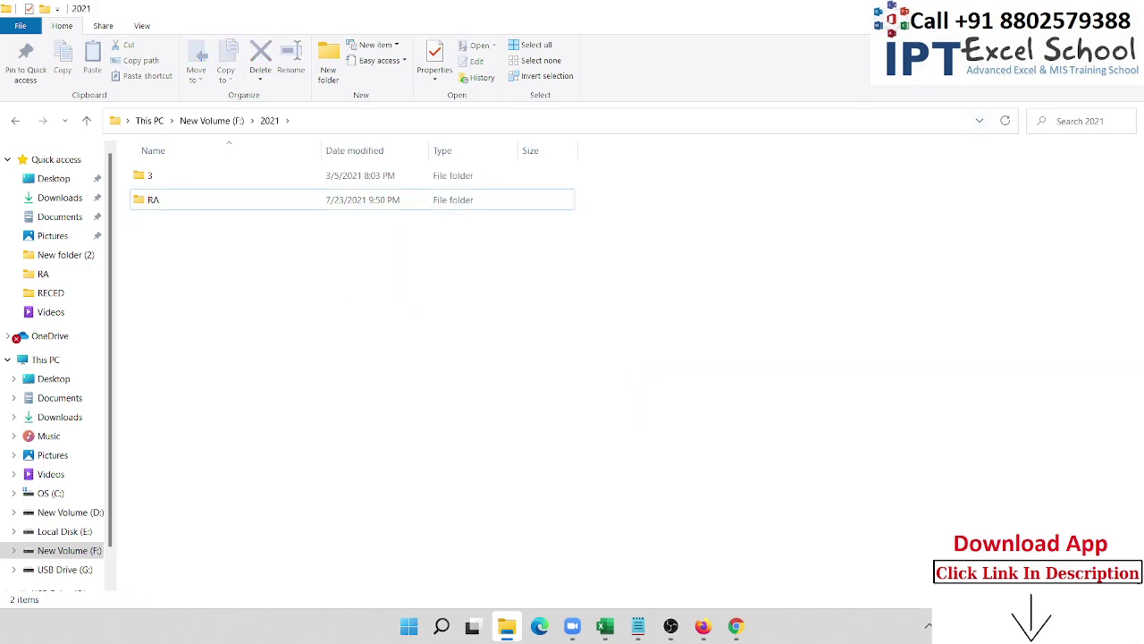
left_click(604, 626)
- Bring up the Visual Basic editor and select Module1 to show the CopyWorksheetsToWord code
mouse_move(604, 626)
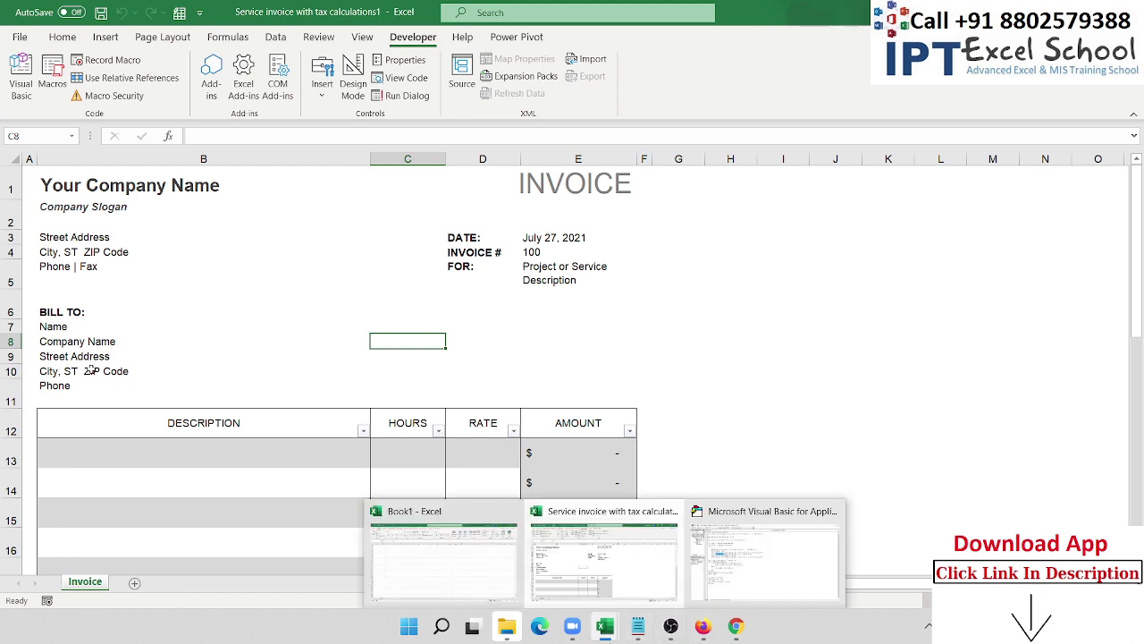
left_click(88, 340)
left_click(20, 79)
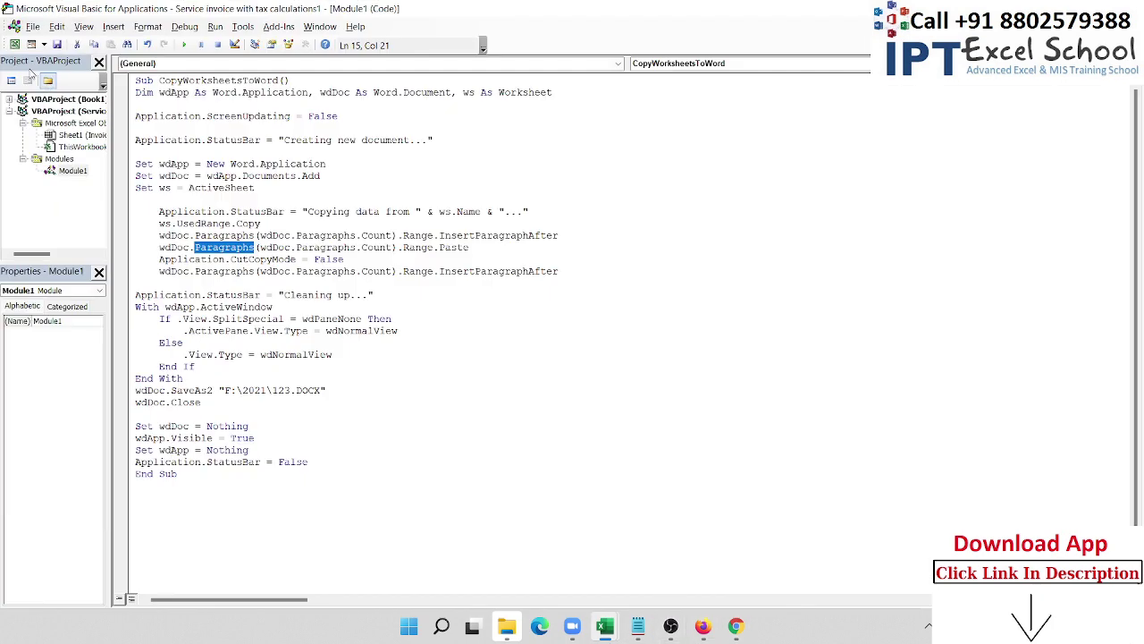
key("Up")
key("Up")
key("Up")
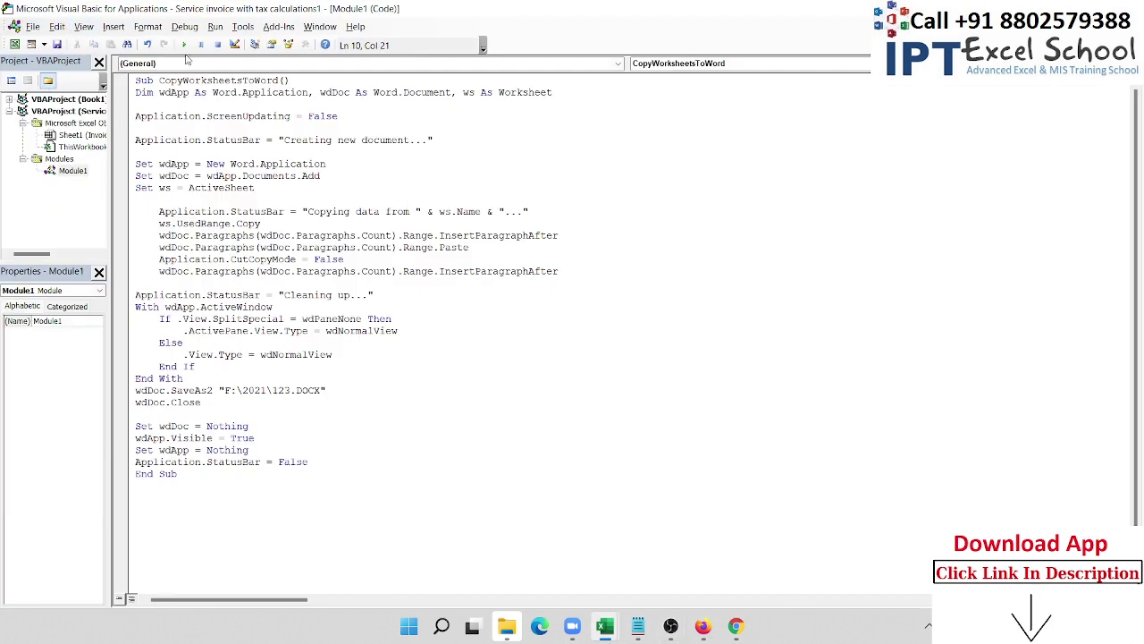
left_click(73, 171)
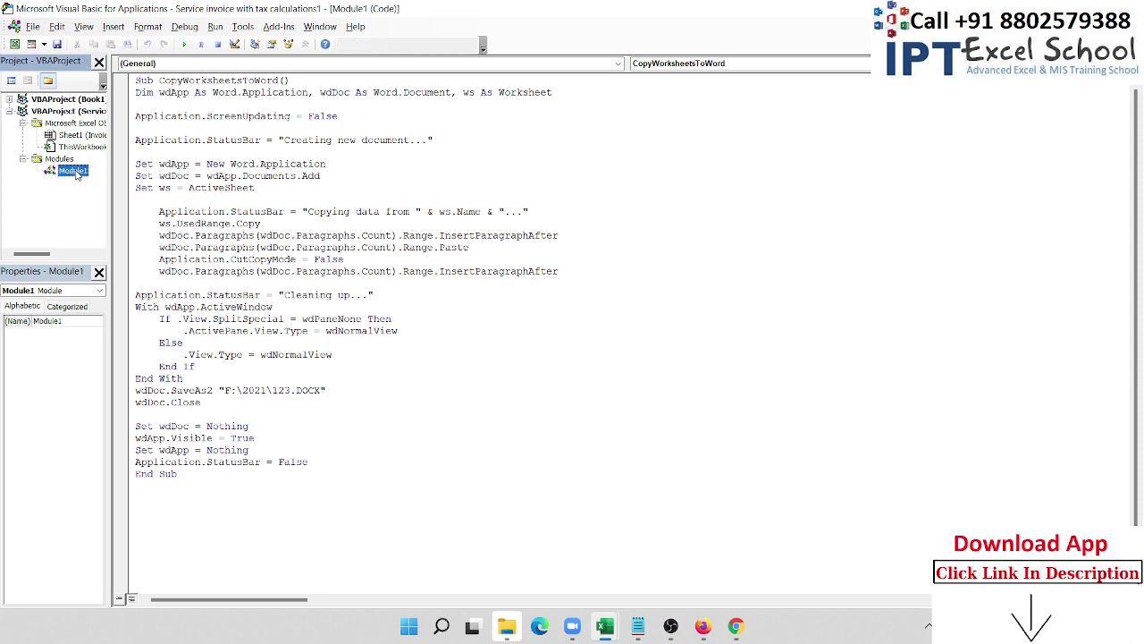
left_click(242, 26)
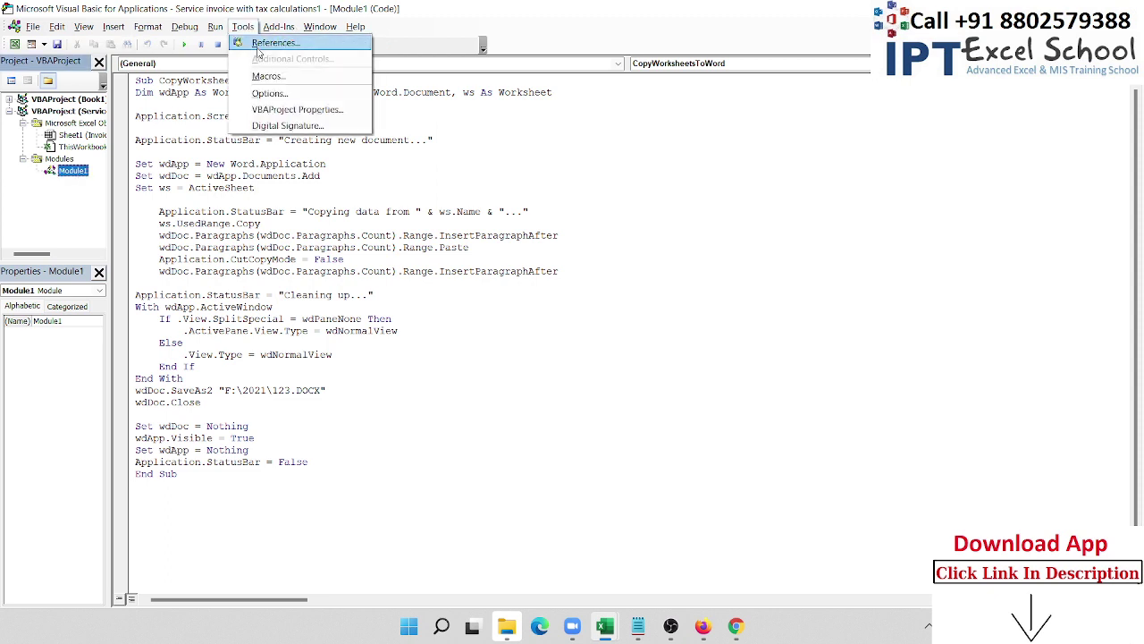
left_click(257, 48)
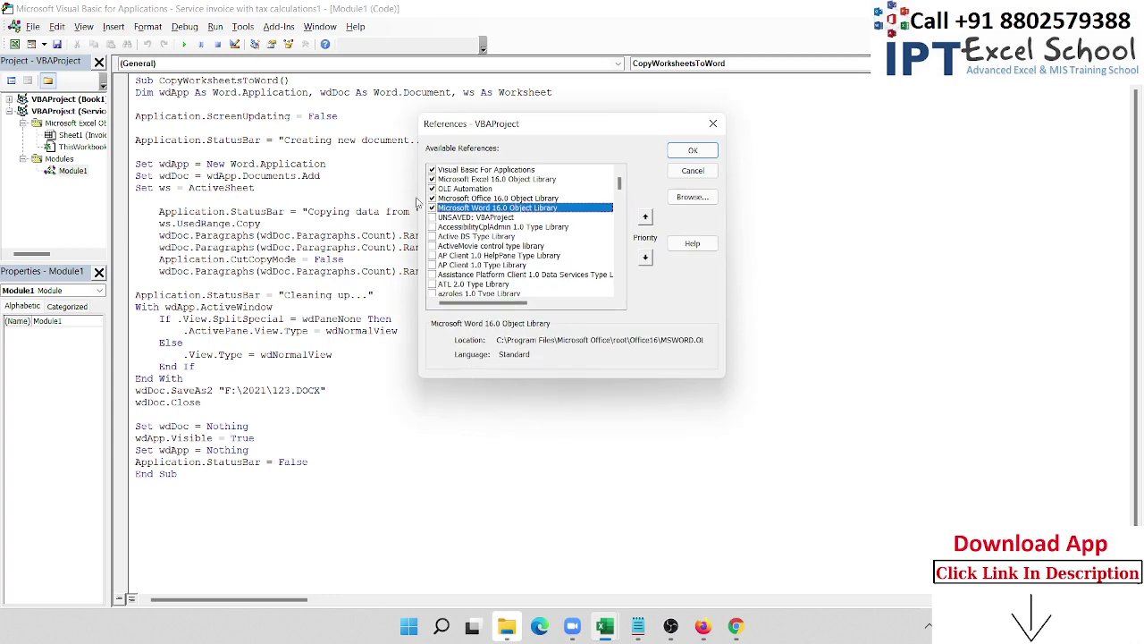
scroll(494, 230, "down", 5)
scroll(494, 230, "up", 2)
scroll(495, 229, "up", 1)
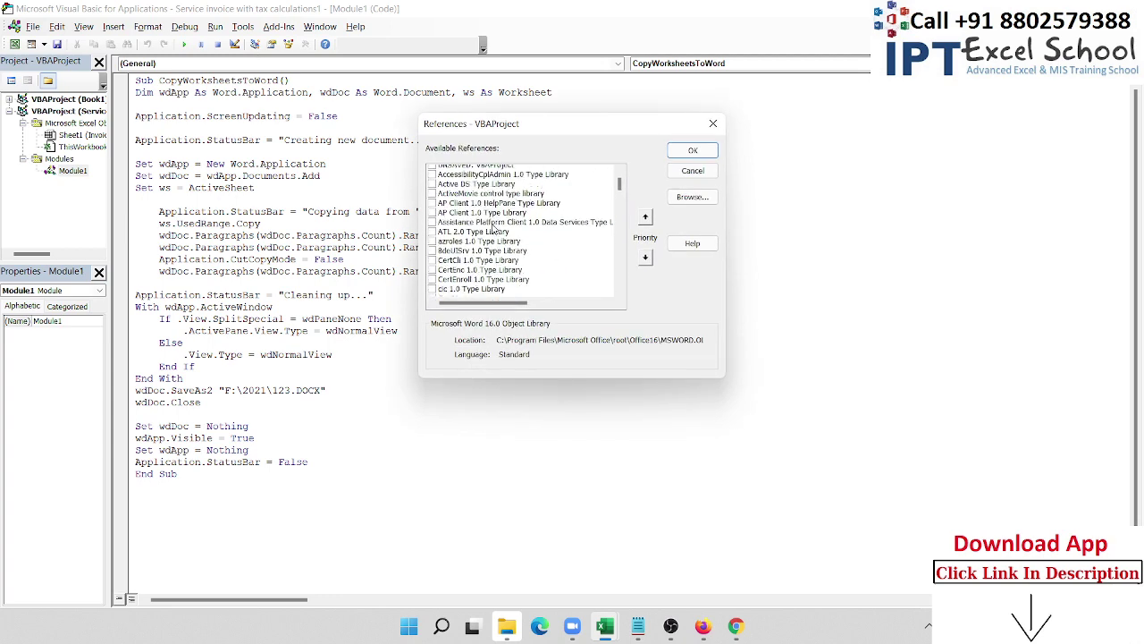
scroll(493, 224, "up", 1)
scroll(490, 215, "up", 1)
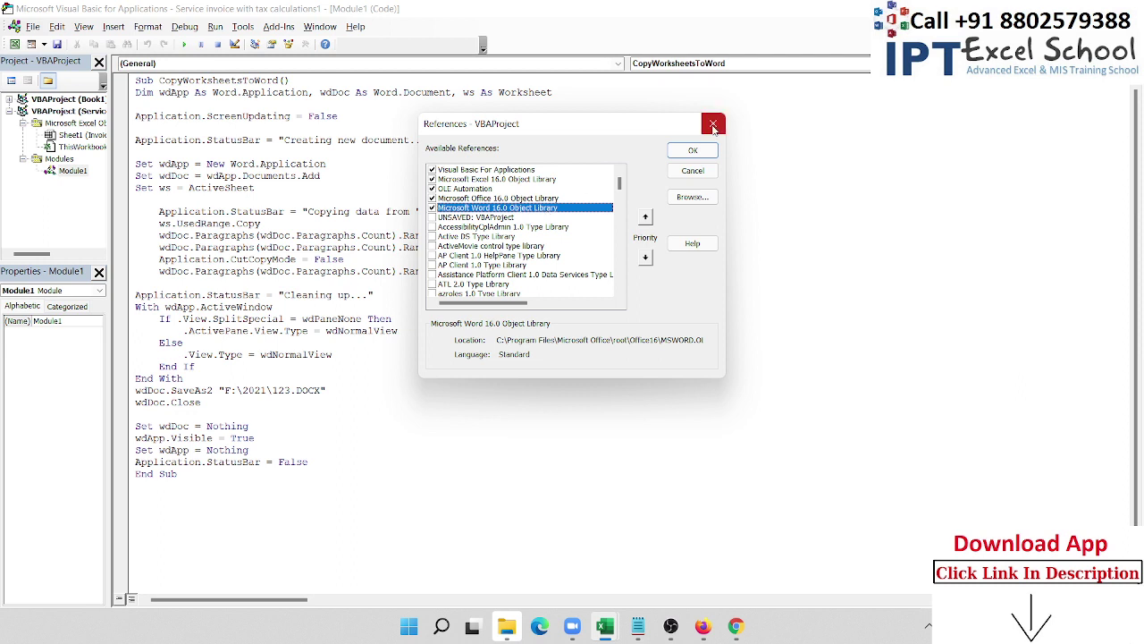
left_click(713, 123)
left_click(158, 178)
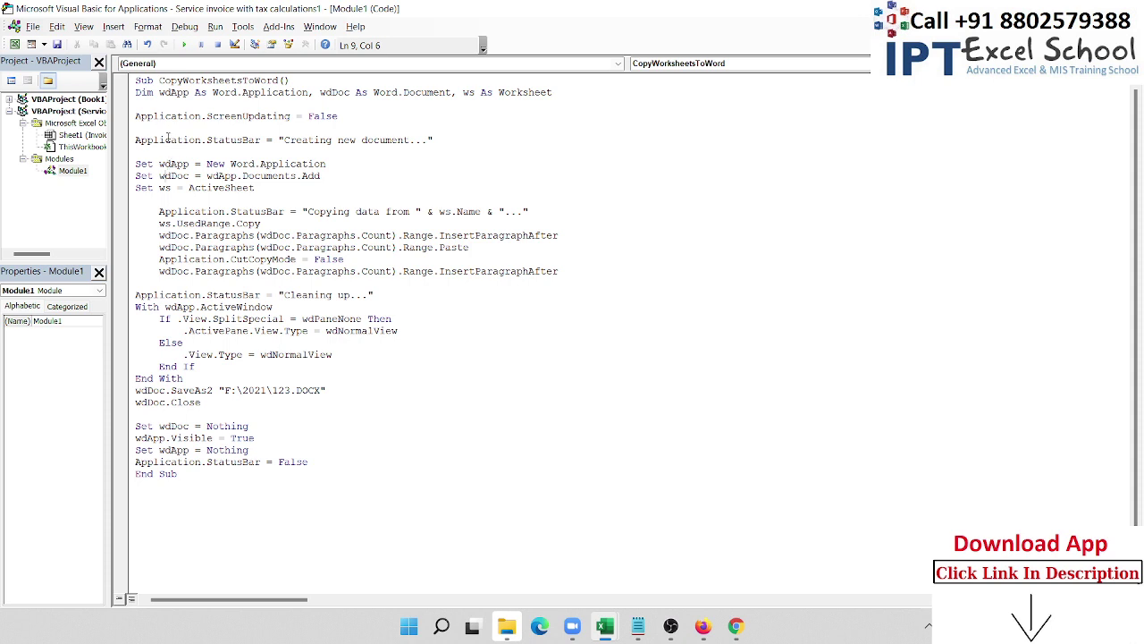
double_click(147, 92)
left_click_drag(304, 92, 132, 93)
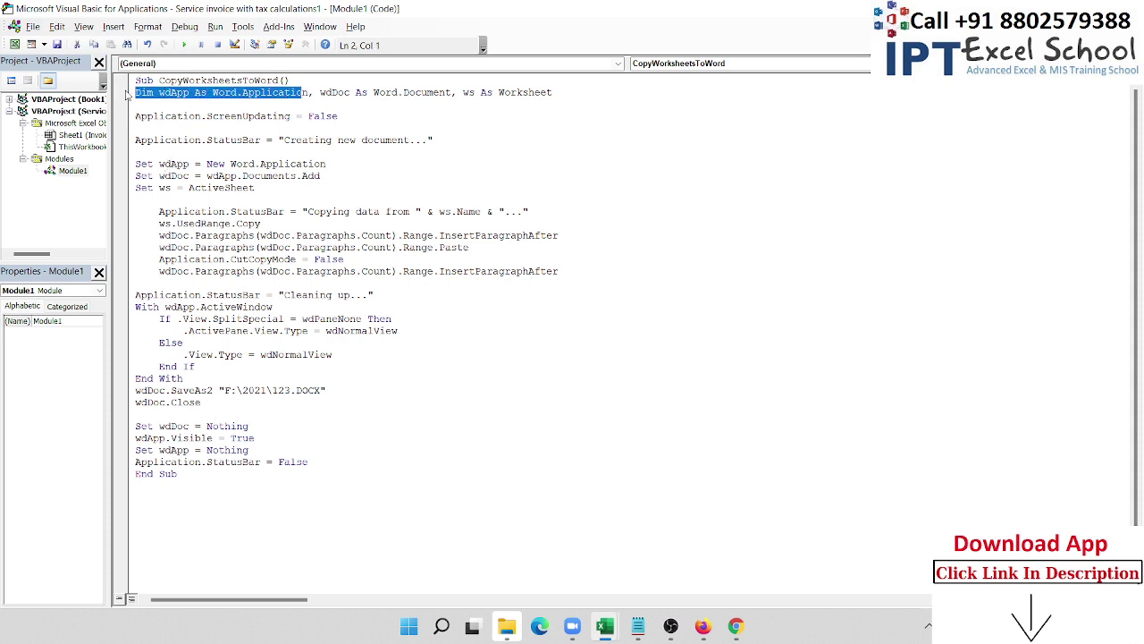
left_click_drag(444, 92, 314, 93)
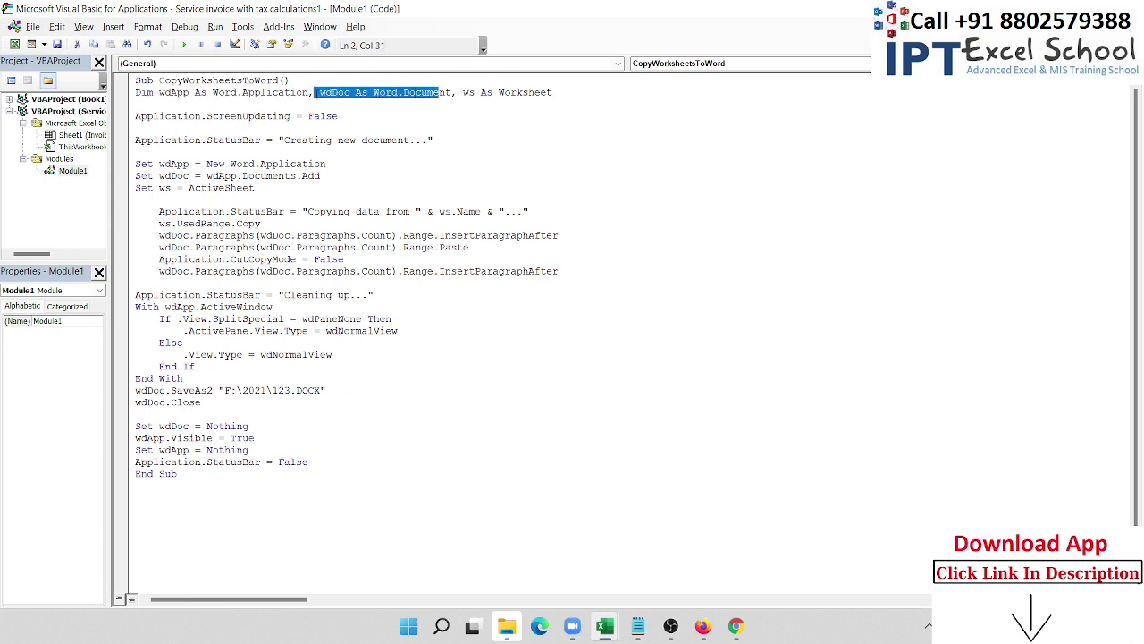
left_click_drag(546, 92, 470, 93)
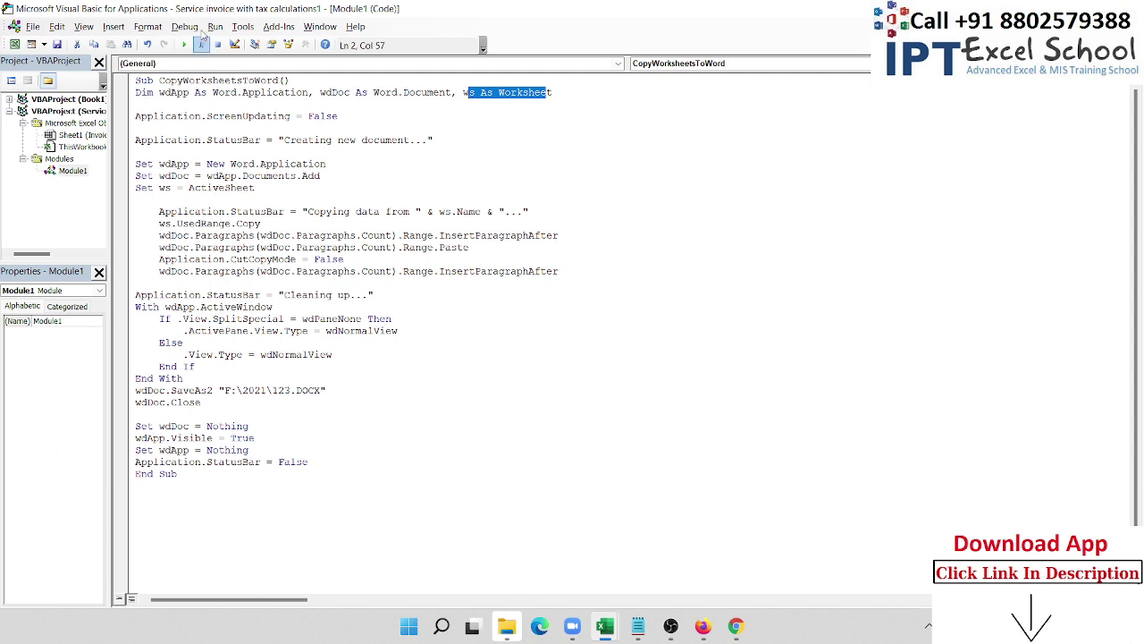
double_click(161, 116)
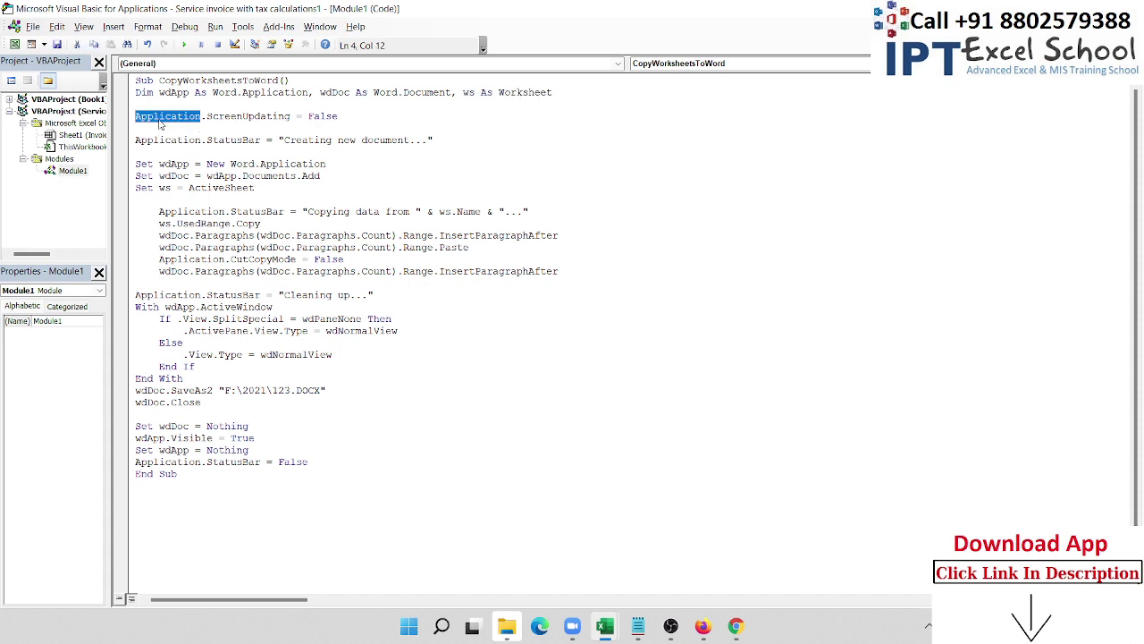
left_click(160, 116)
double_click(165, 141)
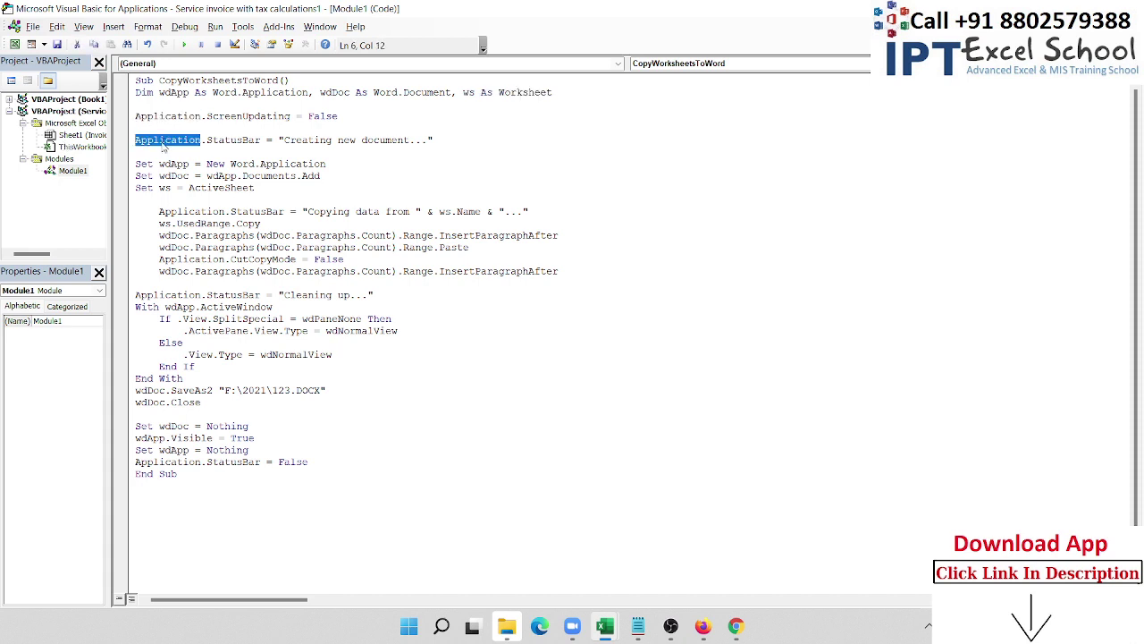
left_click(314, 140)
double_click(315, 140)
left_click(316, 139)
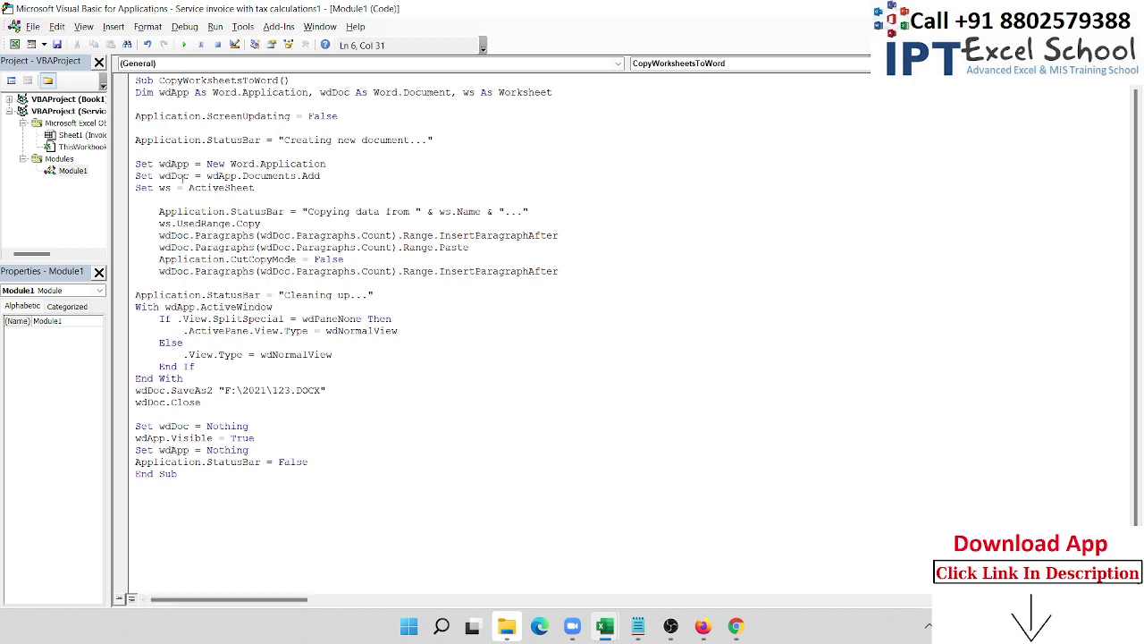
double_click(172, 165)
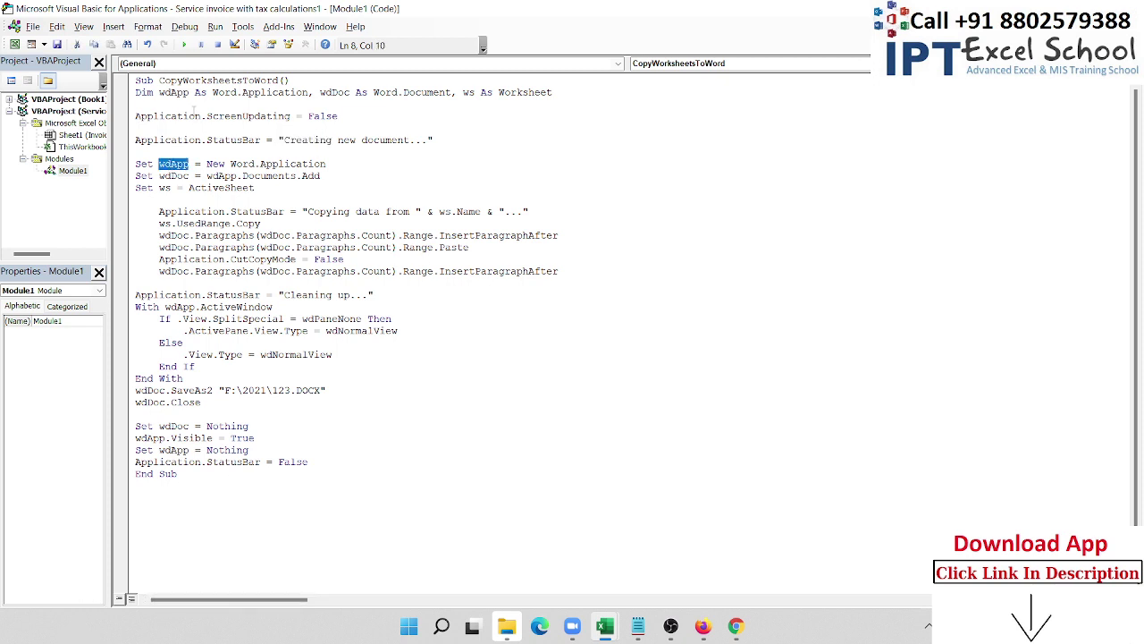
double_click(178, 93)
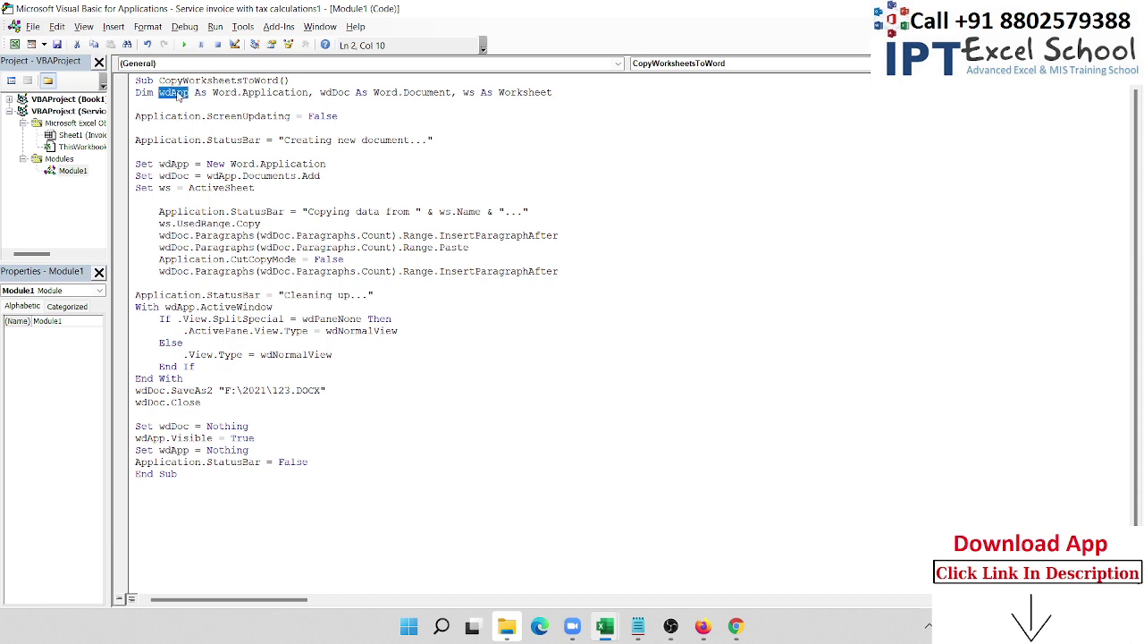
double_click(179, 163)
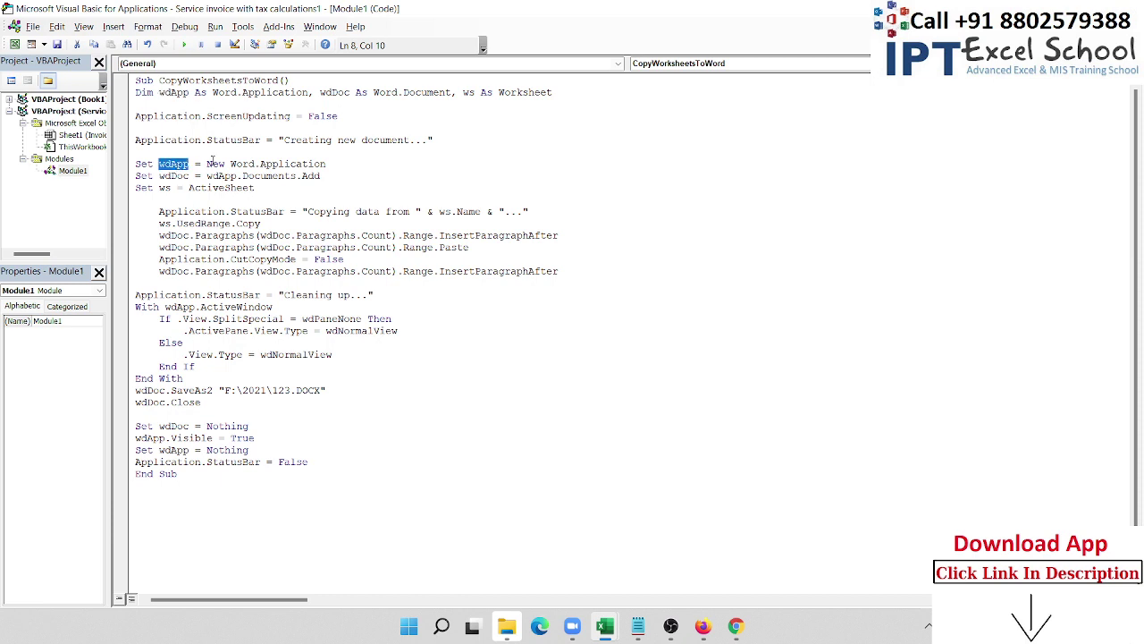
left_click_drag(209, 163, 330, 162)
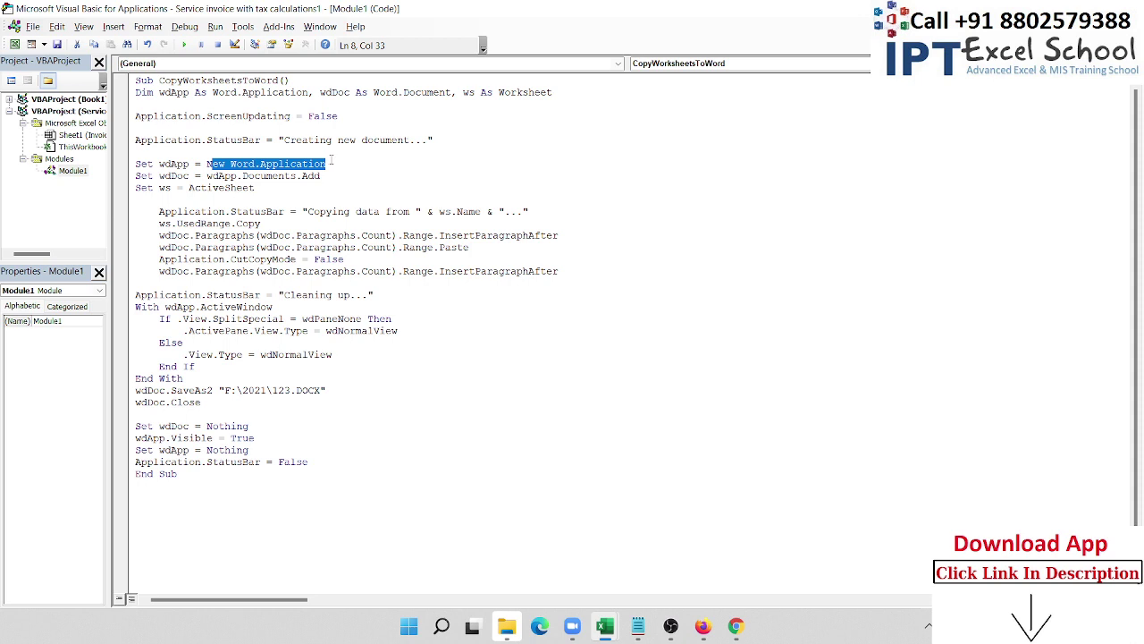
double_click(170, 176)
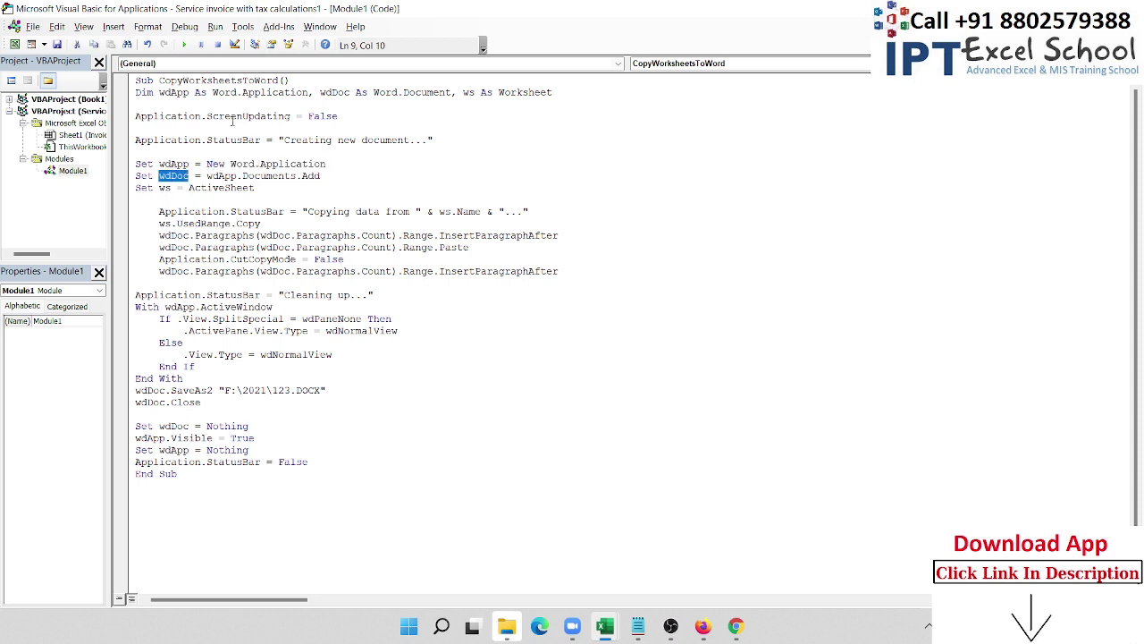
double_click(347, 92)
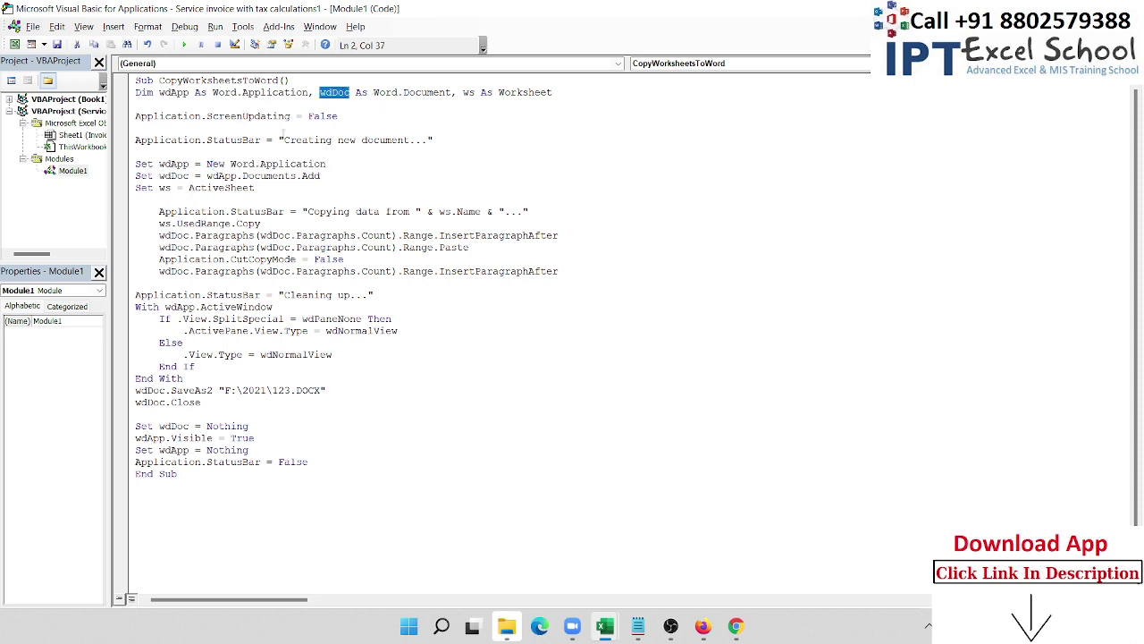
double_click(388, 92)
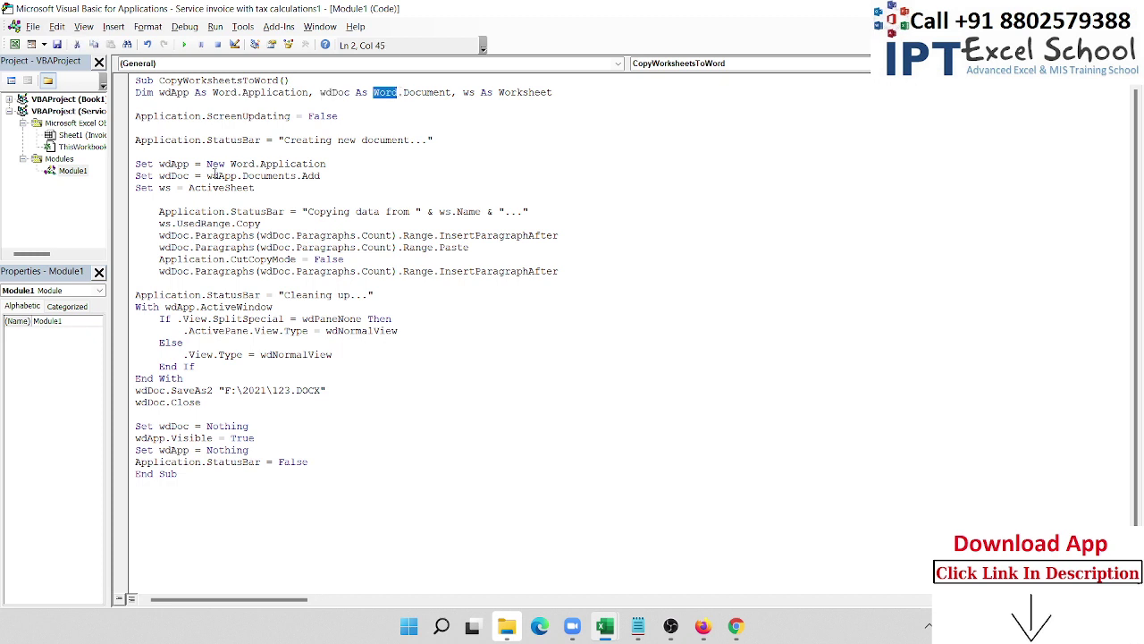
left_click_drag(212, 176, 321, 176)
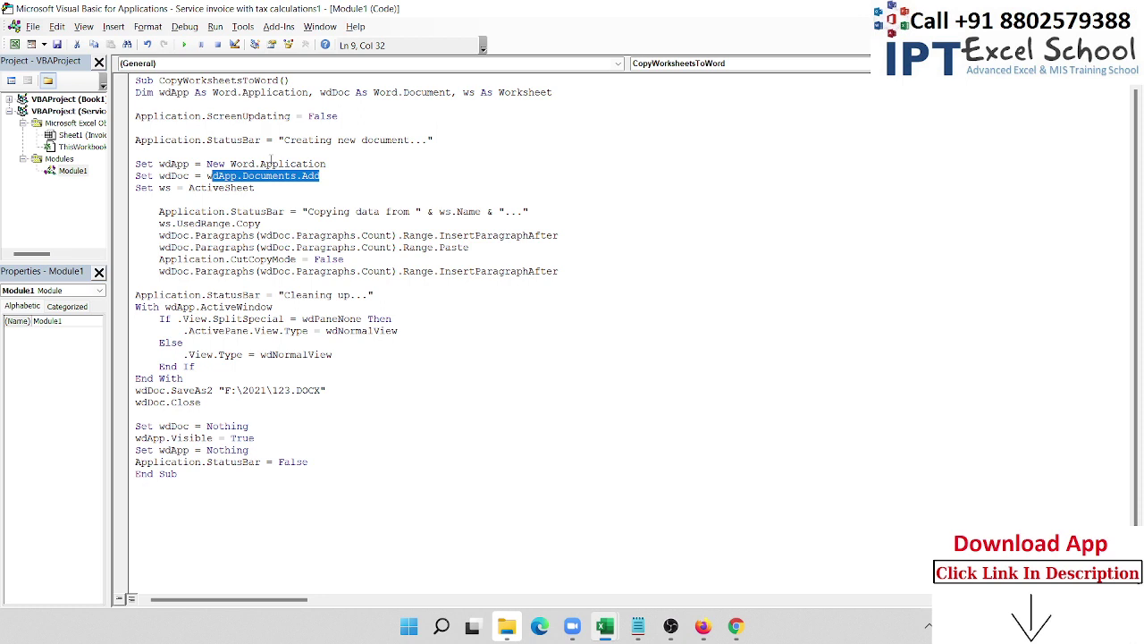
left_click(270, 183)
double_click(268, 165)
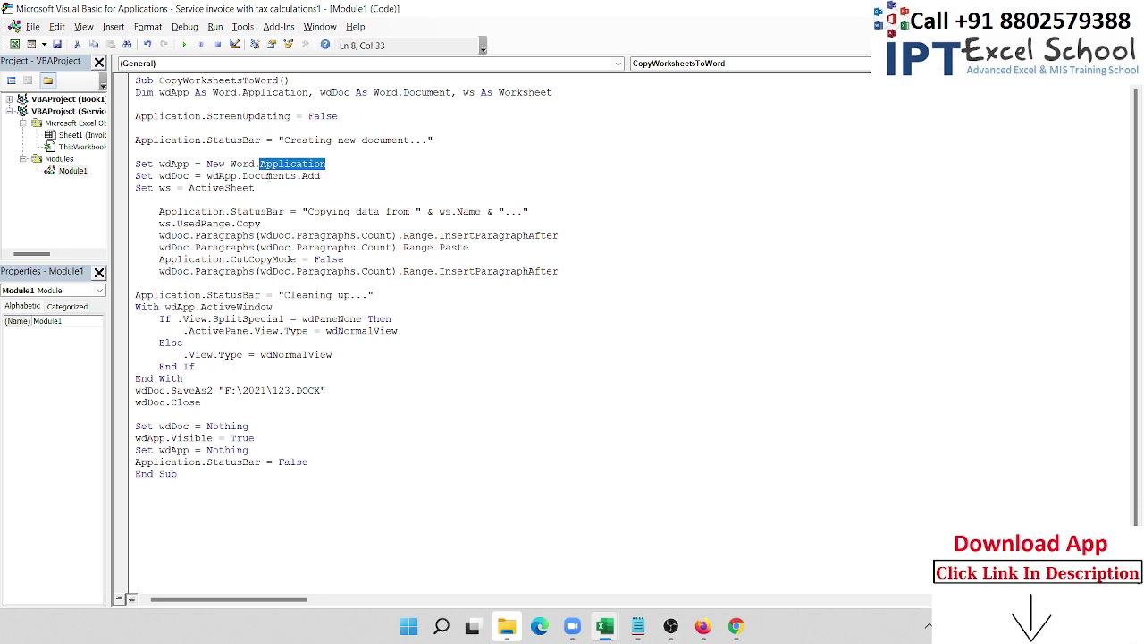
double_click(268, 176)
left_click(266, 176)
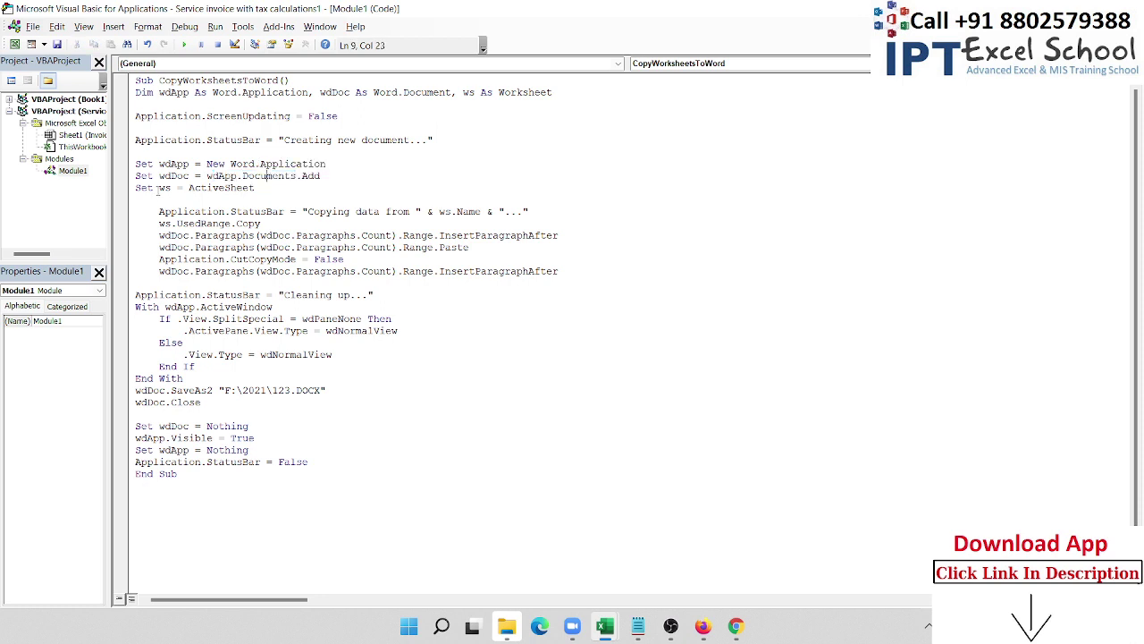
double_click(163, 188)
double_click(221, 188)
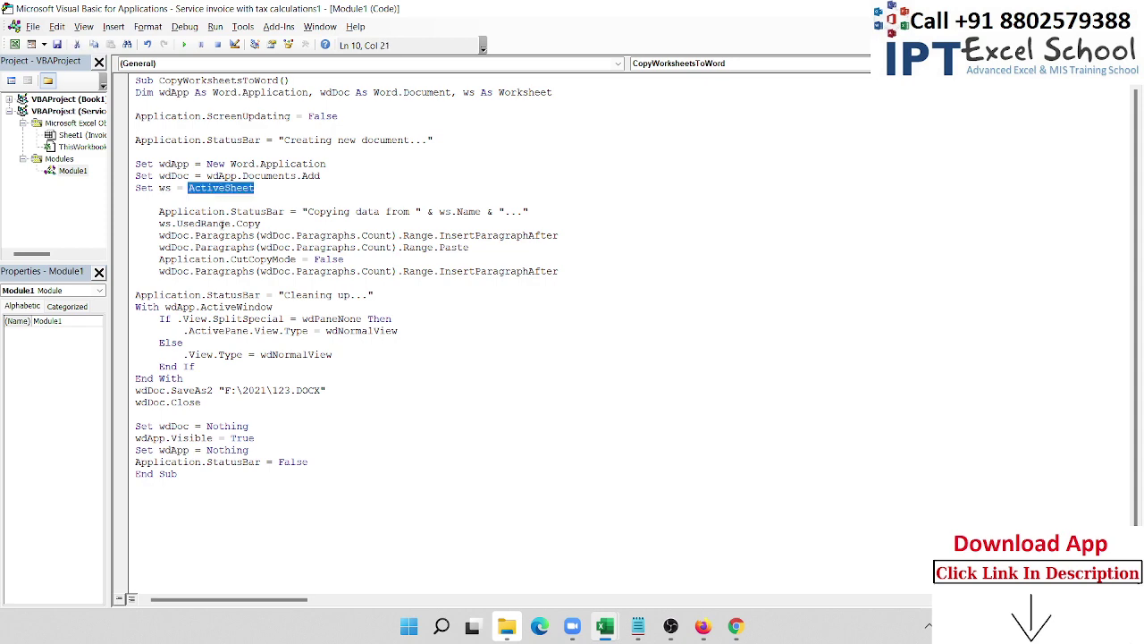
left_click(609, 628)
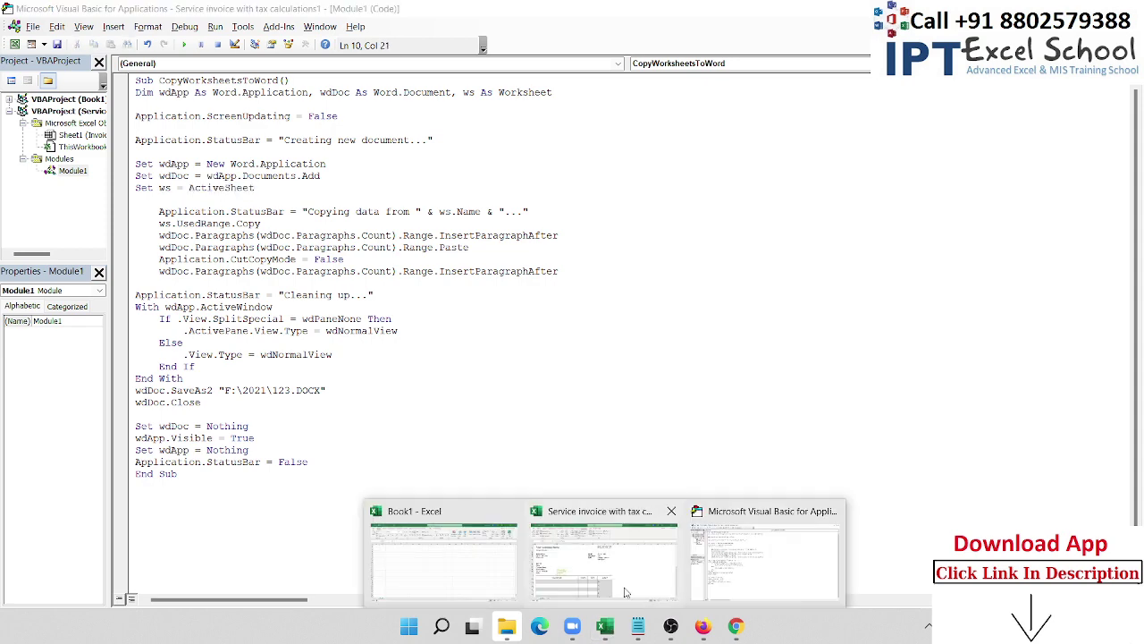
left_click(615, 583)
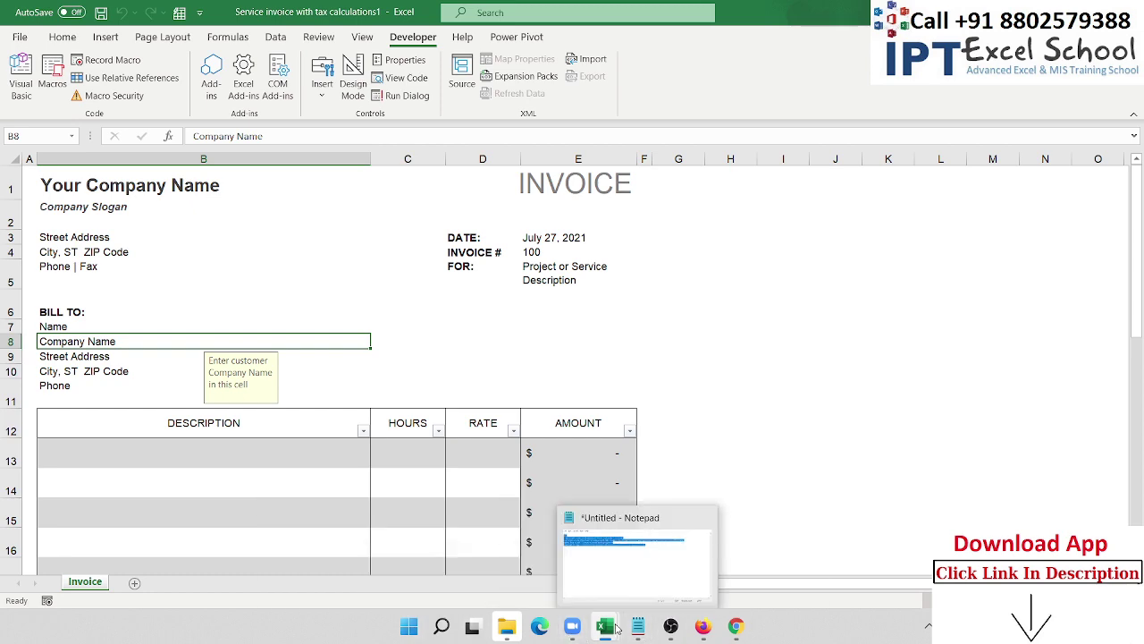
mouse_move(605, 629)
left_click(730, 560)
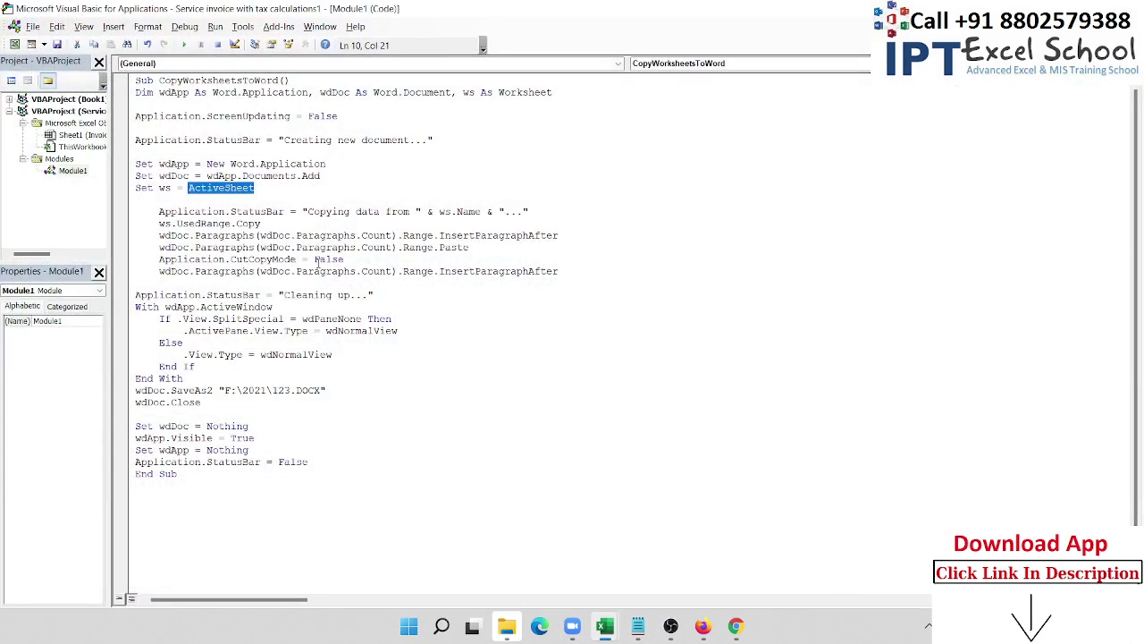
double_click(194, 212)
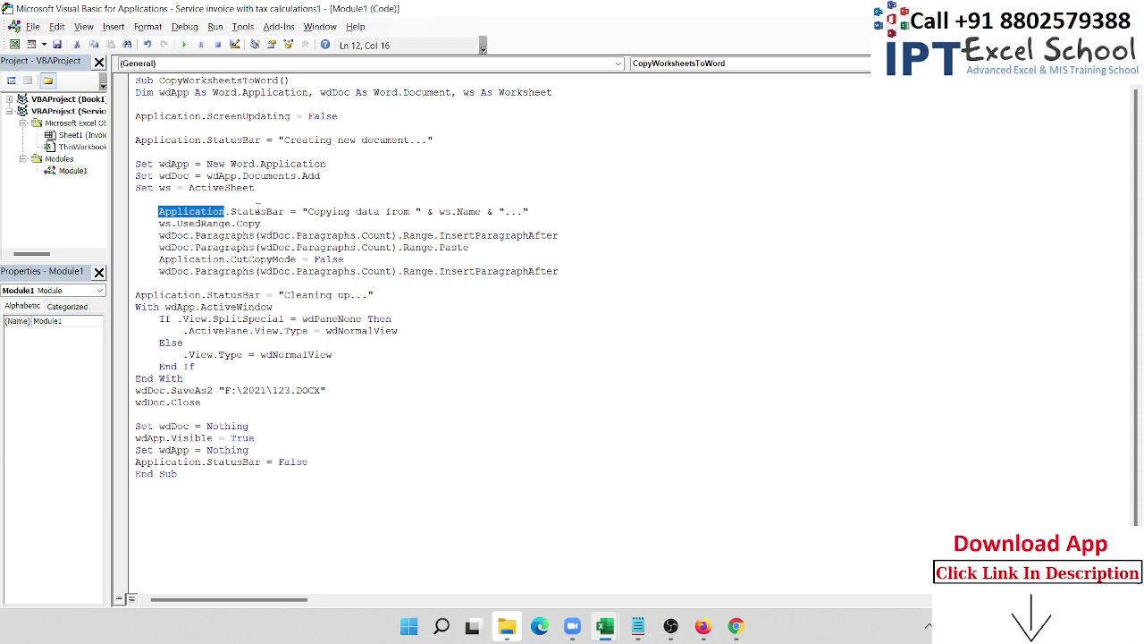
left_click_drag(561, 214, 158, 214)
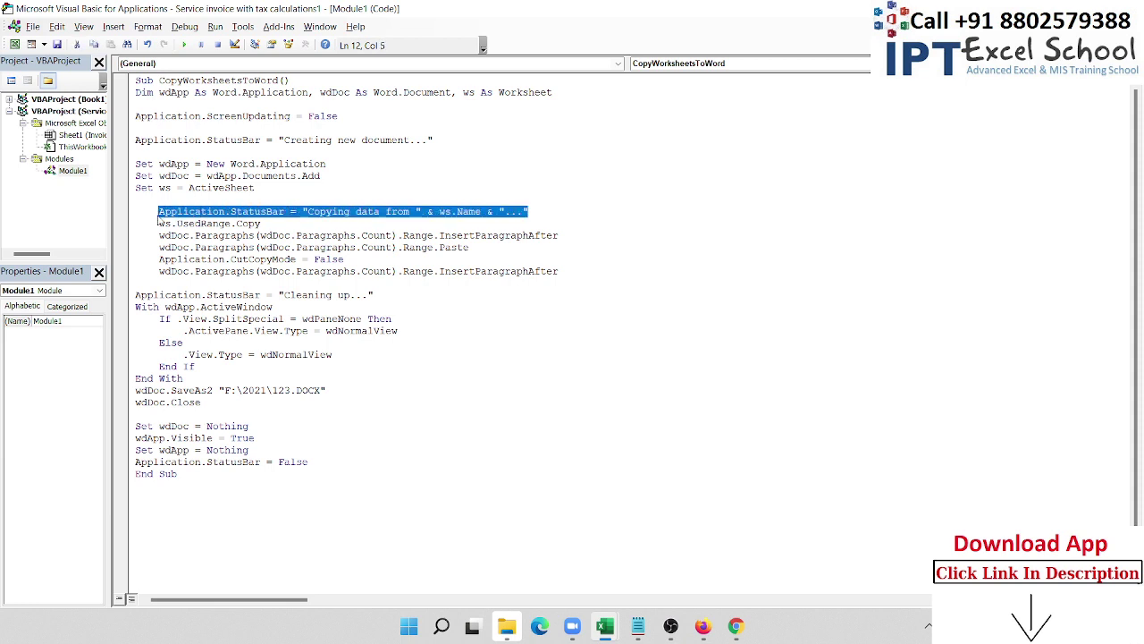
left_click(159, 224)
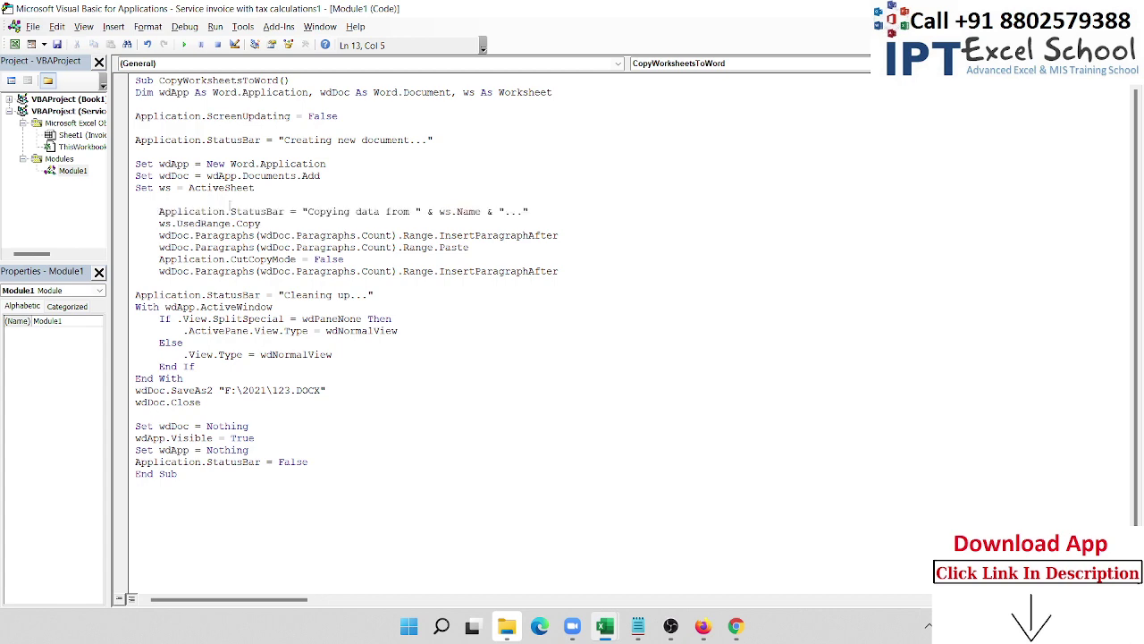
double_click(205, 225)
left_click(206, 225)
mouse_move(604, 625)
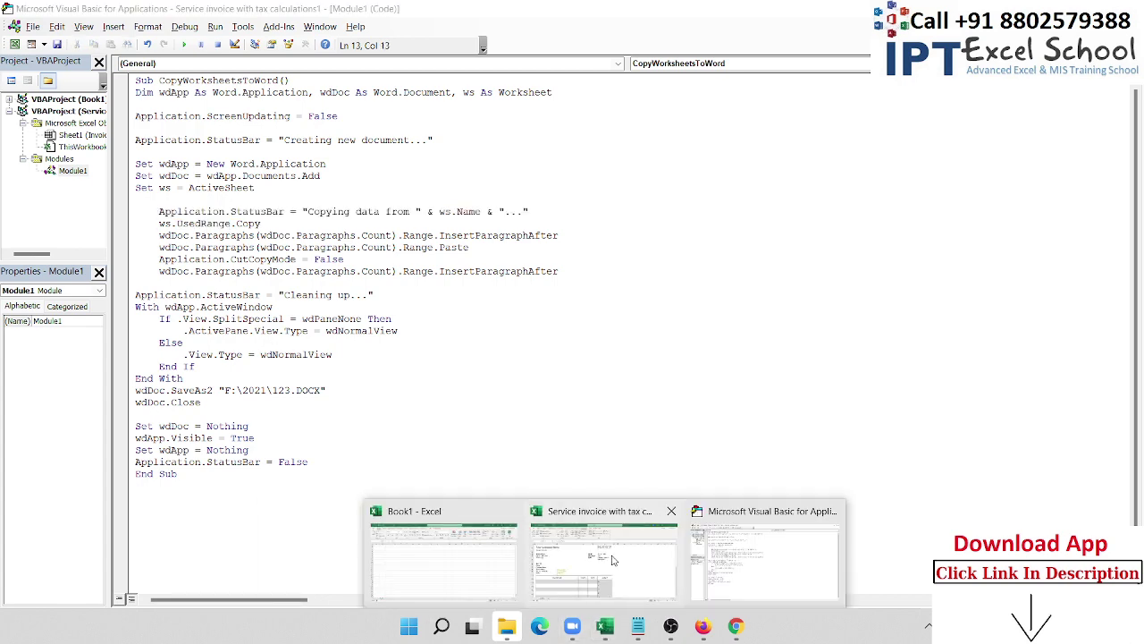
left_click(590, 537)
scroll(597, 421, "down", 4)
scroll(597, 422, "up", 4)
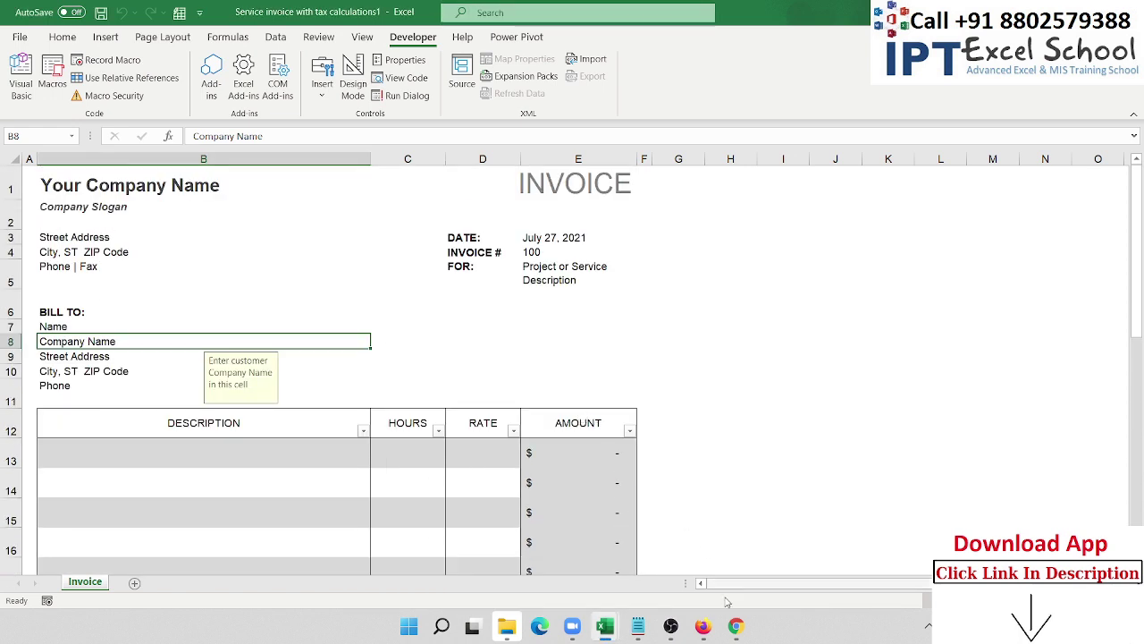
mouse_move(702, 636)
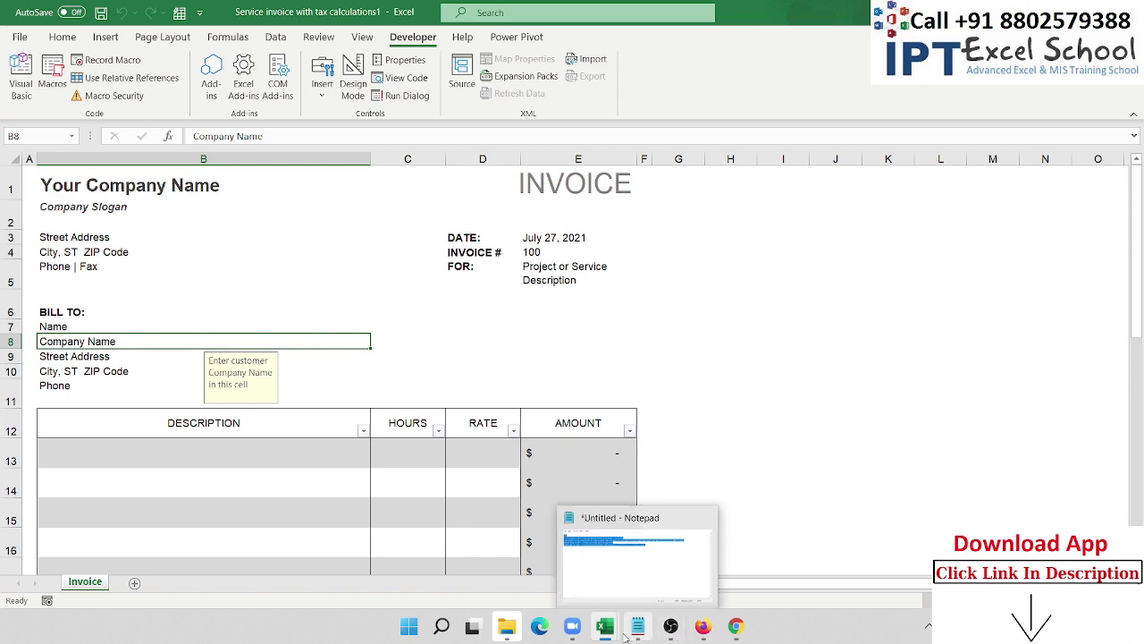
mouse_move(607, 630)
mouse_move(718, 585)
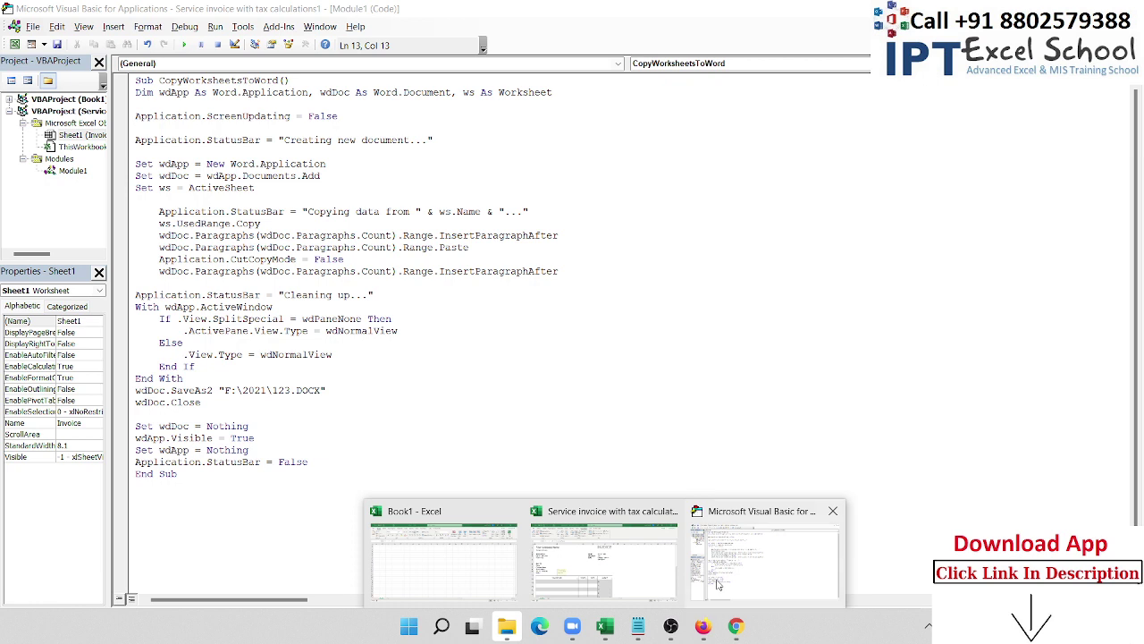
left_click(718, 584)
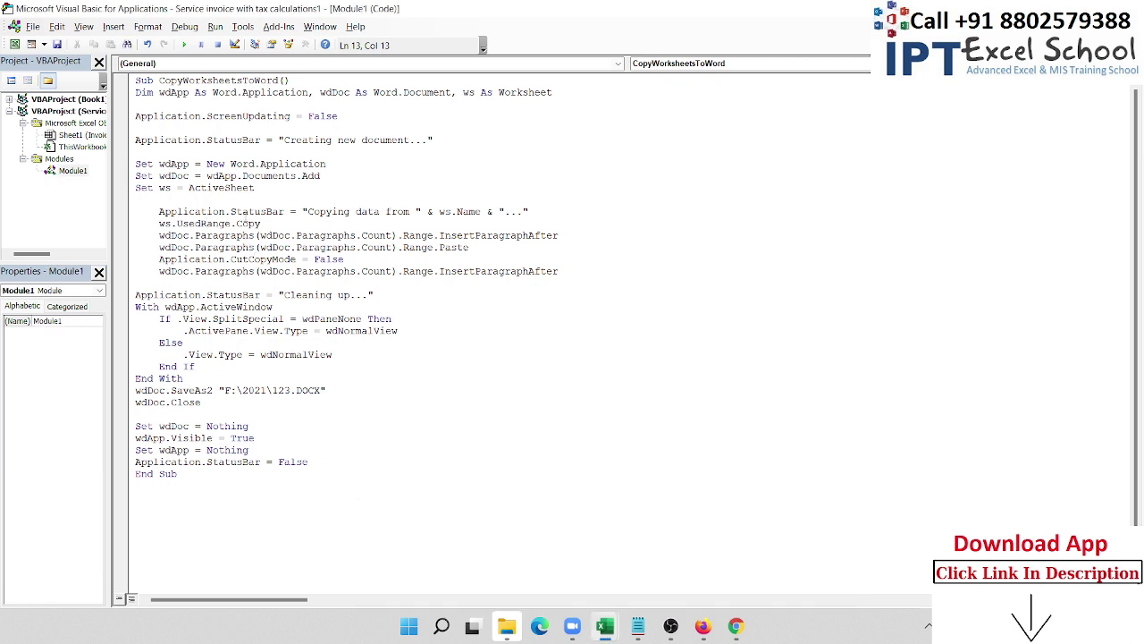
double_click(214, 225)
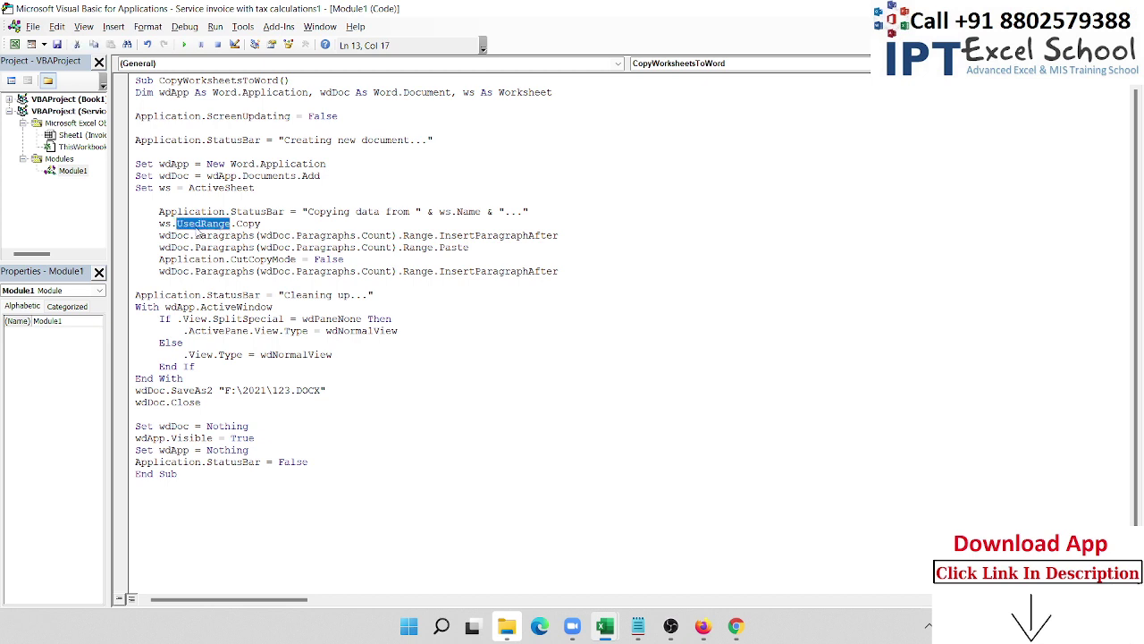
double_click(183, 235)
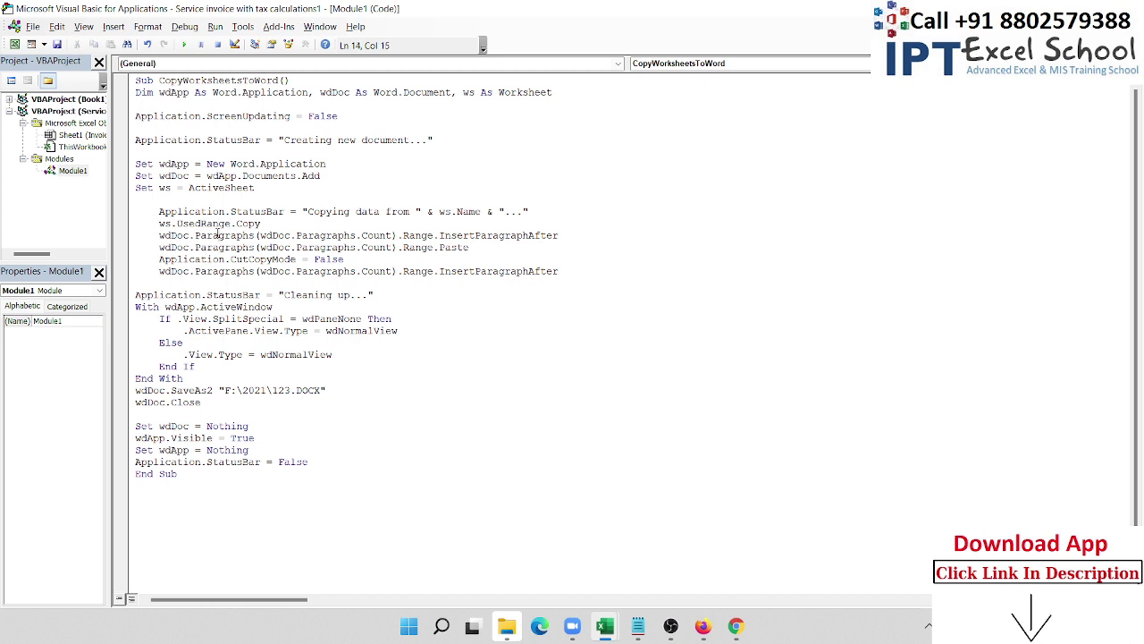
double_click(223, 235)
double_click(329, 236)
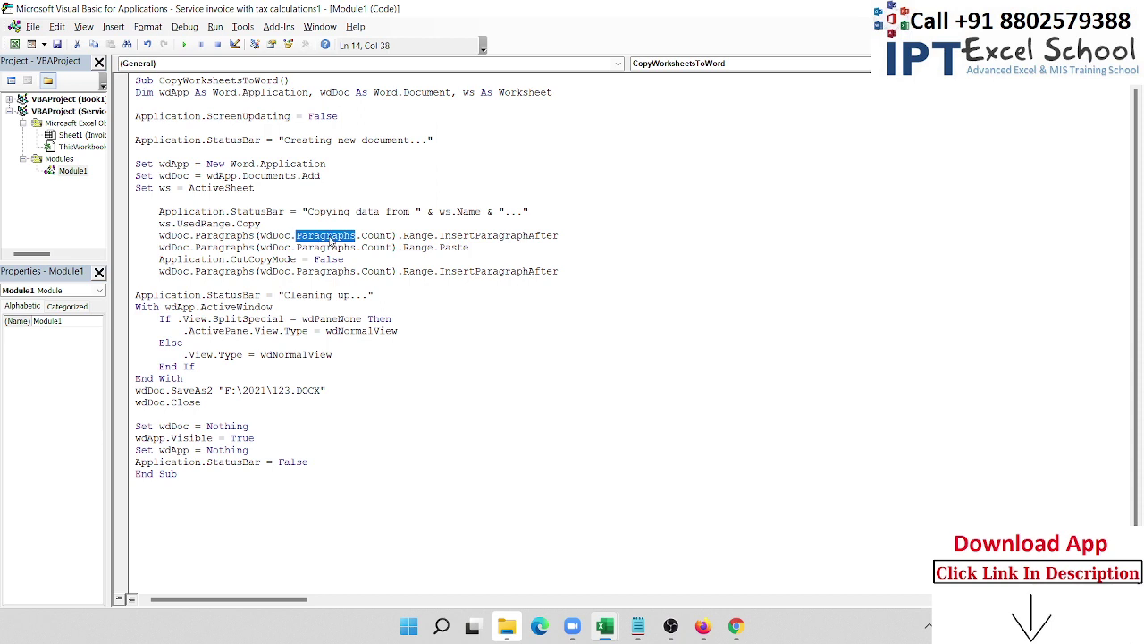
double_click(425, 234)
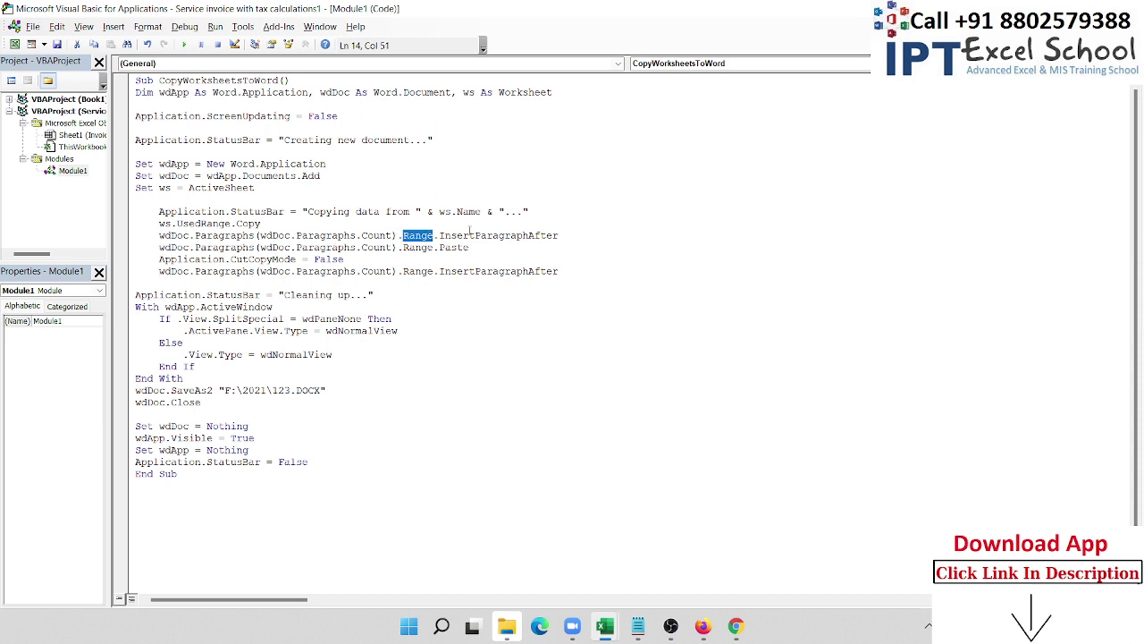
double_click(470, 235)
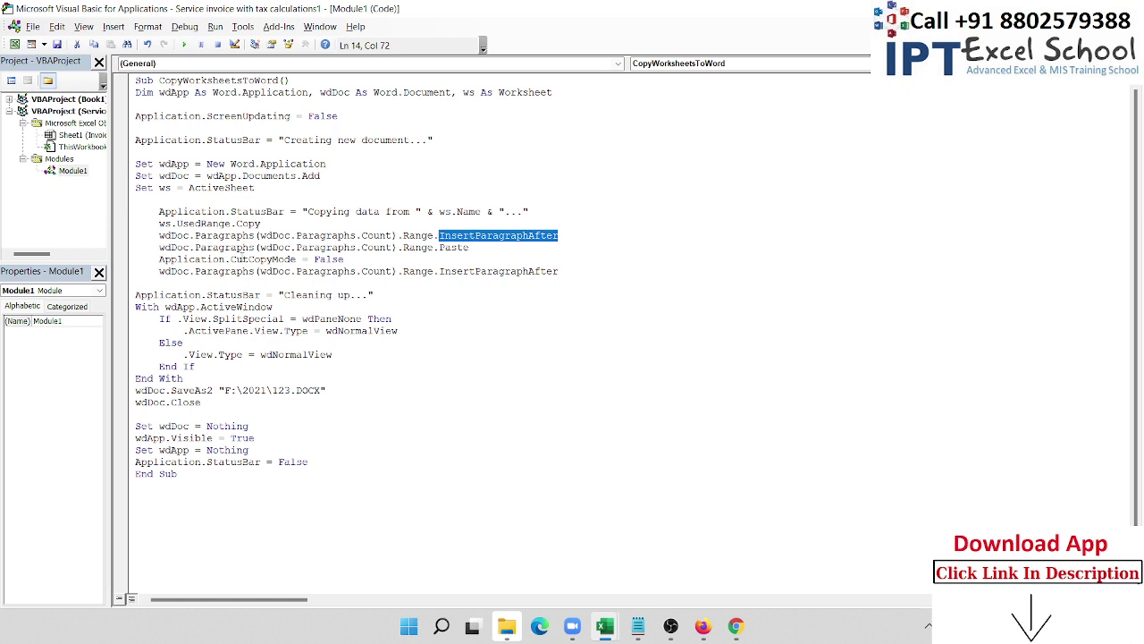
double_click(205, 249)
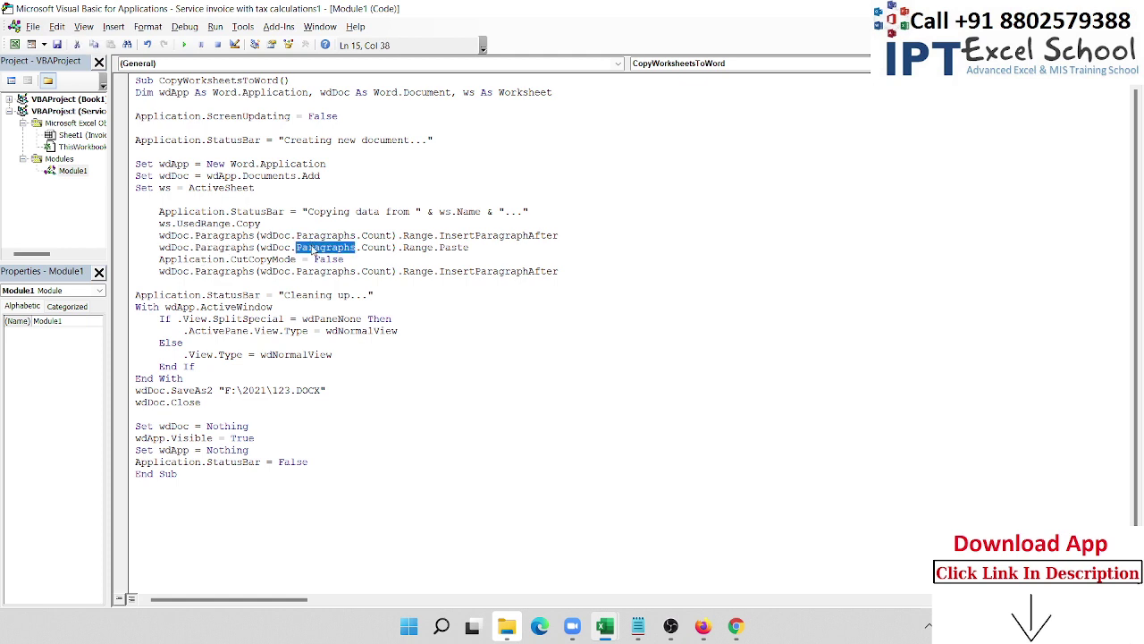
double_click(325, 248)
double_click(418, 248)
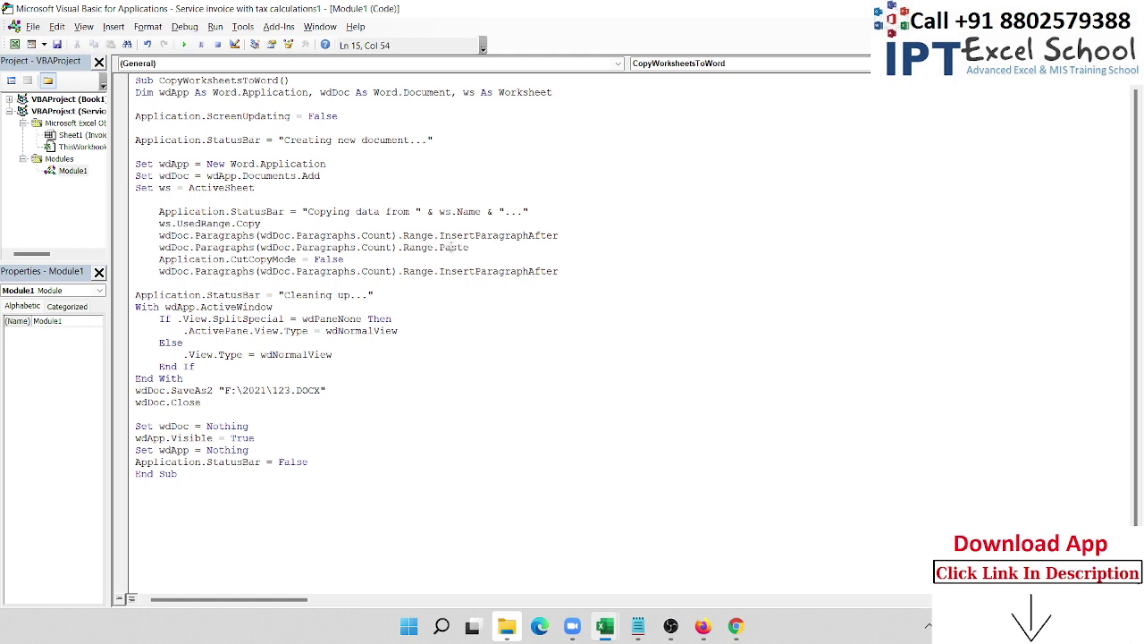
double_click(453, 247)
double_click(264, 259)
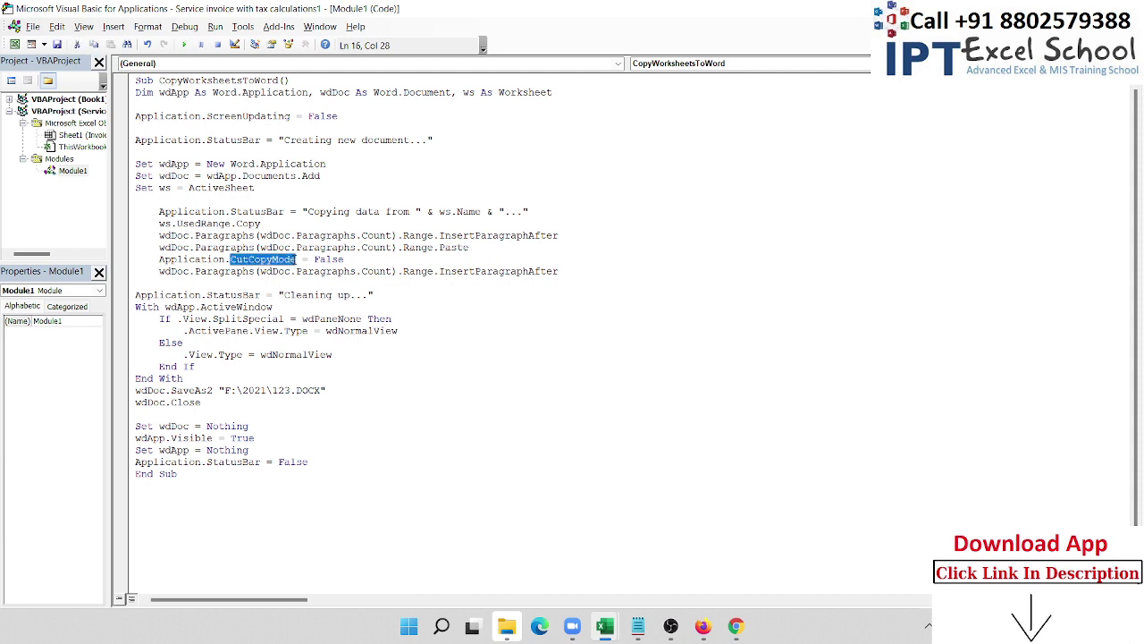
left_click(315, 258)
double_click(235, 271)
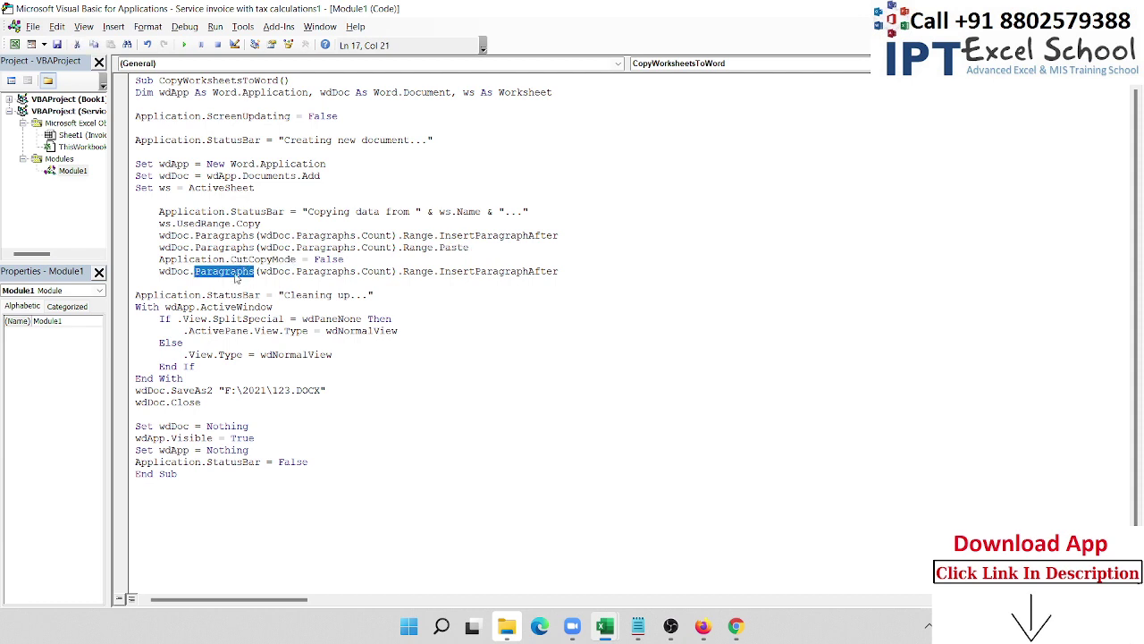
left_click(235, 271)
double_click(489, 271)
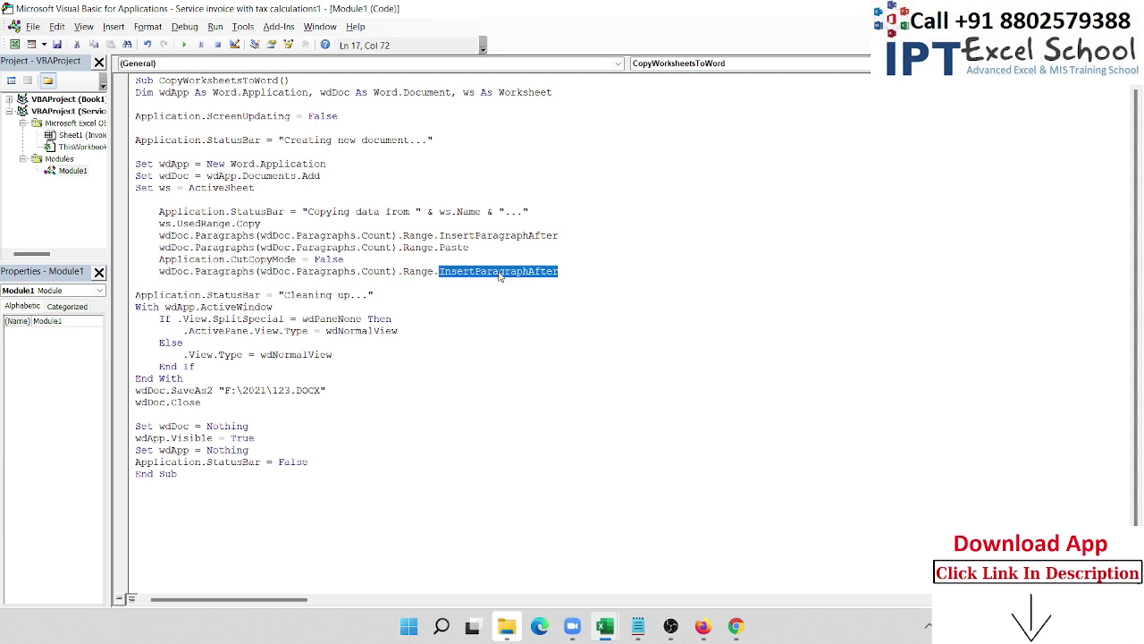
- Highlight wdApp, ActiveWindow, SplitSpecial, wdPaneNone, wdNormalView and View in the macro code
double_click(186, 308)
double_click(219, 305)
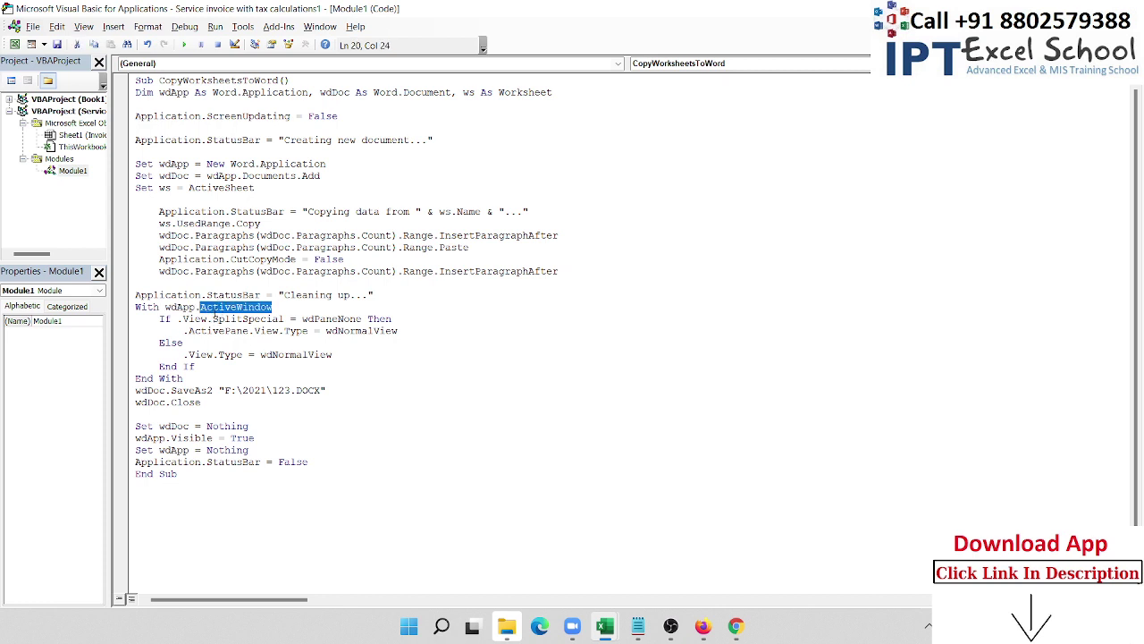
left_click(212, 307)
double_click(235, 319)
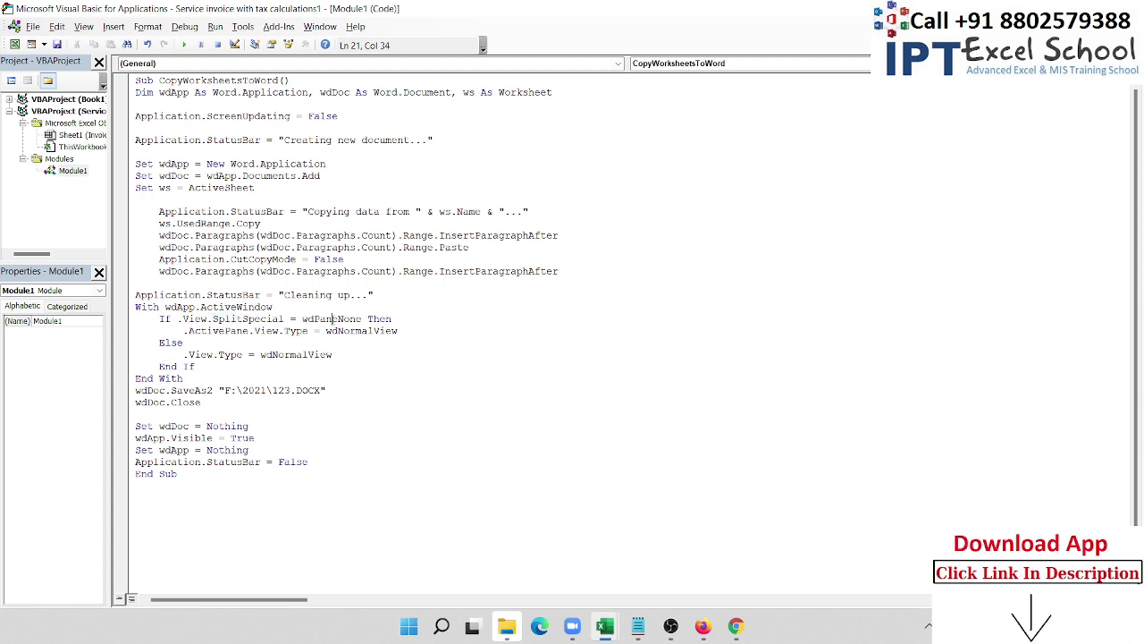
double_click(333, 319)
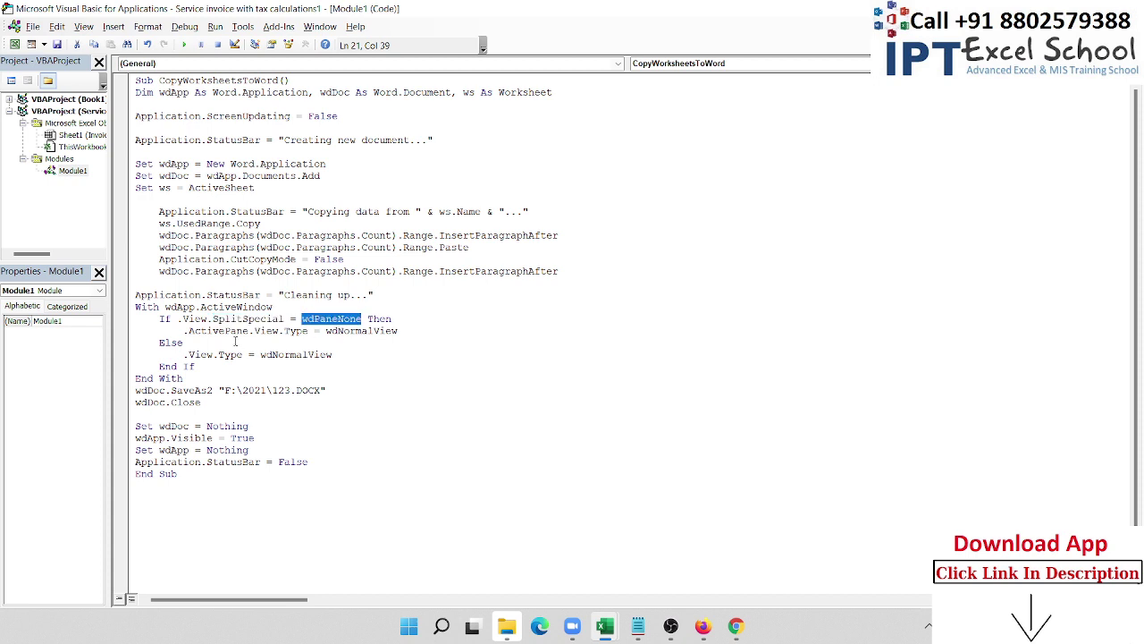
double_click(375, 331)
left_click(373, 330)
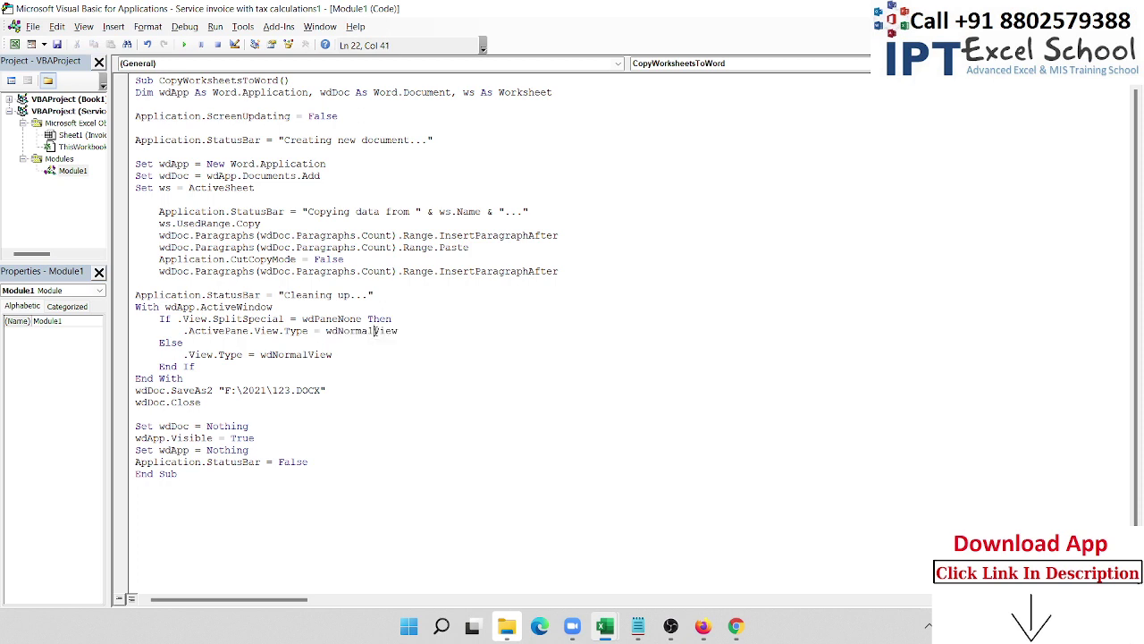
double_click(212, 354)
left_click(213, 355)
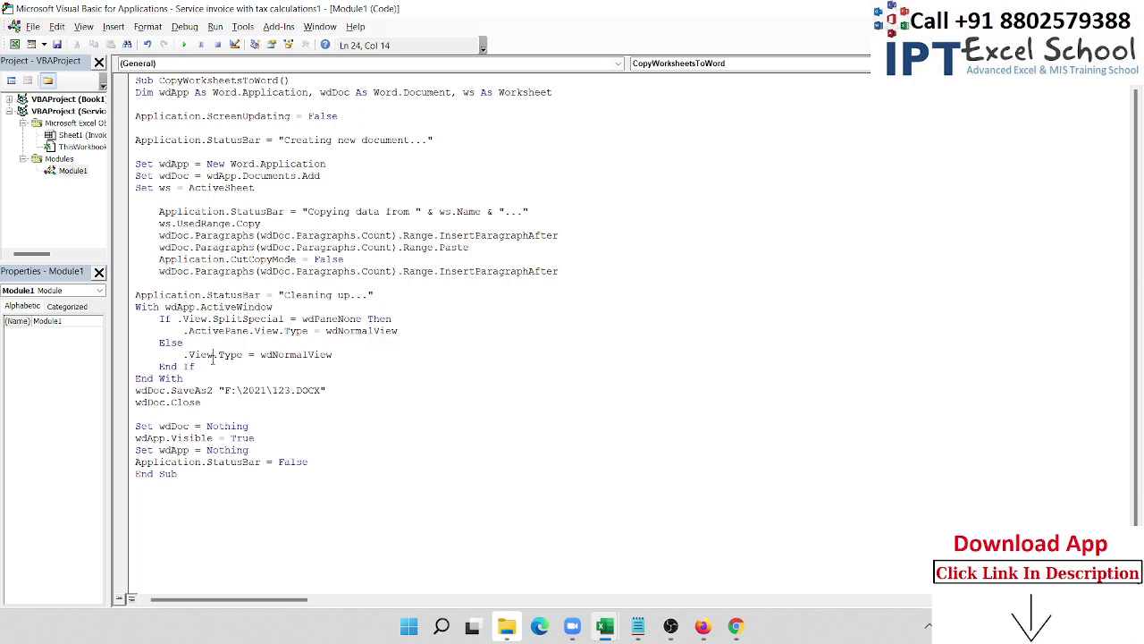
double_click(208, 355)
- Mark the SaveAs2 call to F:\2021\123.DOCX and the wdDoc.Close line, then return to Excel
left_click_drag(174, 391, 325, 391)
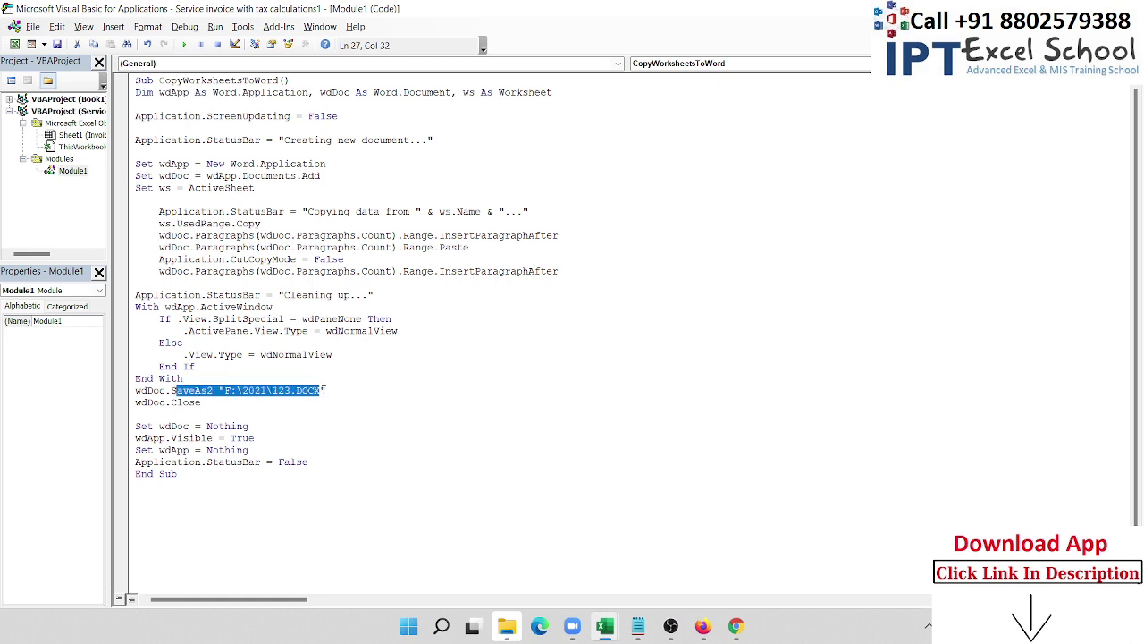
left_click_drag(202, 403, 126, 407)
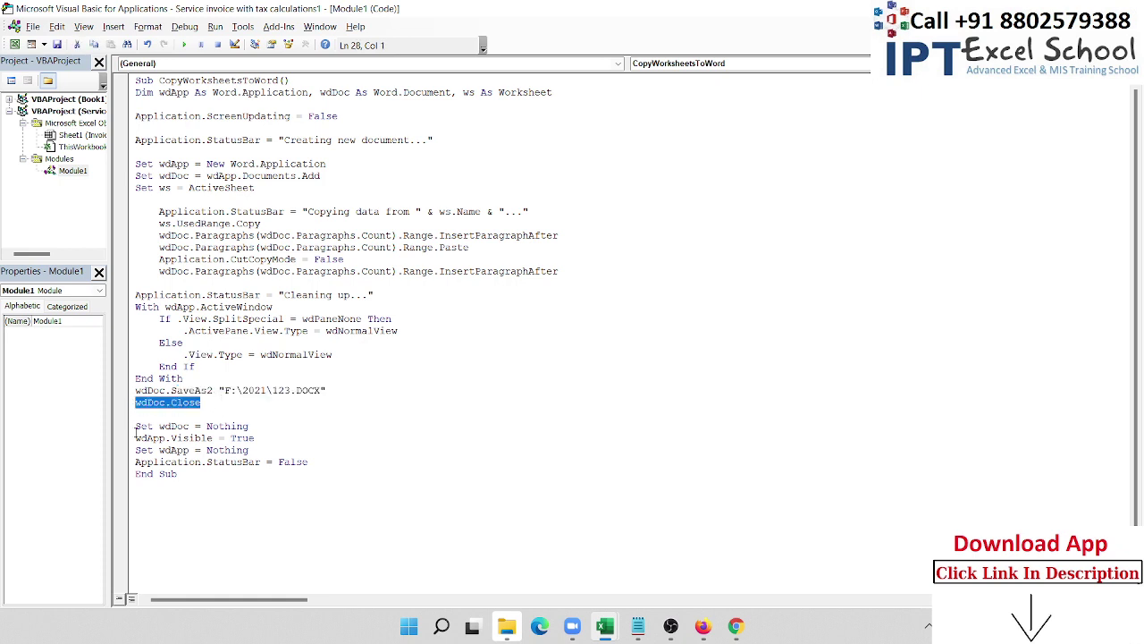
left_click(336, 294)
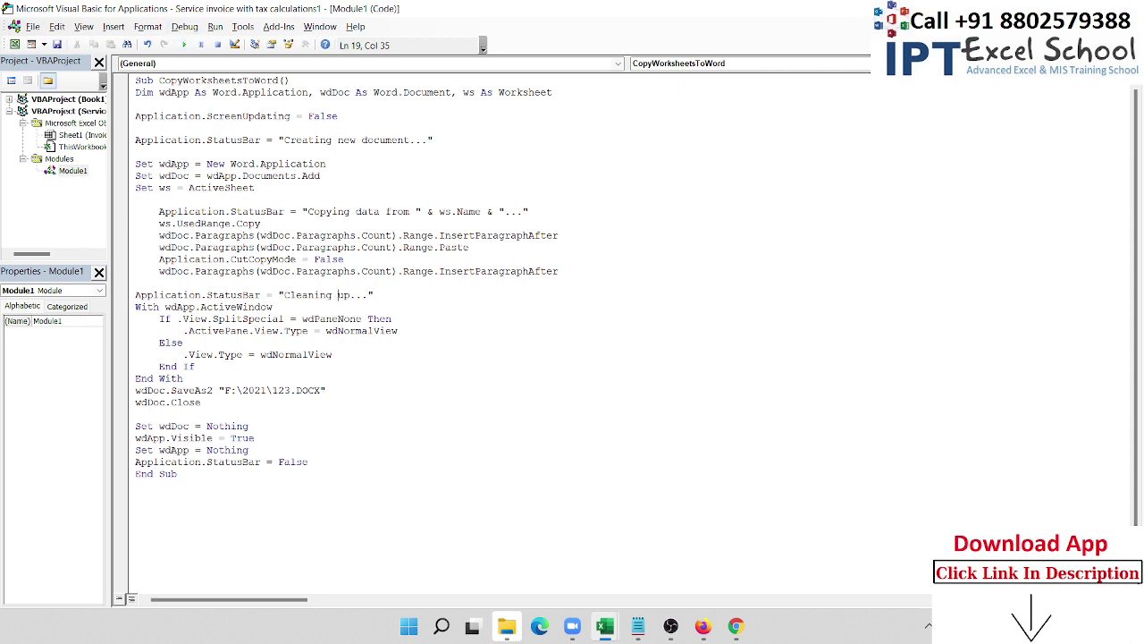
key("alt+F11")
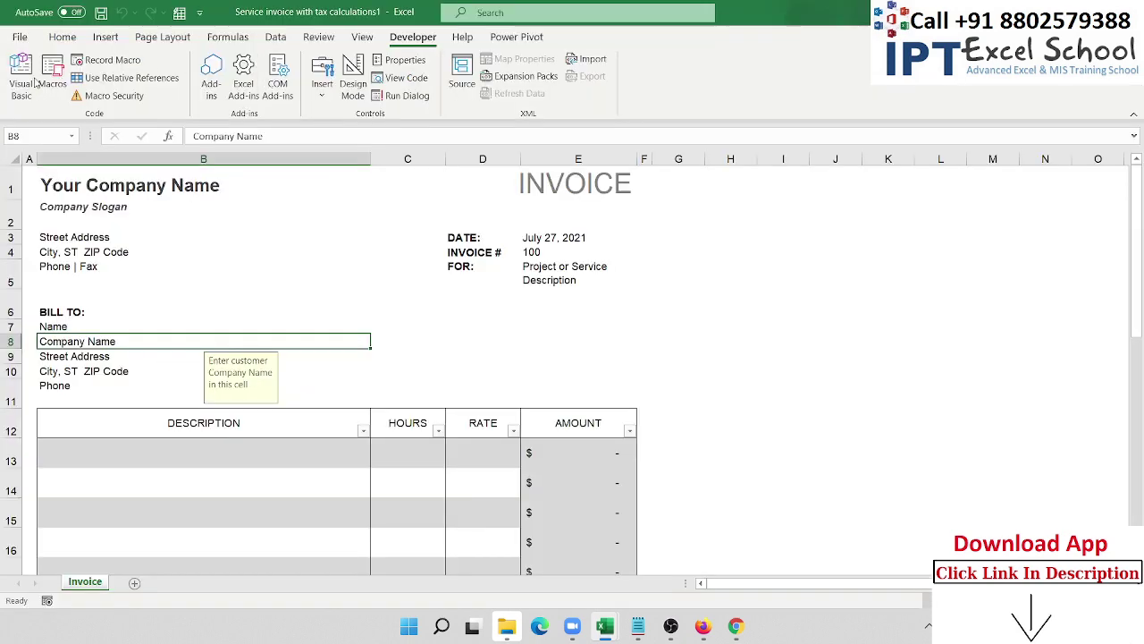
- Run the CopyWorksheetsToWord macro again and bring the new Word window forward
left_click(63, 90)
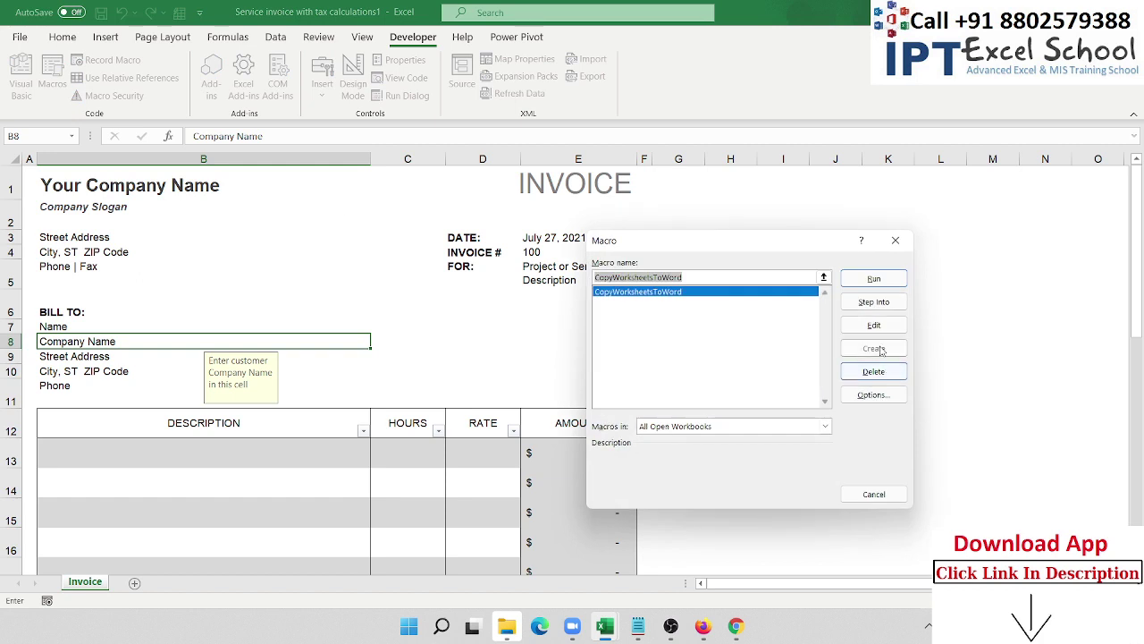
left_click(866, 278)
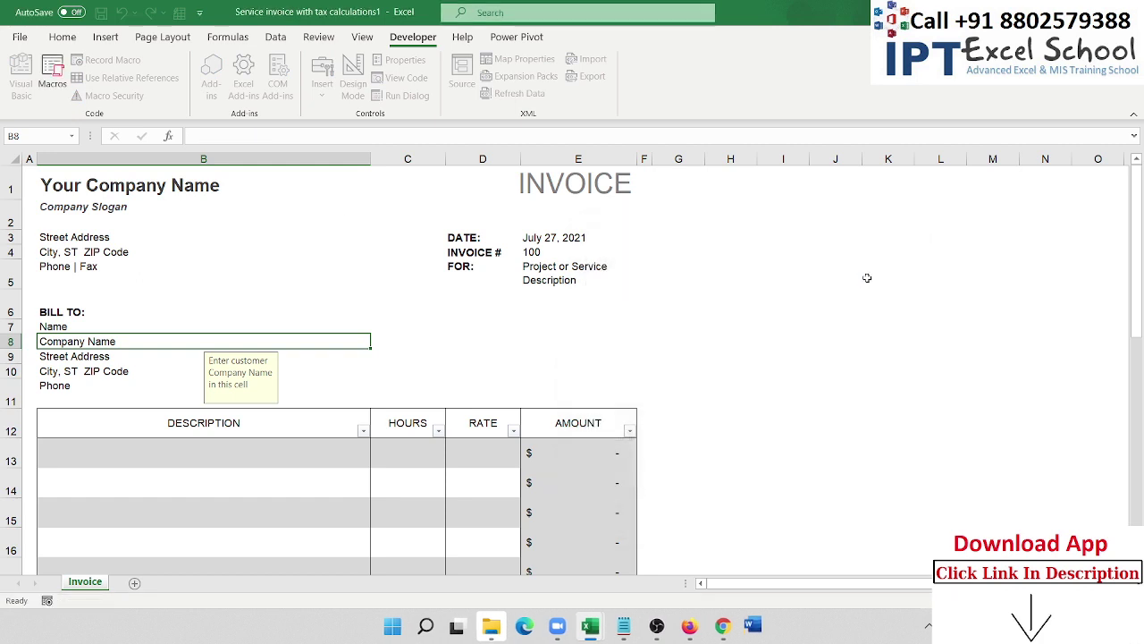
left_click(752, 626)
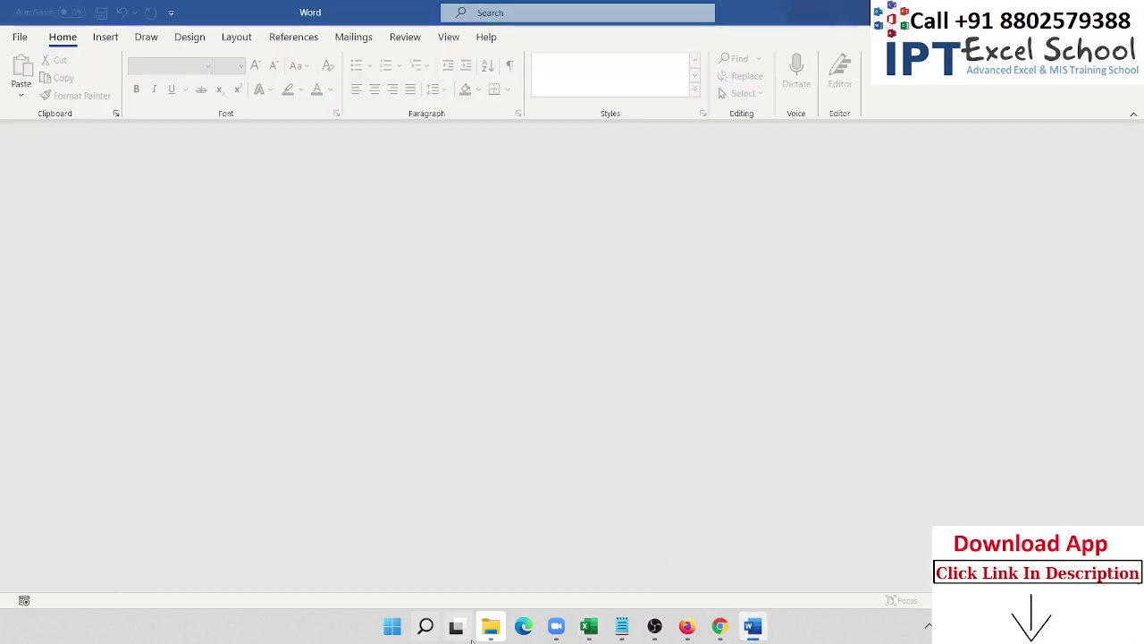
- Bring up the F:\2021 folder showing the newly saved 14 KB 123 document
mouse_move(498, 623)
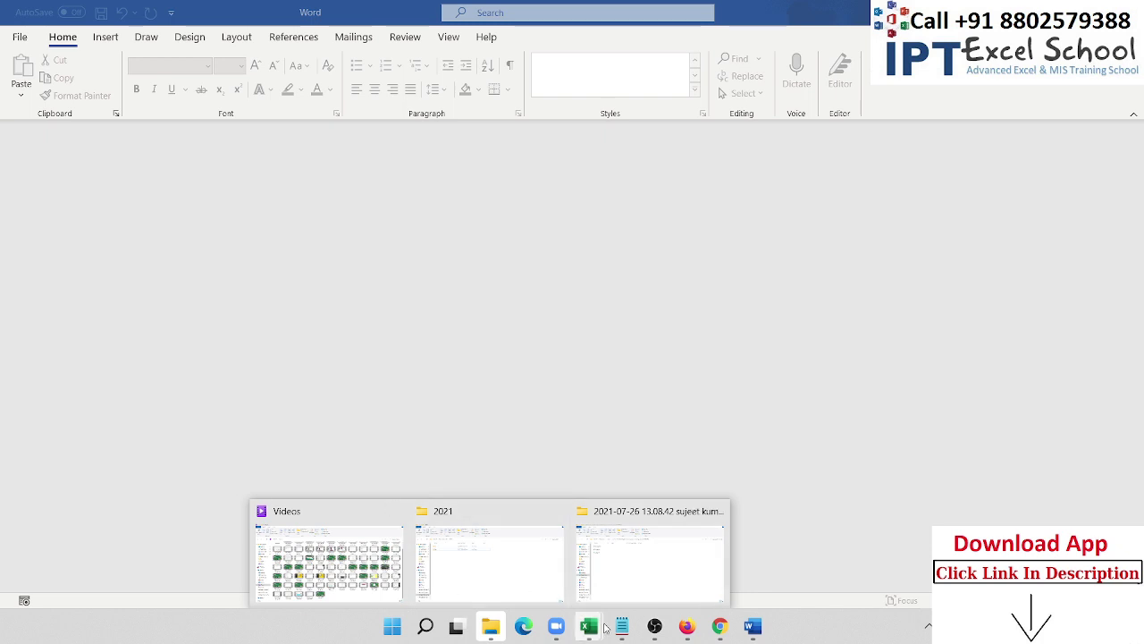
mouse_move(605, 591)
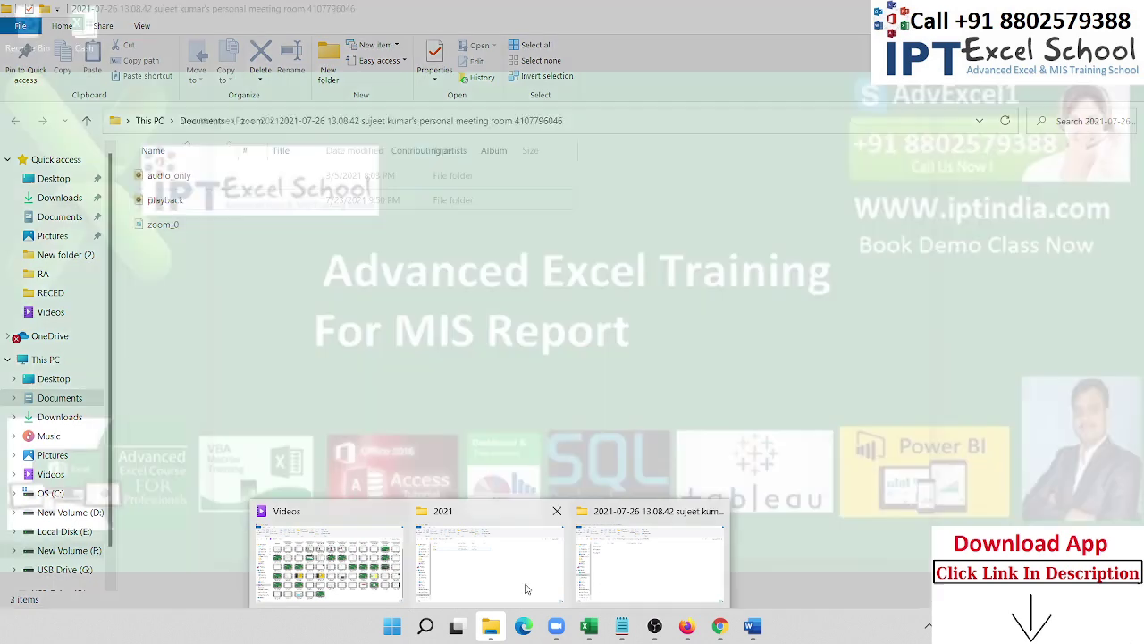
left_click(514, 585)
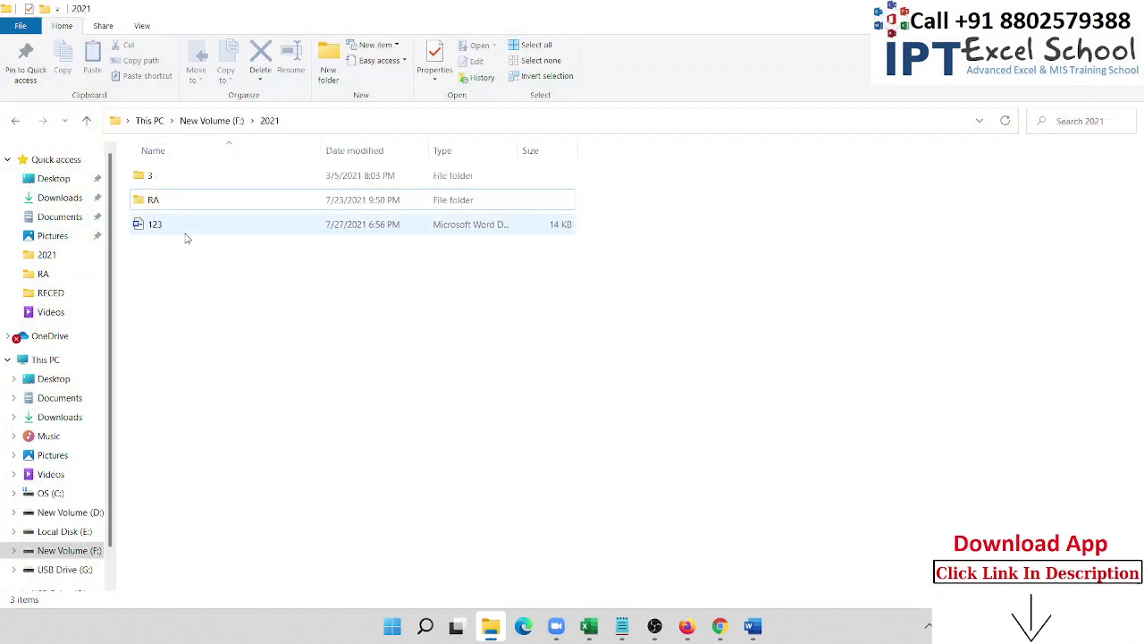
- Open 123 in Word and scroll through the pasted invoice table and totals
double_click(186, 233)
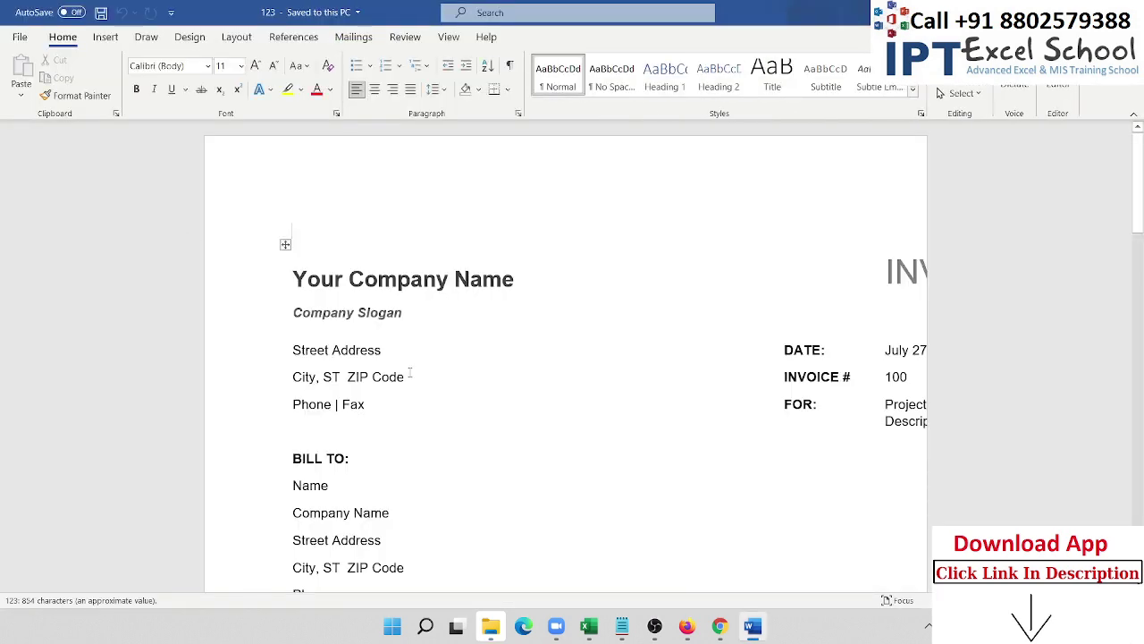
scroll(527, 400, "down", 4)
scroll(527, 400, "down", 3)
scroll(527, 400, "down", 4)
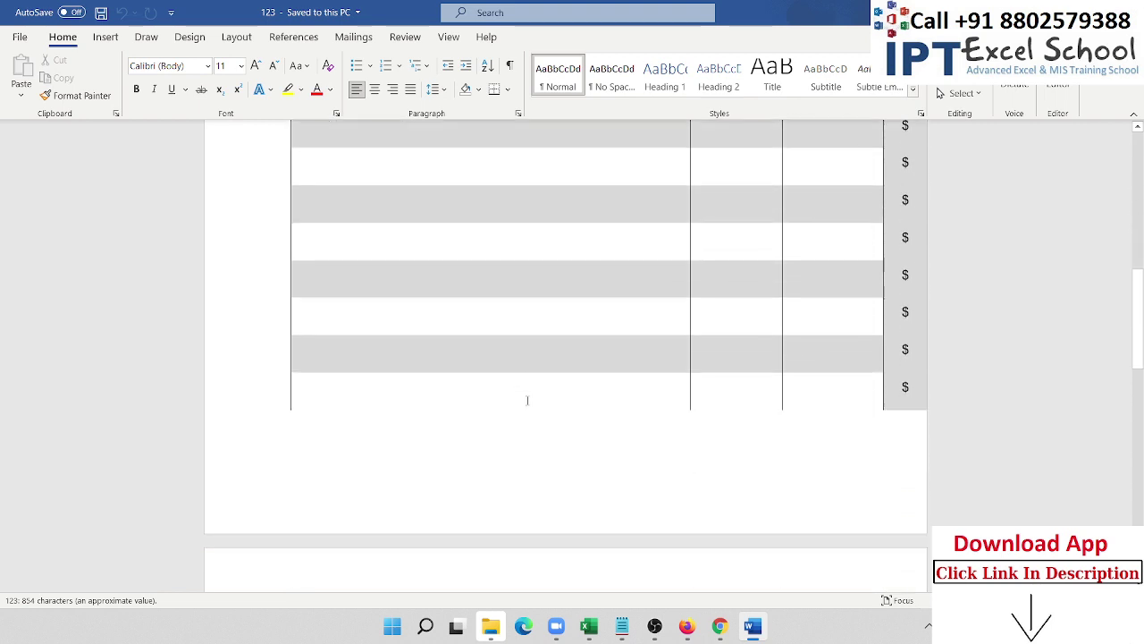
scroll(527, 400, "down", 1)
scroll(528, 400, "down", 3)
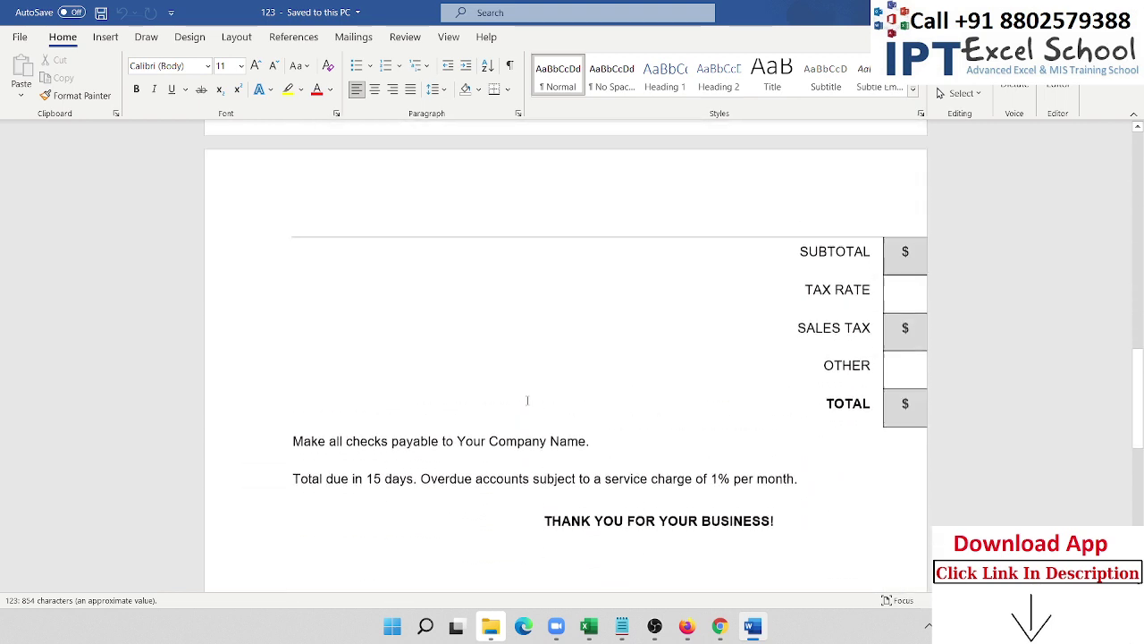
scroll(527, 399, "up", 4)
scroll(528, 399, "up", 5)
scroll(527, 399, "up", 3)
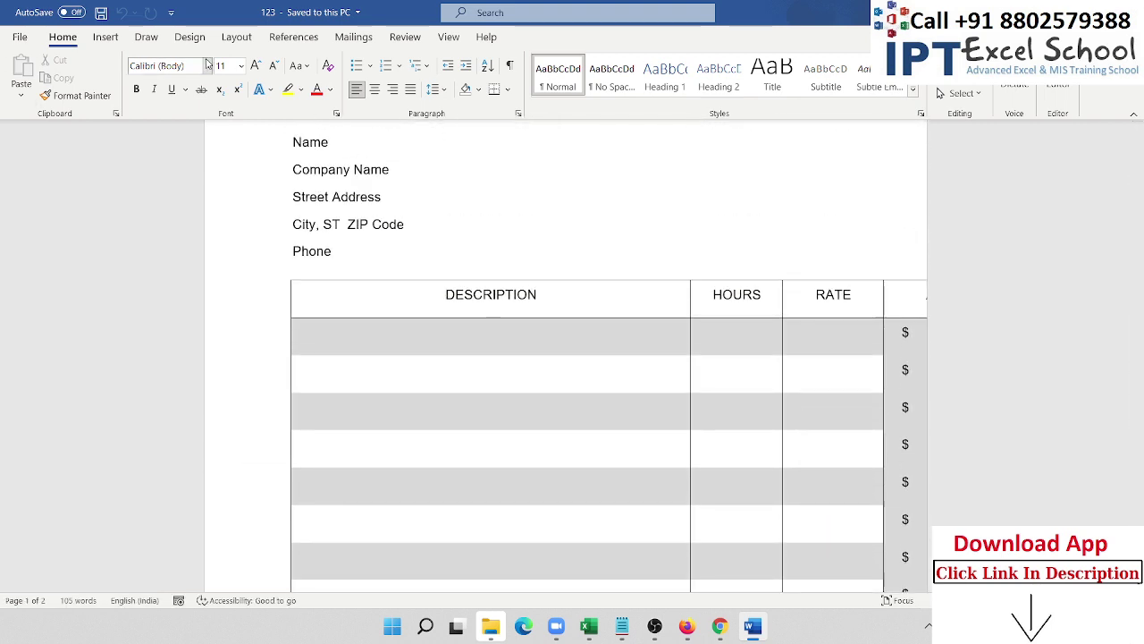
- Preview the invoice in Web Layout, then switch back to Print Layout
left_click(448, 38)
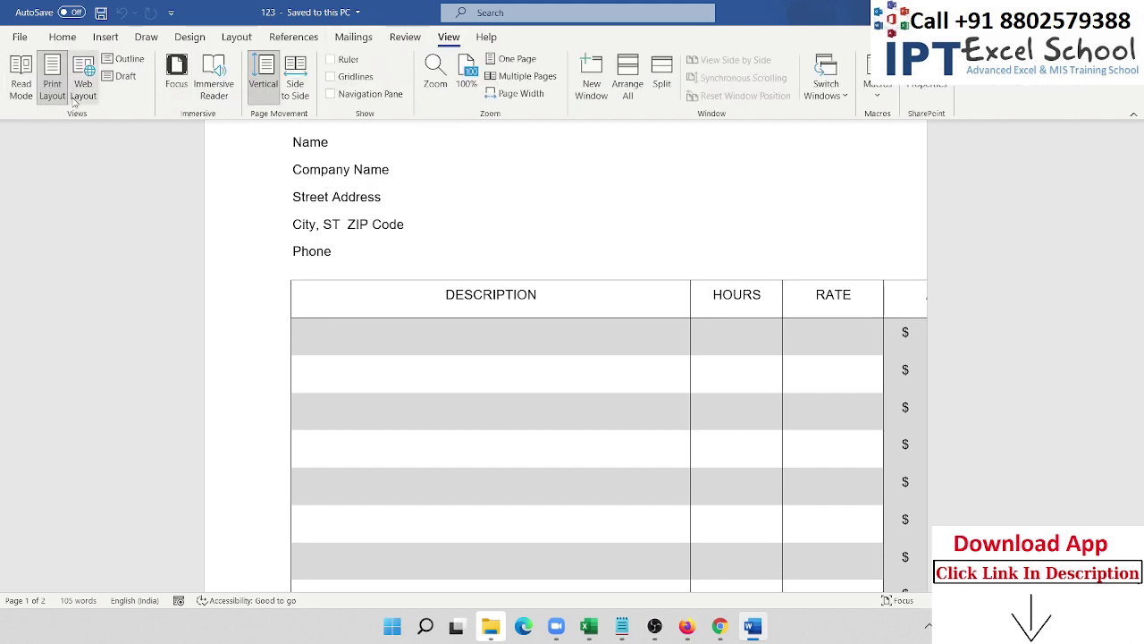
left_click(82, 89)
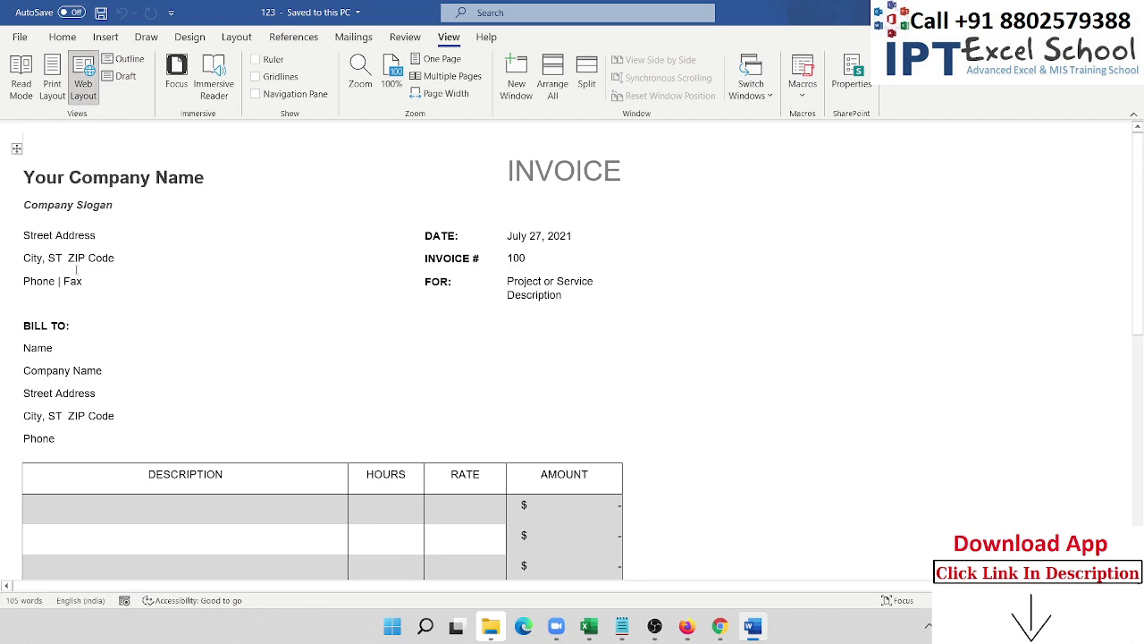
scroll(244, 344, "down", 5)
scroll(243, 343, "down", 5)
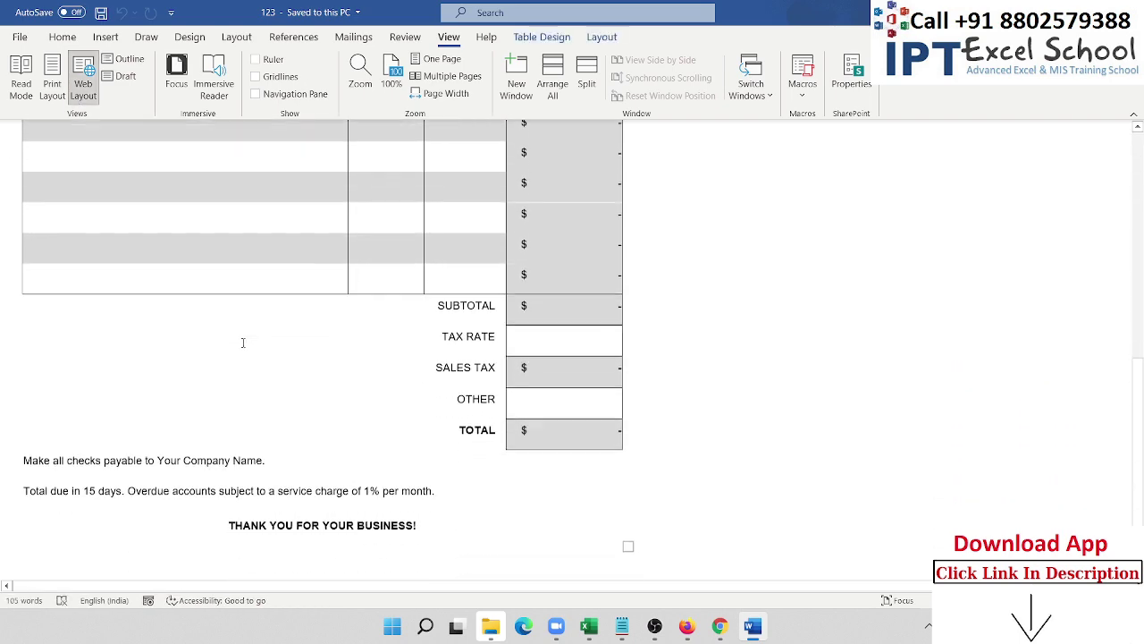
scroll(243, 342, "up", 3)
scroll(242, 343, "up", 4)
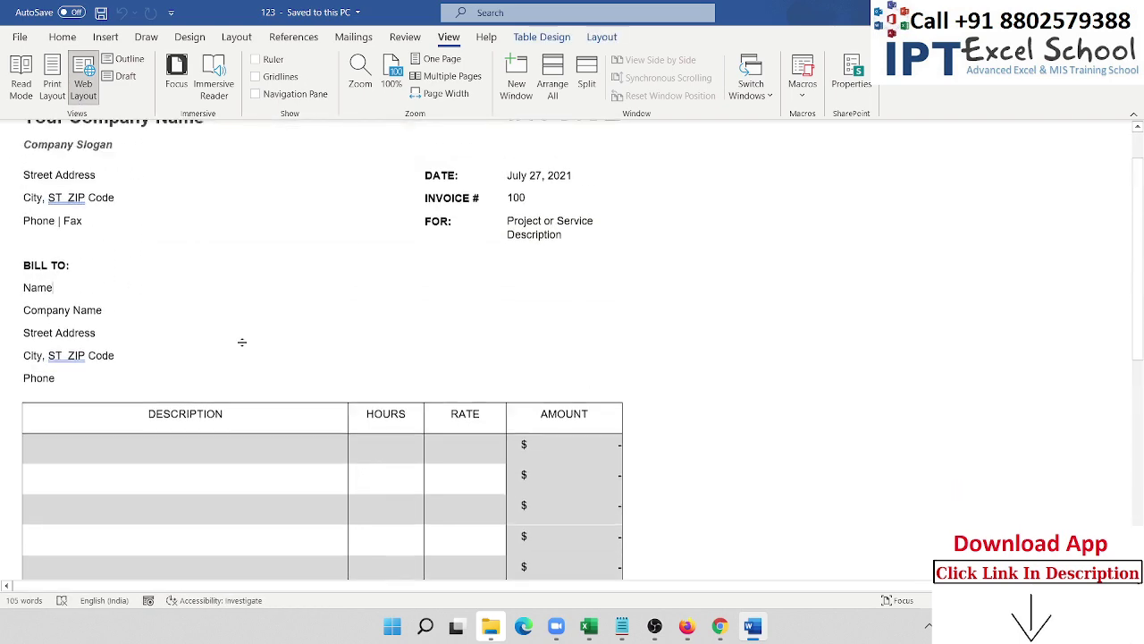
scroll(241, 343, "up", 3)
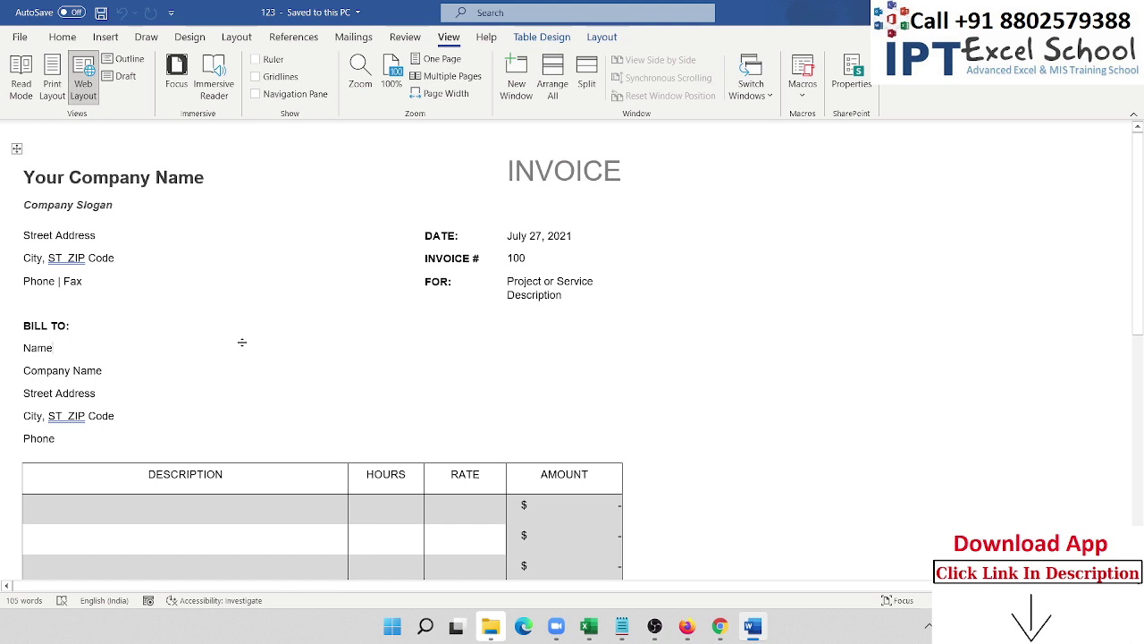
left_click(52, 84)
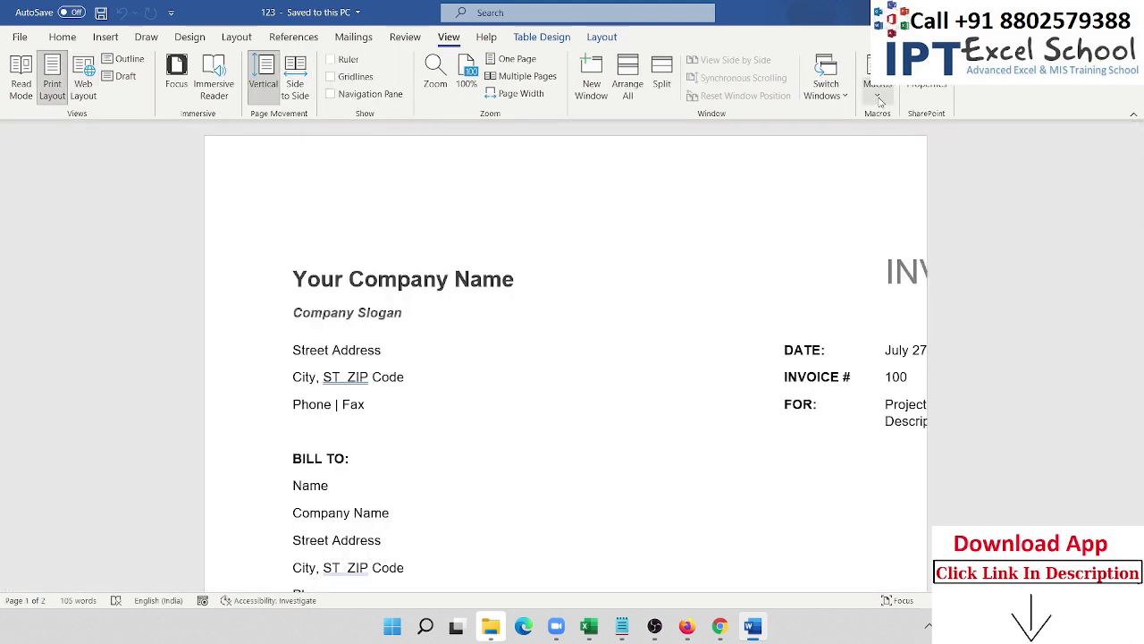
- Record a macro that switches the document to Web Layout, then list the saved macros
left_click(877, 89)
left_click(894, 135)
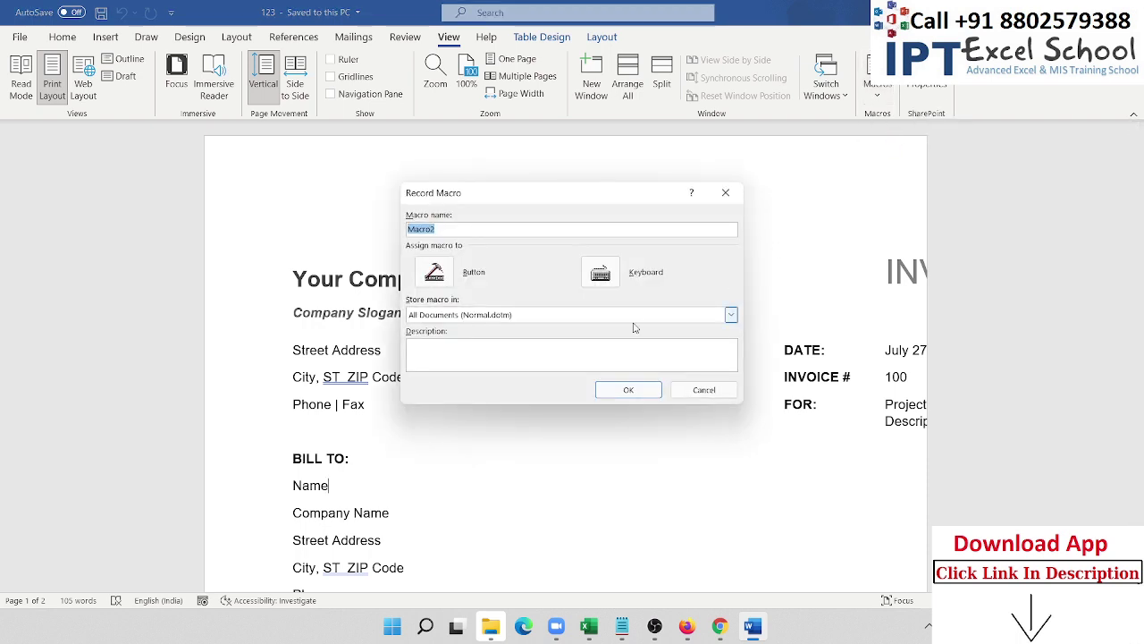
left_click(640, 392)
left_click(85, 88)
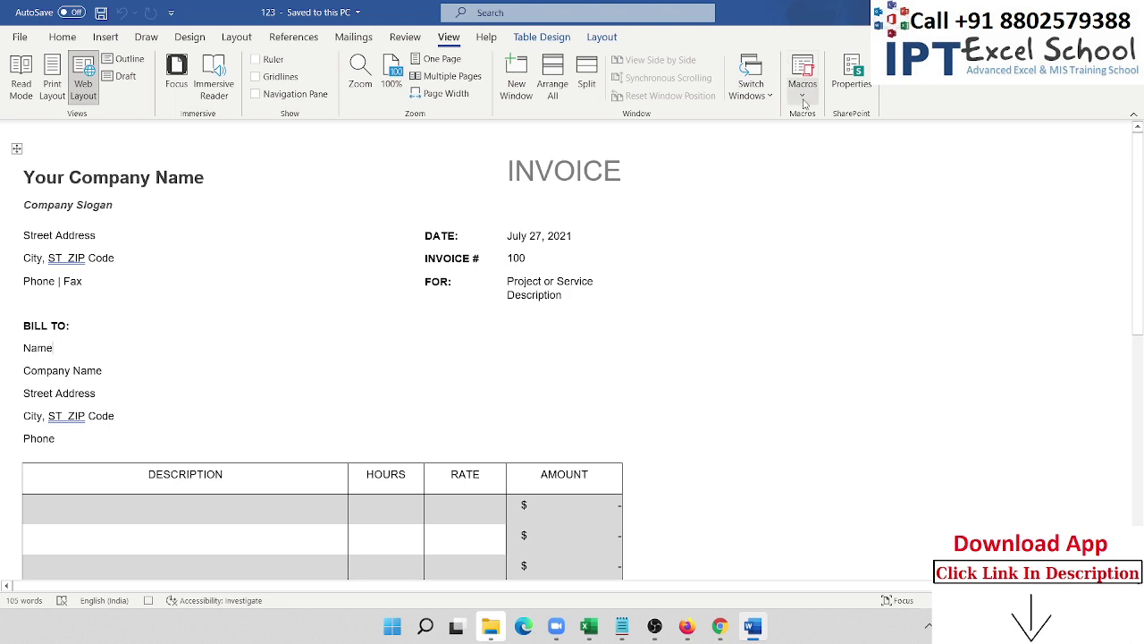
left_click(802, 89)
left_click(829, 147)
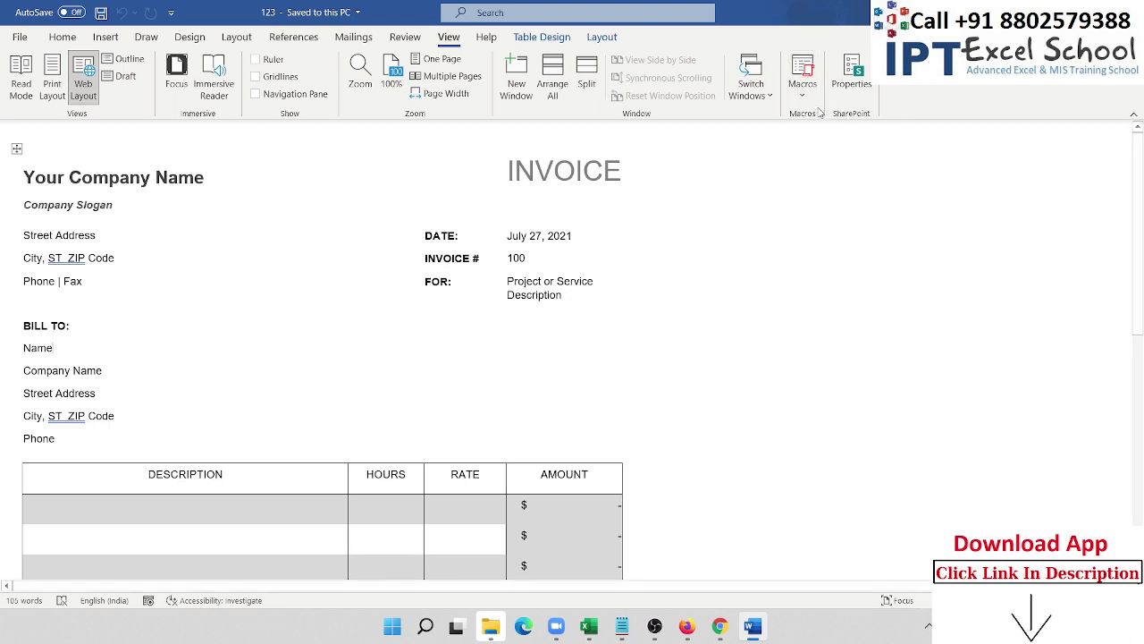
left_click(802, 68)
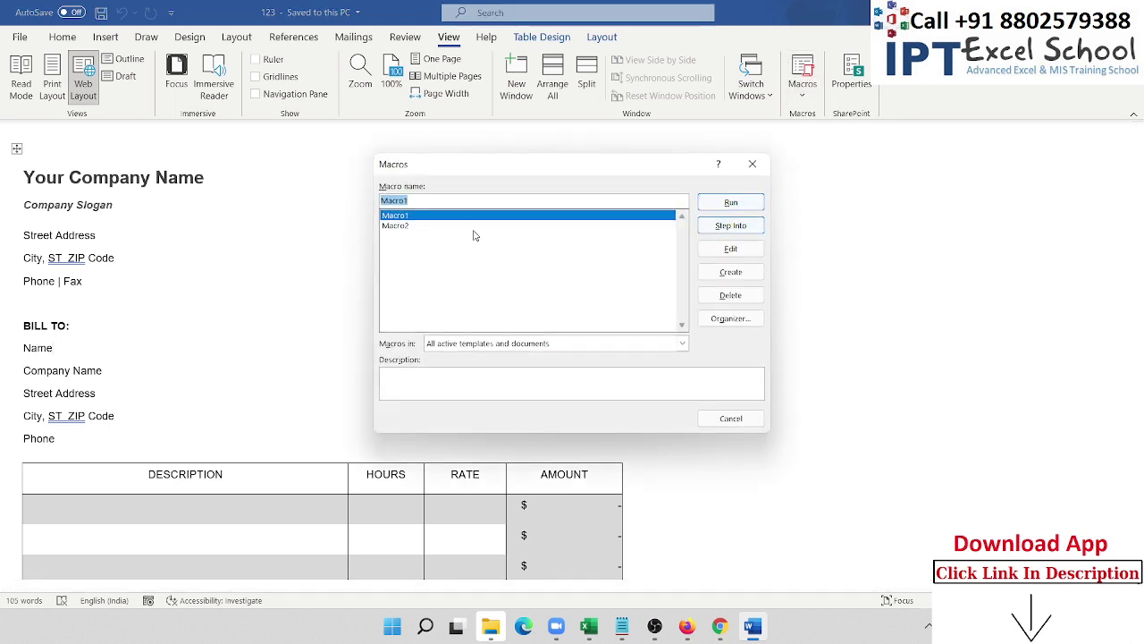
- Open Macro2's code, copy its View.Type = wdWebView statement, and close Word's code window
left_click(407, 227)
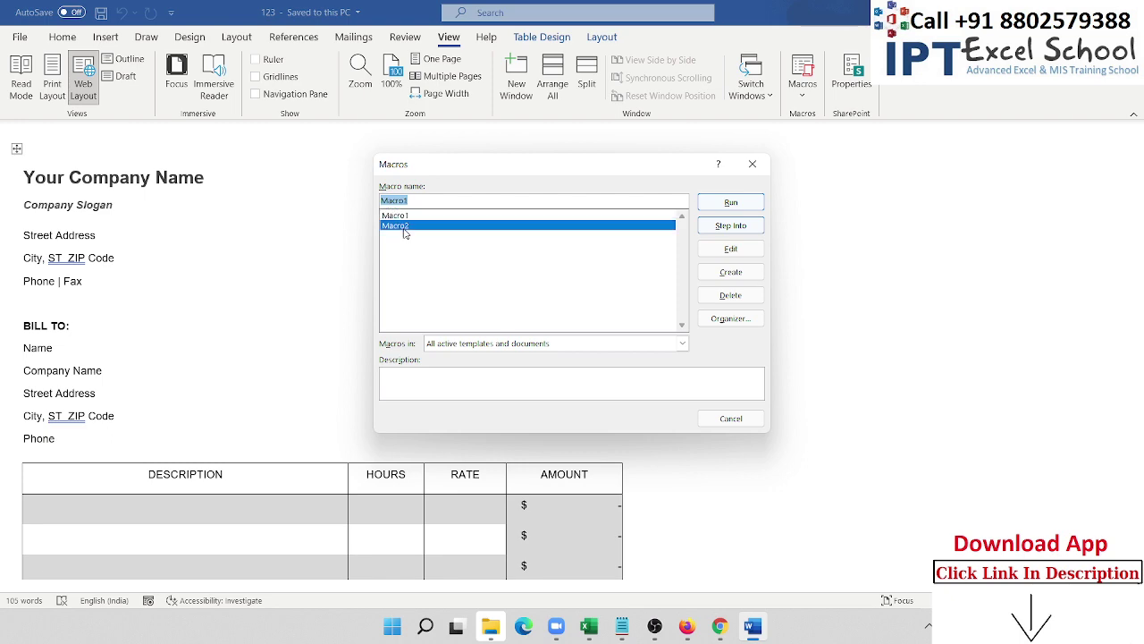
left_click(749, 250)
left_click(329, 229)
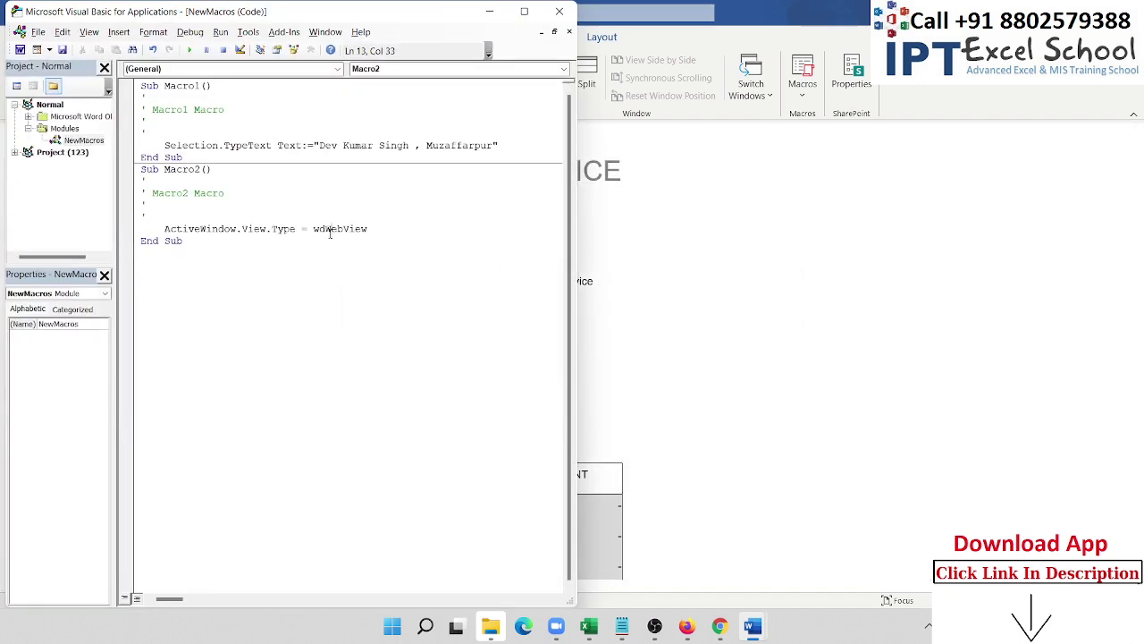
left_click_drag(394, 235, 244, 230)
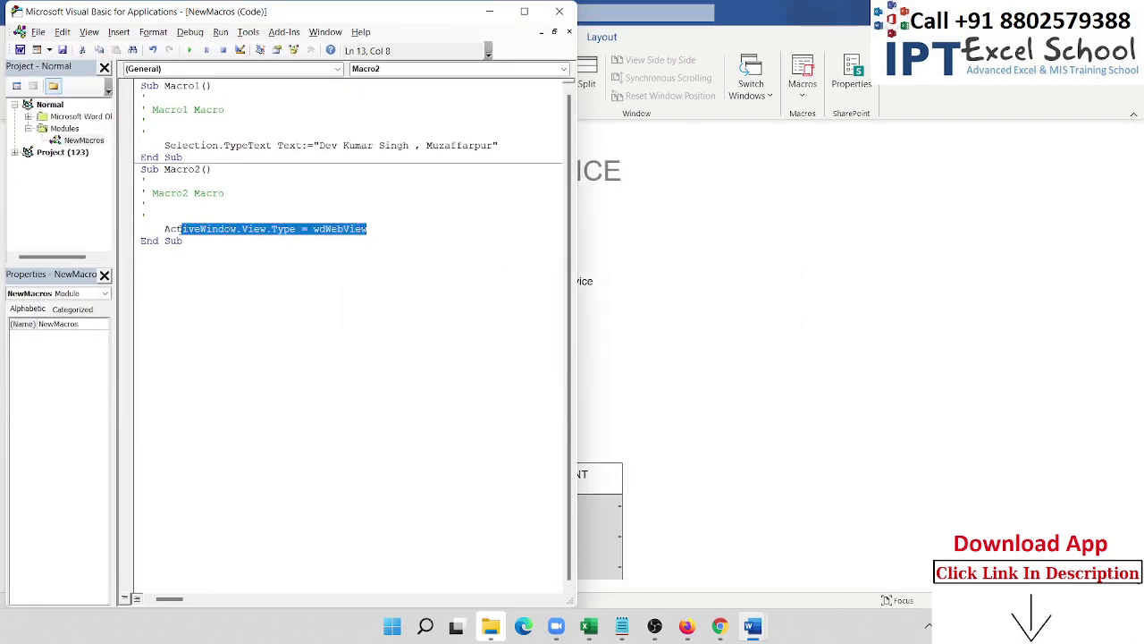
right_click(256, 232)
left_click(302, 266)
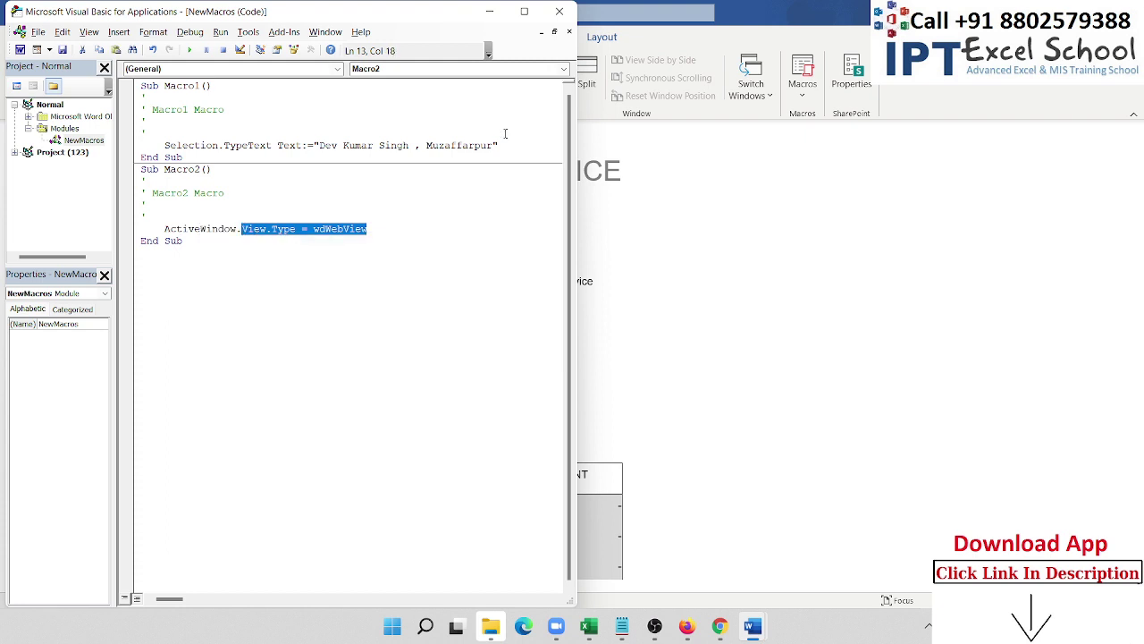
left_click(558, 12)
- Insert a new line after End With containing View.Type = wdWebView
mouse_move(685, 630)
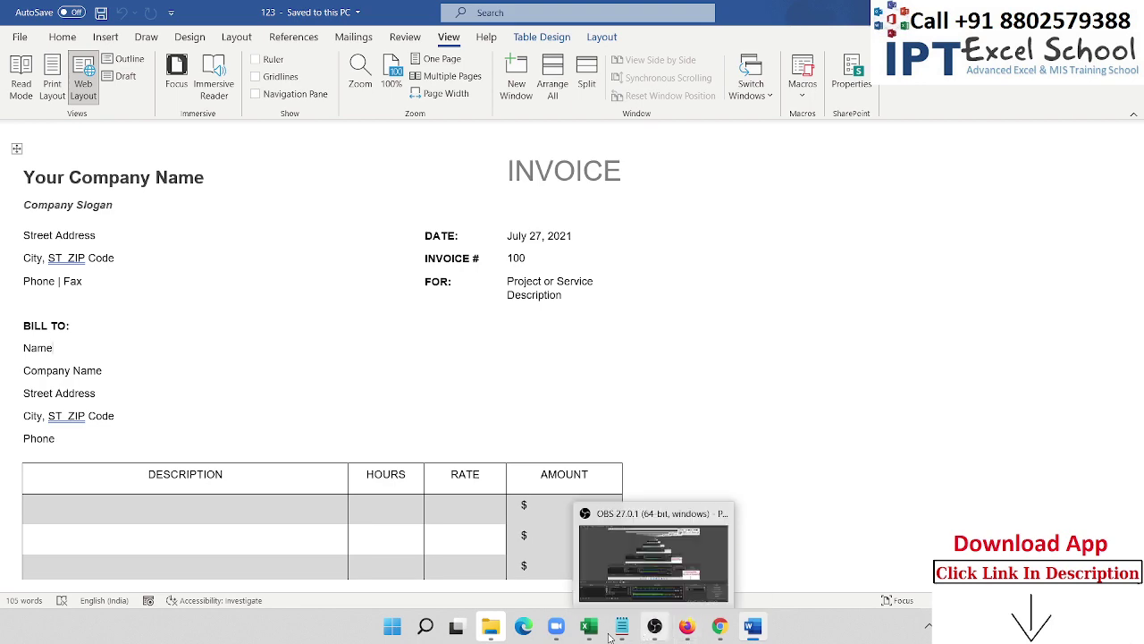
mouse_move(589, 628)
left_click(701, 592)
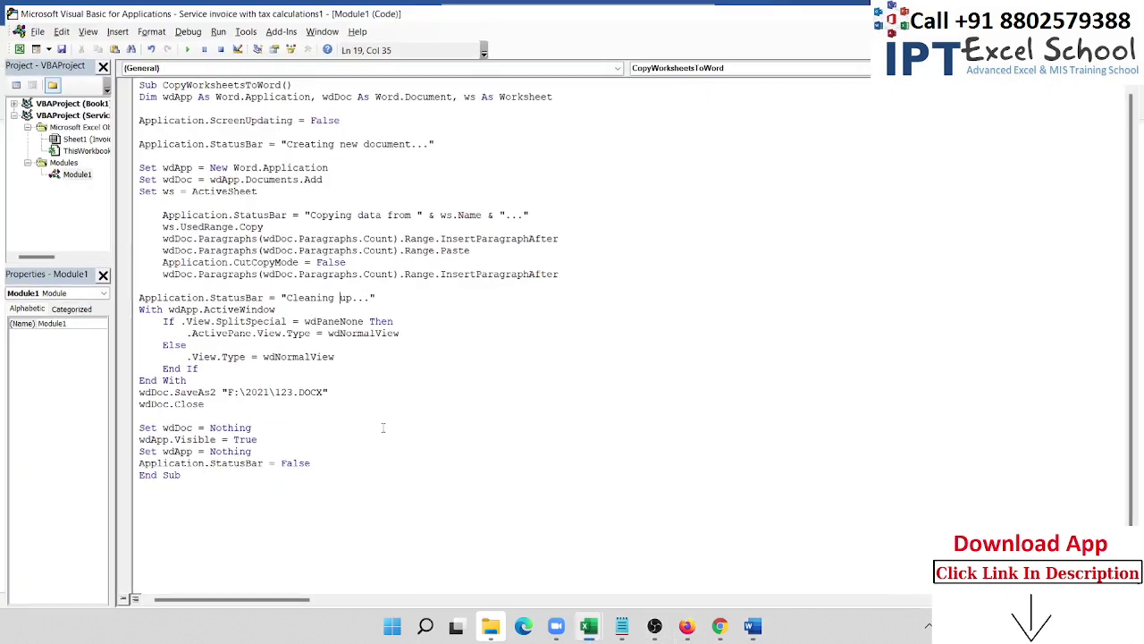
left_click(132, 380)
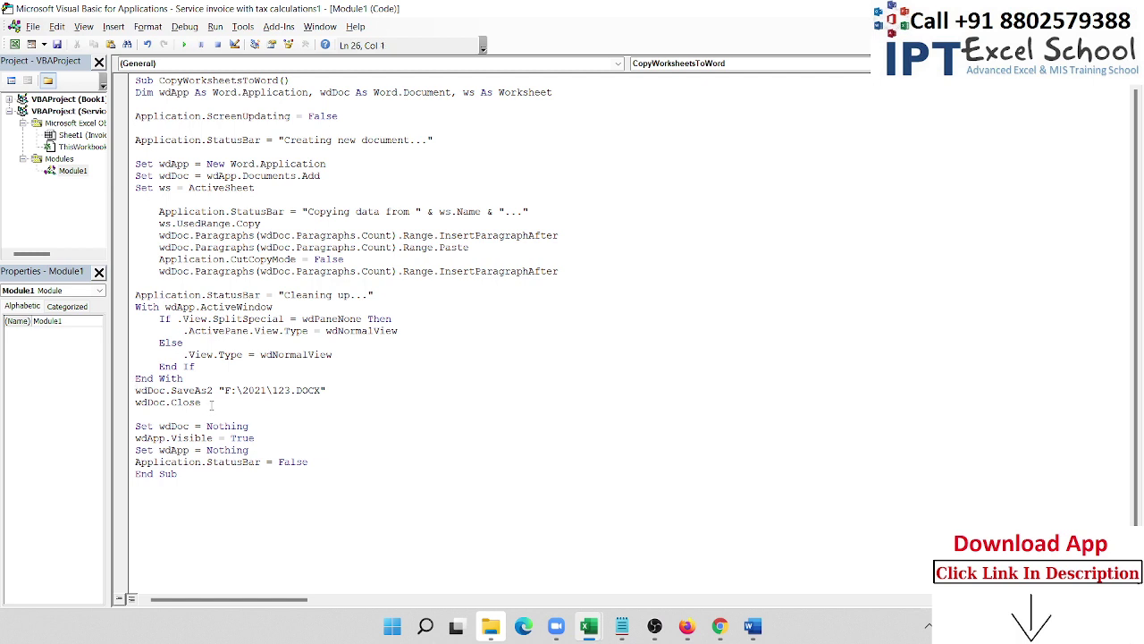
key("Down")
key("Return")
type("View.Type = wdWebView")
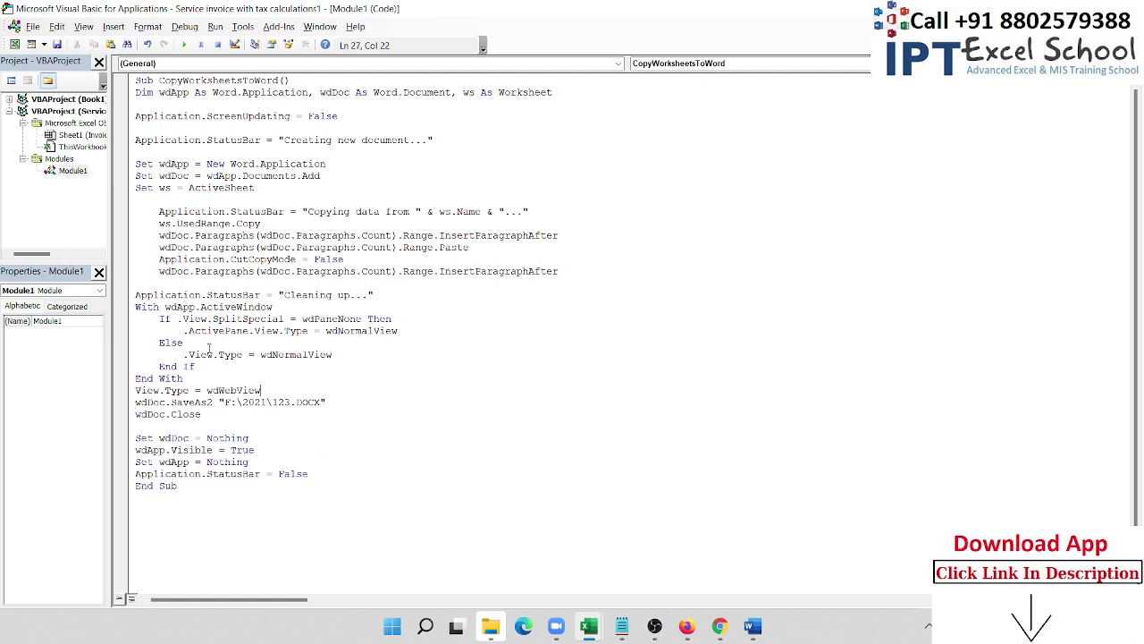
- Prefix the new line with wdApp. so it reads wdApp.View.Type = wdWebView
double_click(189, 309)
left_click(136, 391)
type("wdApp.")
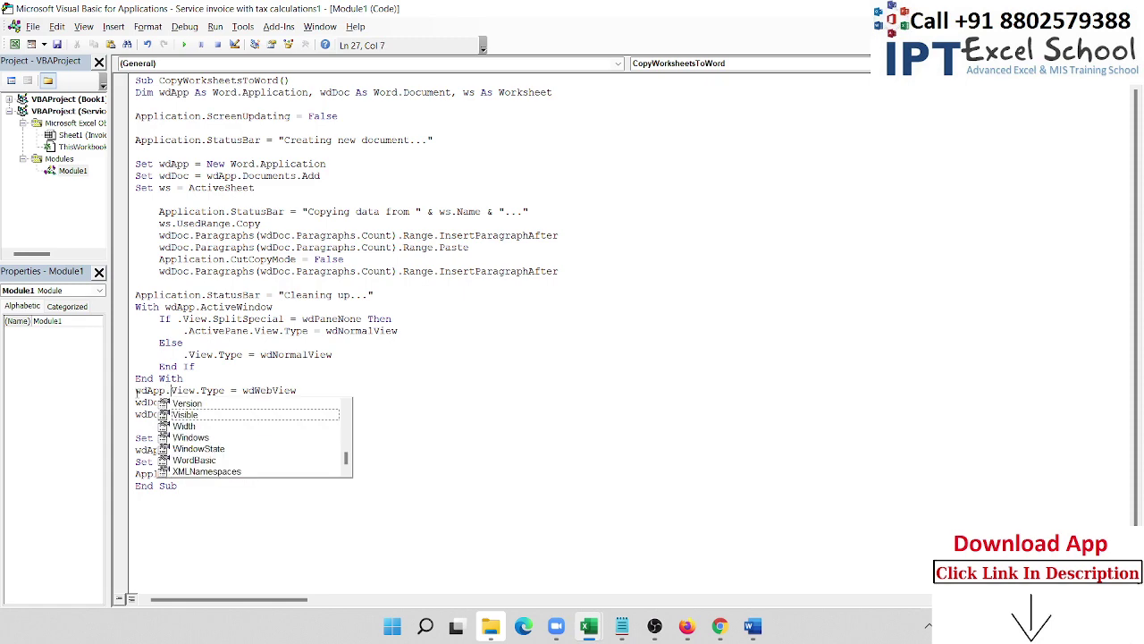
key("Escape")
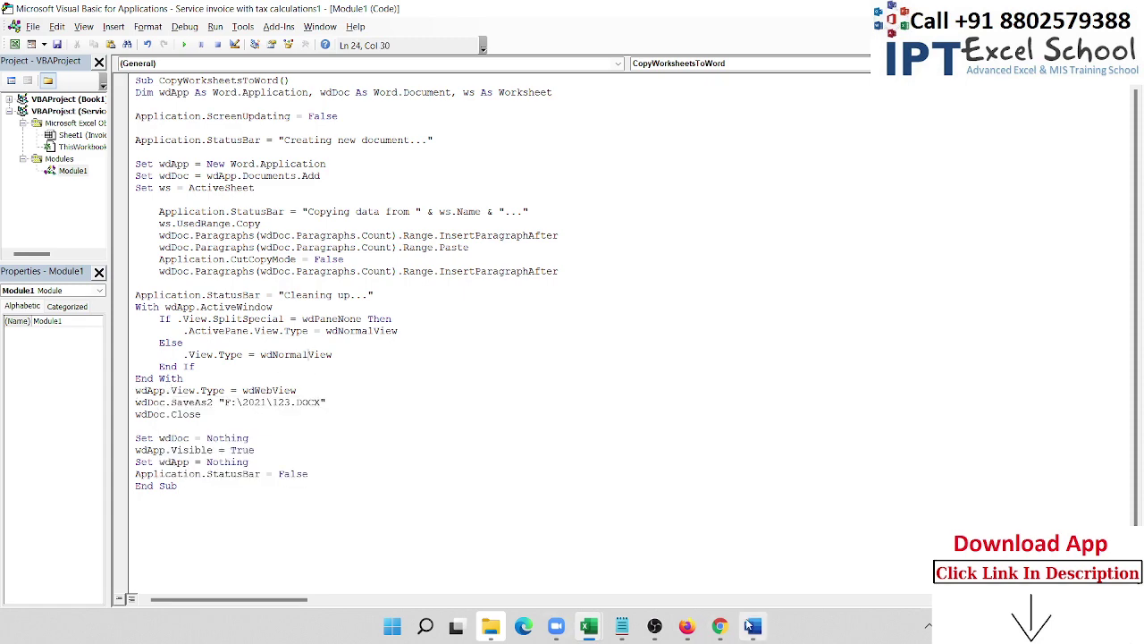
left_click(753, 626)
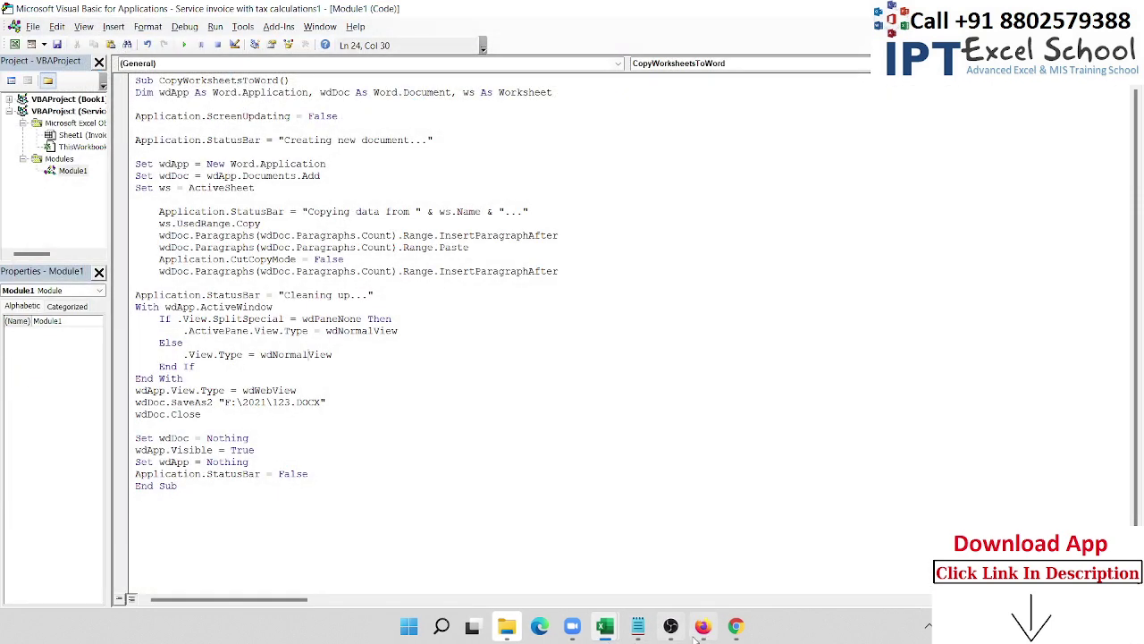
mouse_move(498, 632)
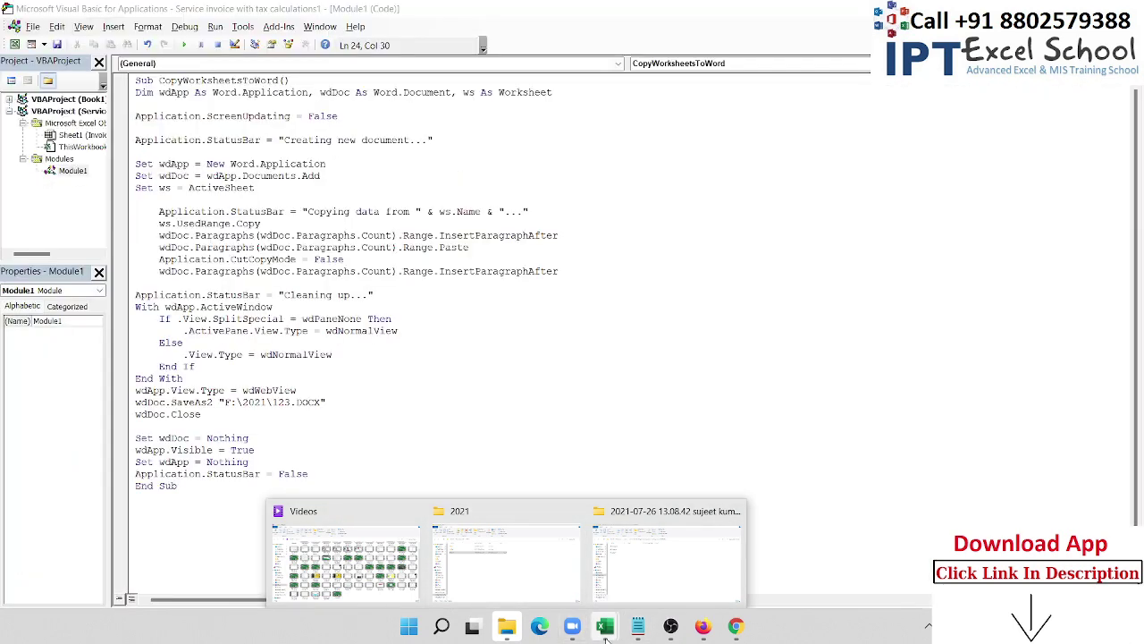
- Permanently delete the old 123 file in F:\2021 and switch back to the macro code
left_click(497, 583)
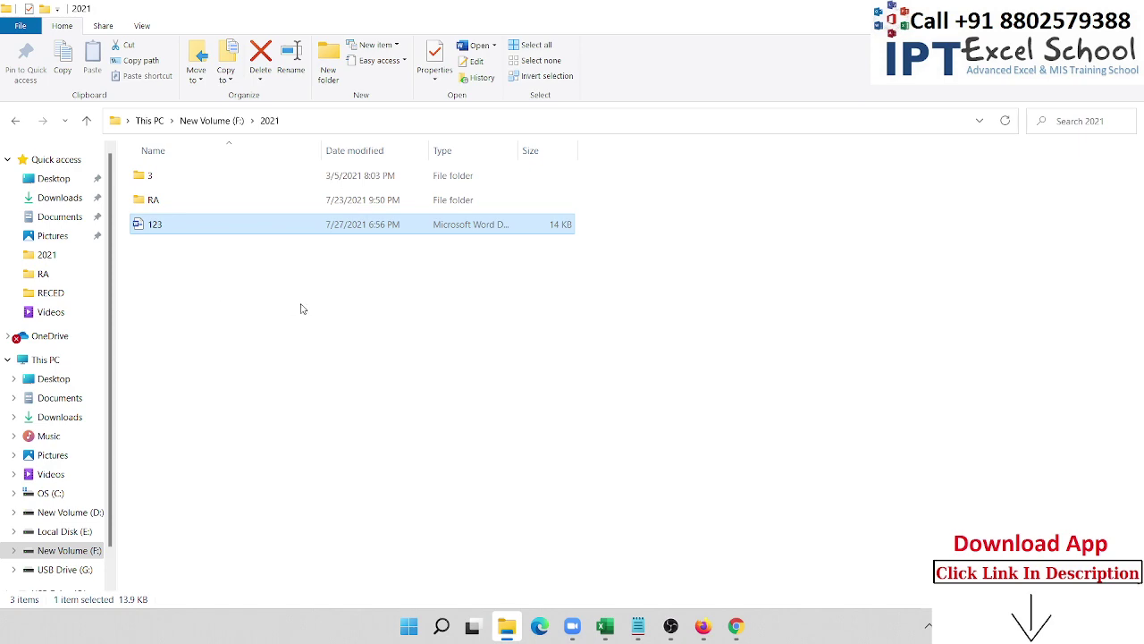
key("shift+Delete")
left_click(632, 371)
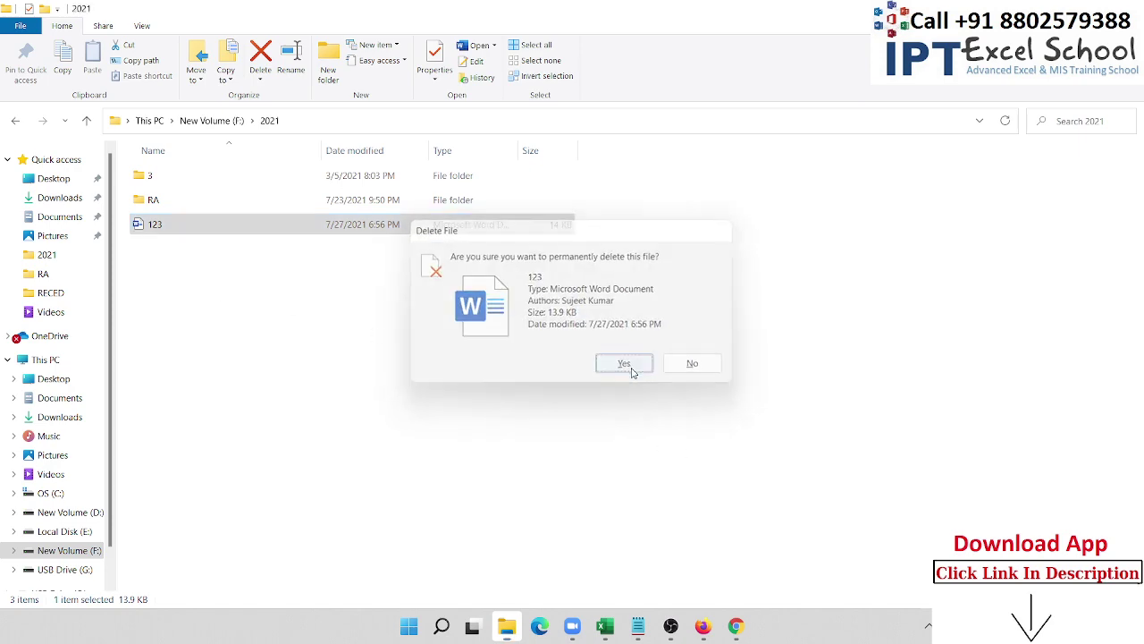
key("alt+Tab")
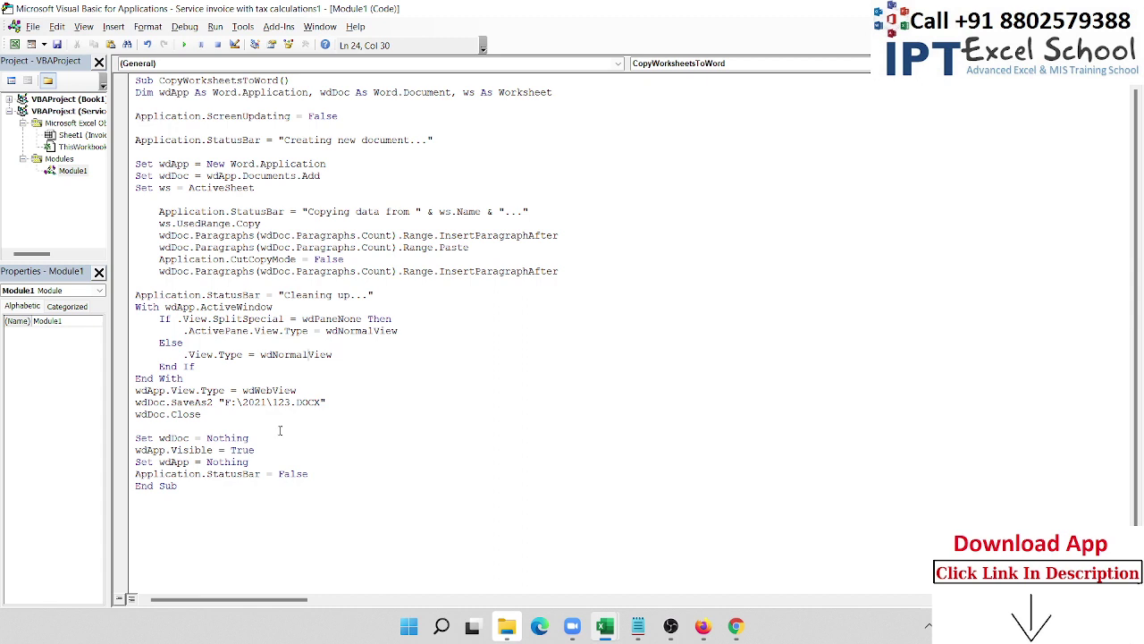
- Run the CopyWorksheetsToWord macro and dismiss the compile error it raises
left_click_drag(183, 486, 135, 80)
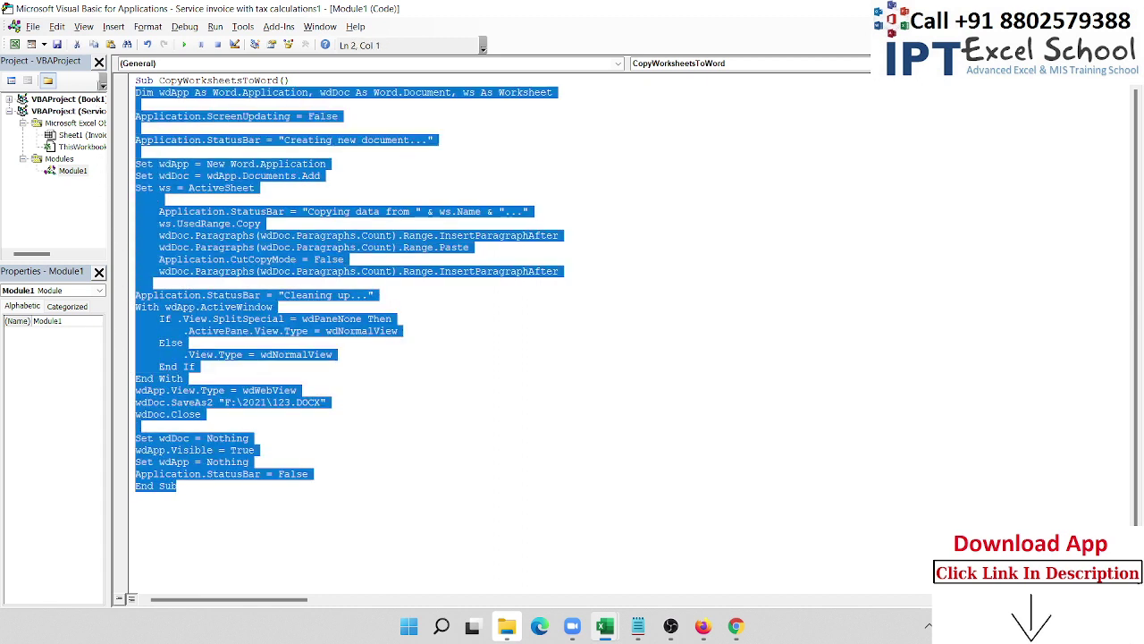
left_click(196, 151)
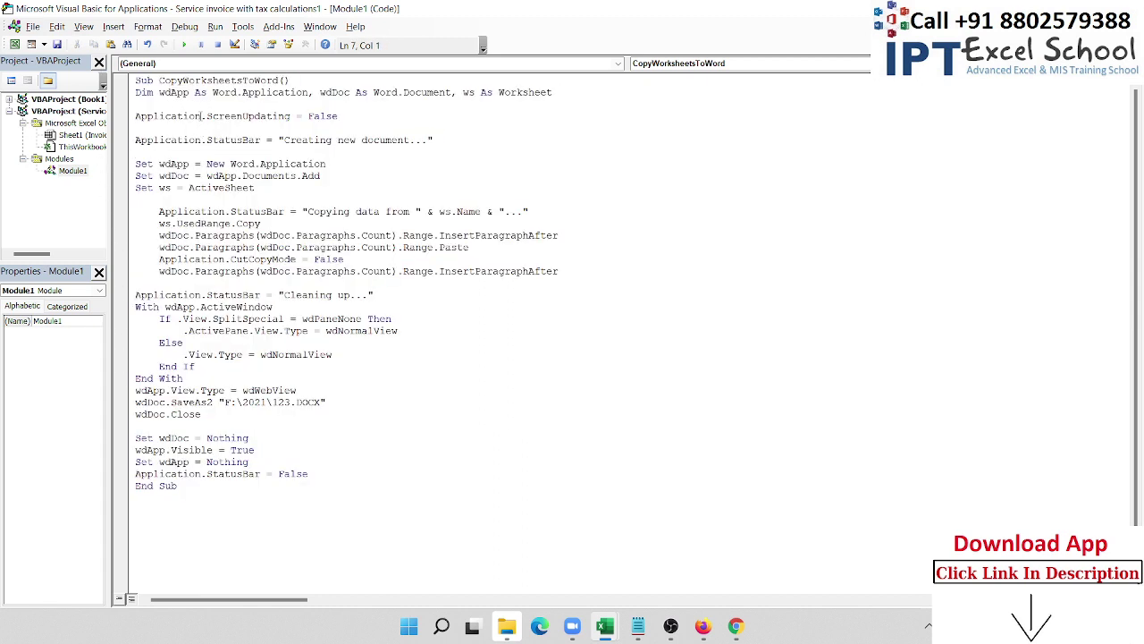
left_click(185, 45)
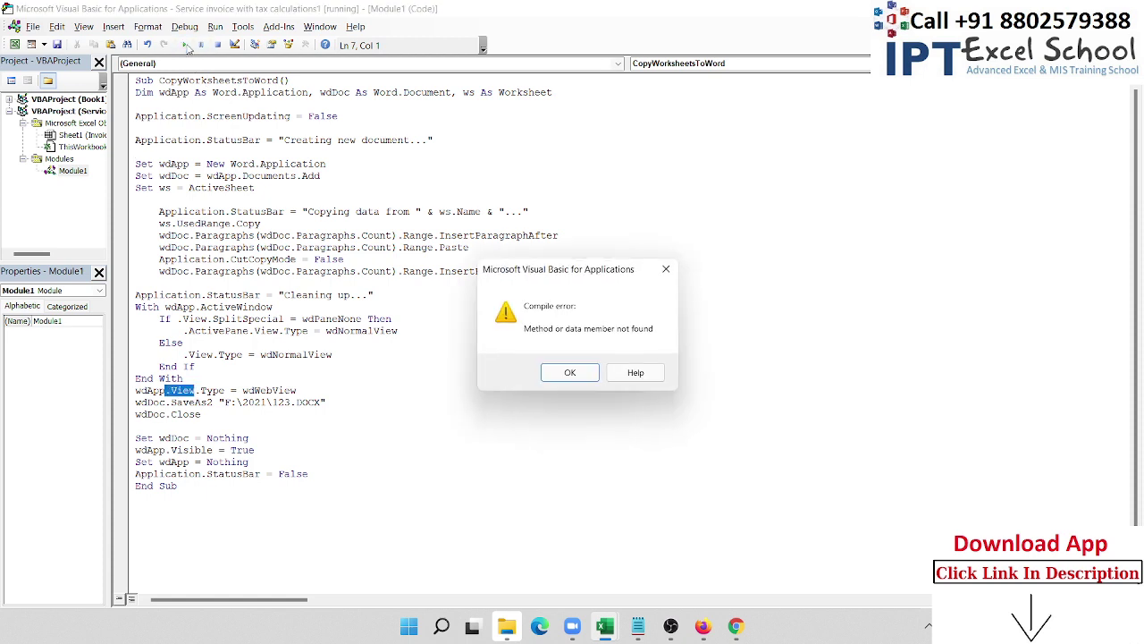
left_click(567, 372)
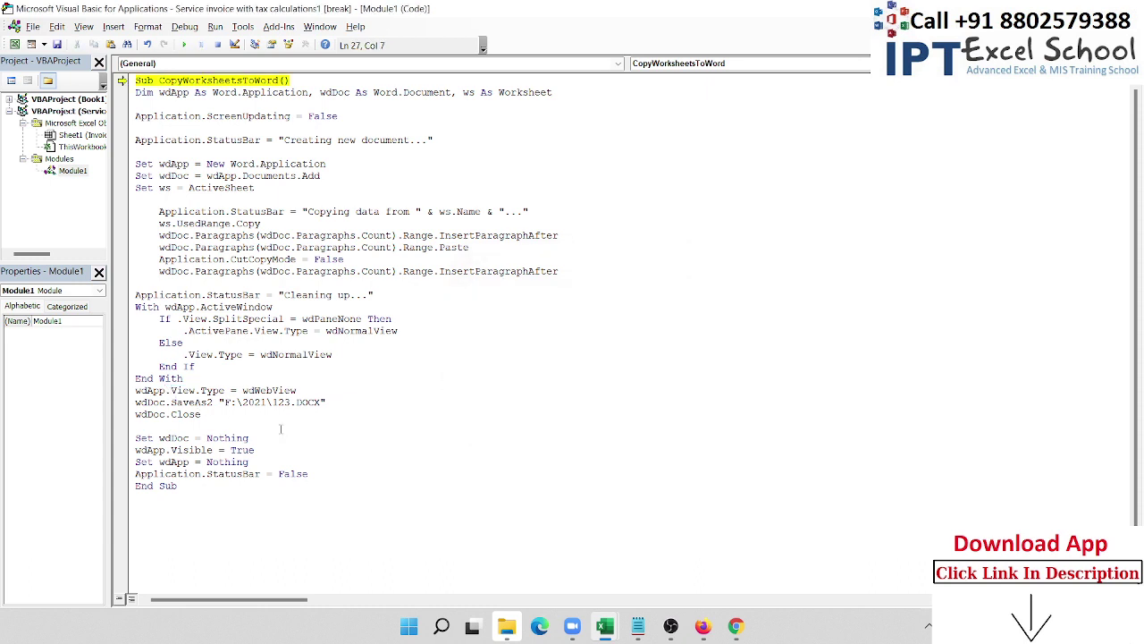
- Change wdApp to wdDOC on the web-view line, rerun, and debug run-time error 438
key("BackSpace")
key("BackSpace")
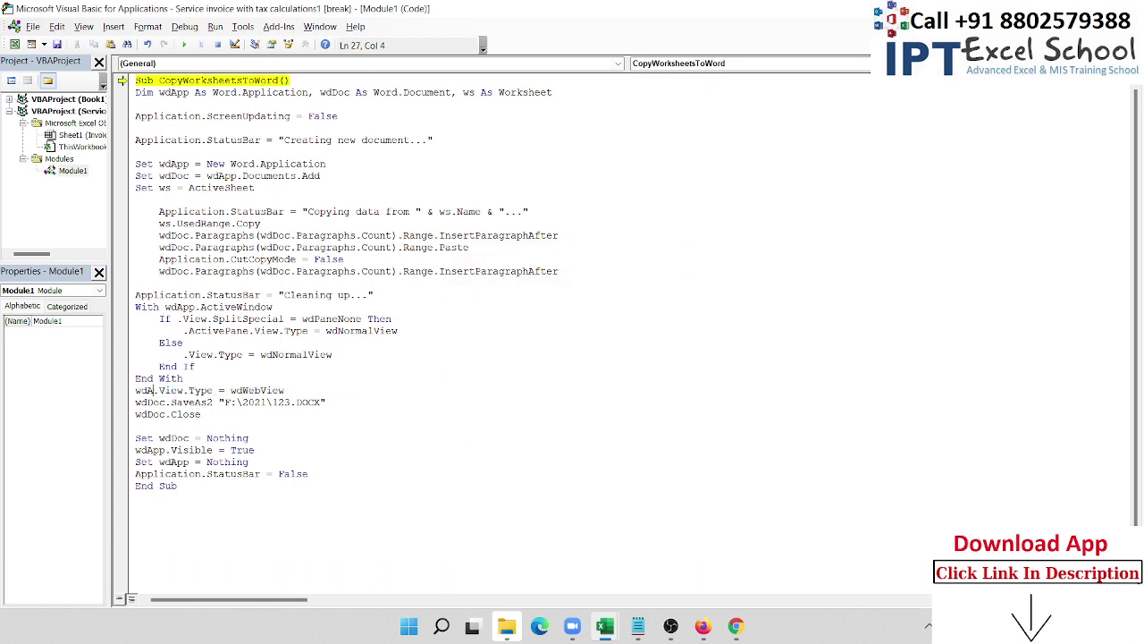
key("BackSpace")
type("DOC")
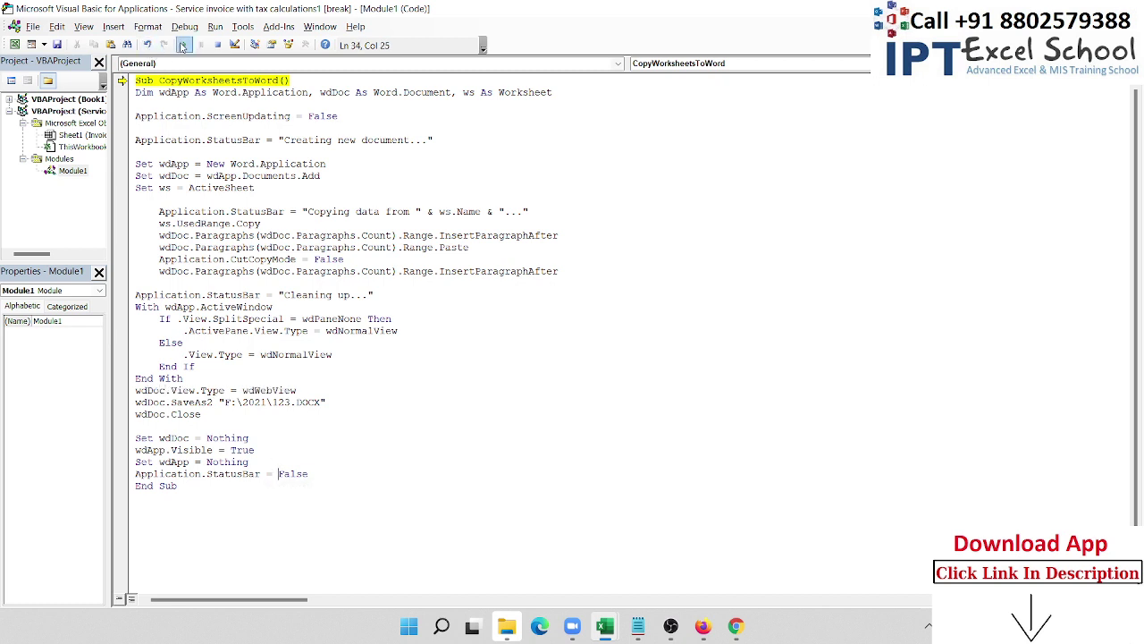
left_click(182, 45)
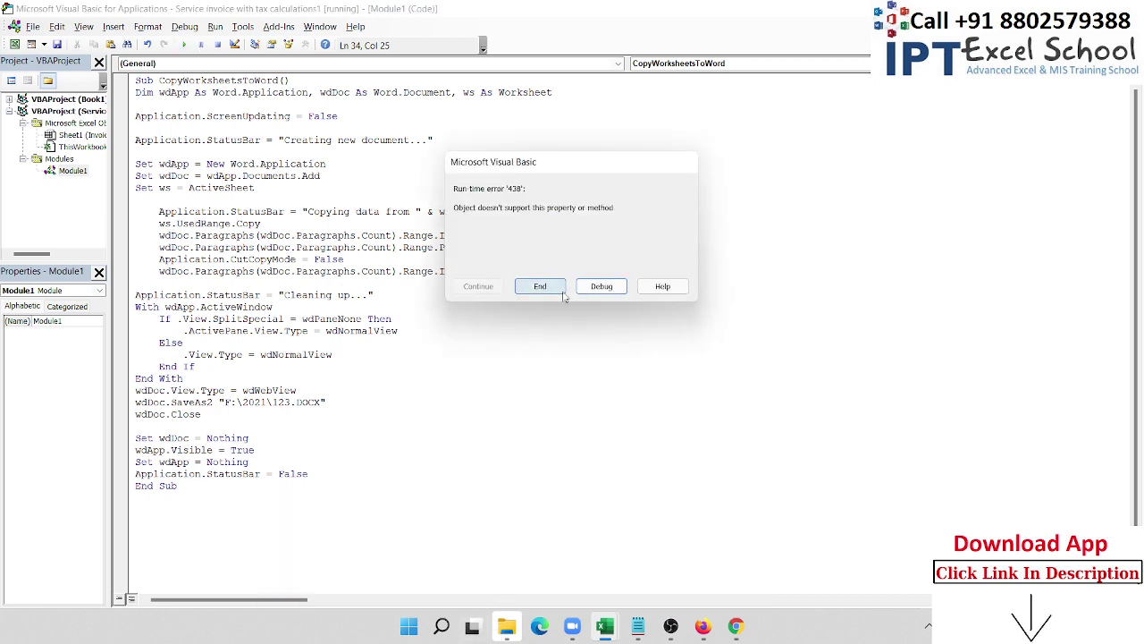
left_click(597, 288)
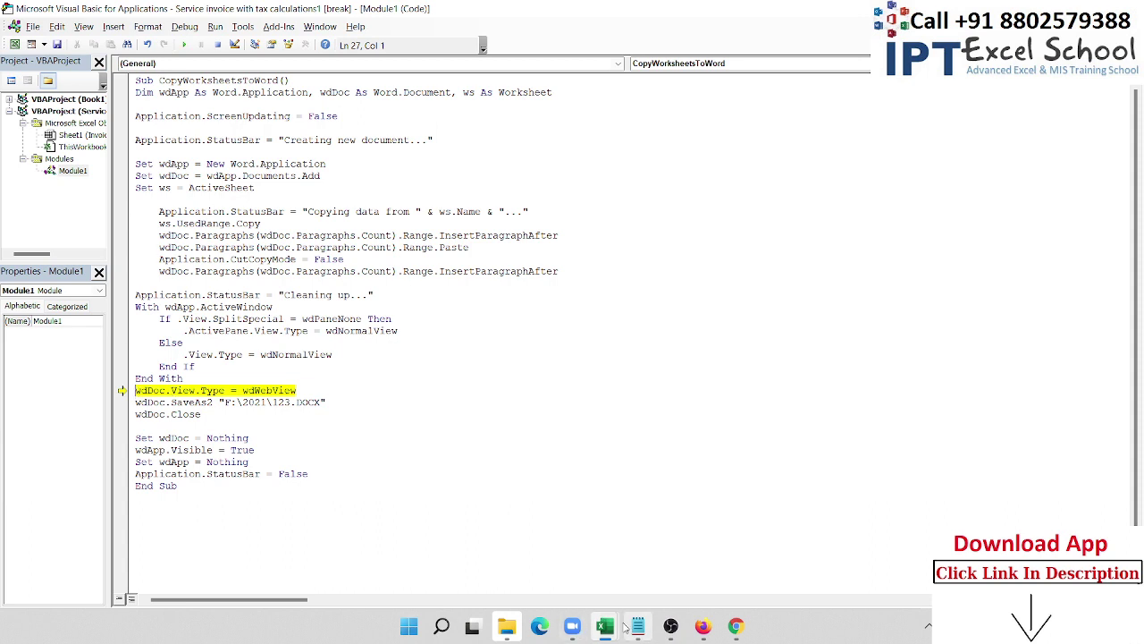
- Add a new line wdDoc.ViewCode = 6 below the failing View.Type line
mouse_move(623, 629)
mouse_move(244, 391)
key("Return")
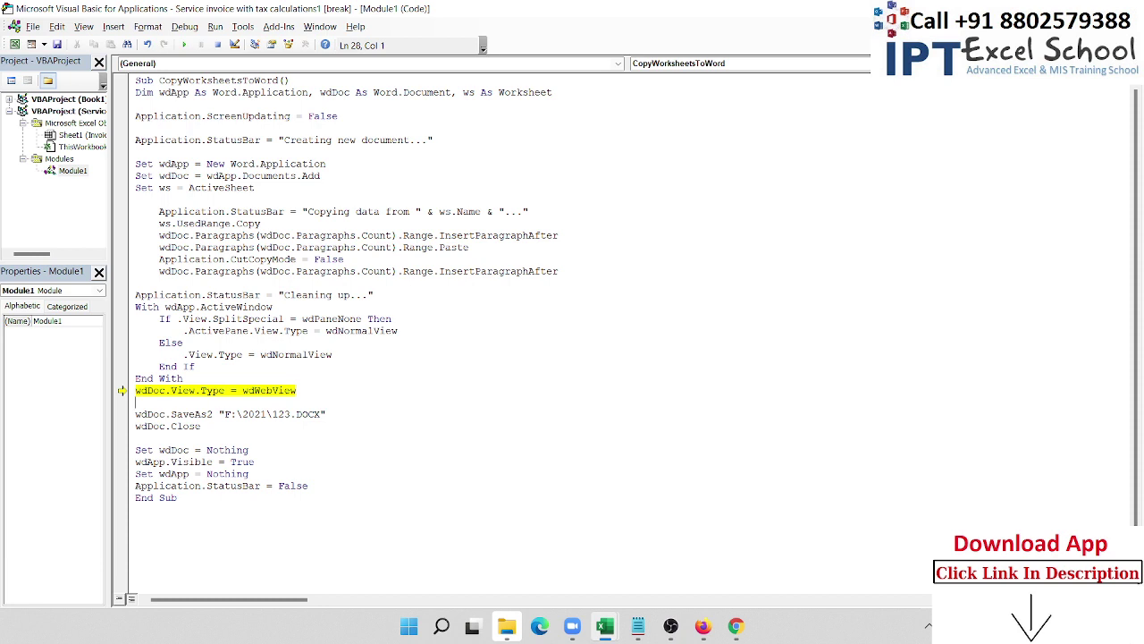
type("wD")
type("DOC")
type(".")
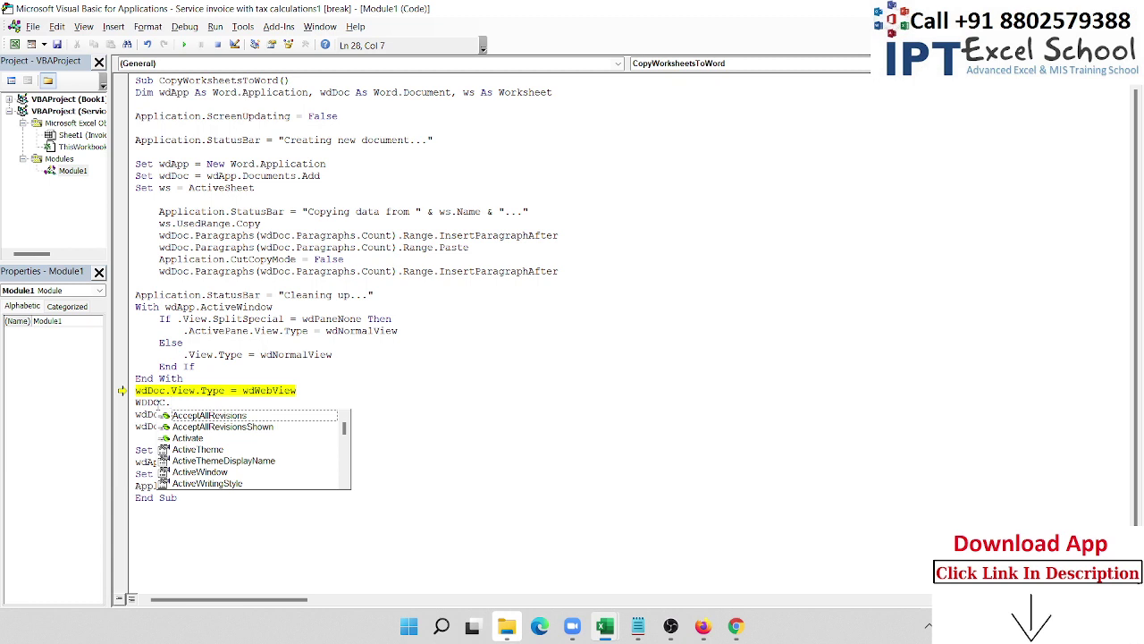
type("V")
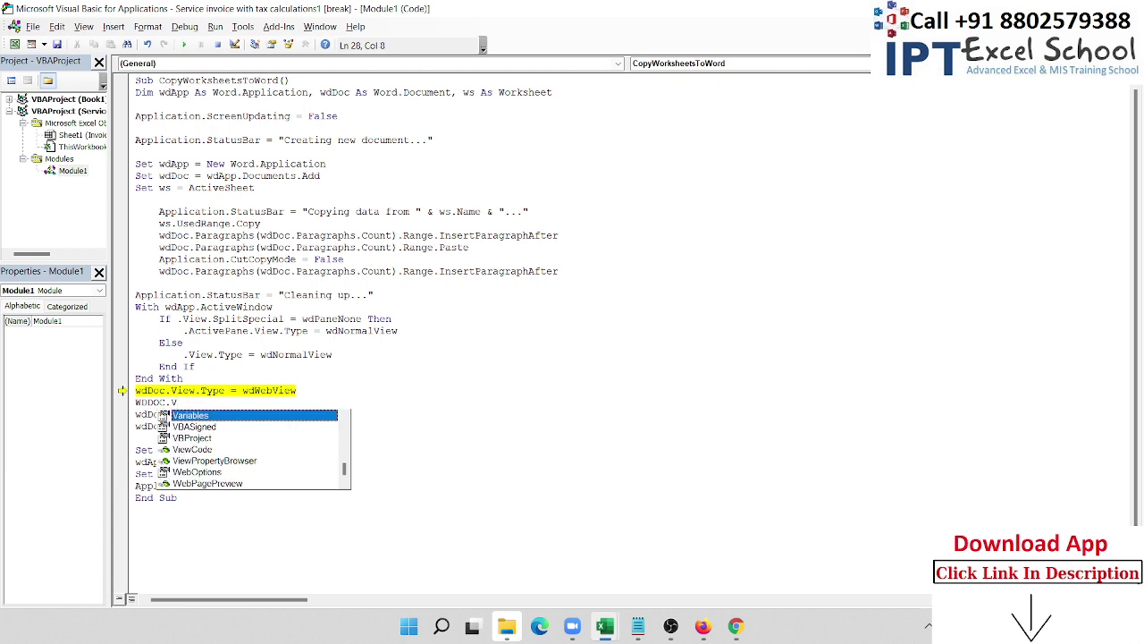
key("Down")
key("Down")
key("Down")
key("Down")
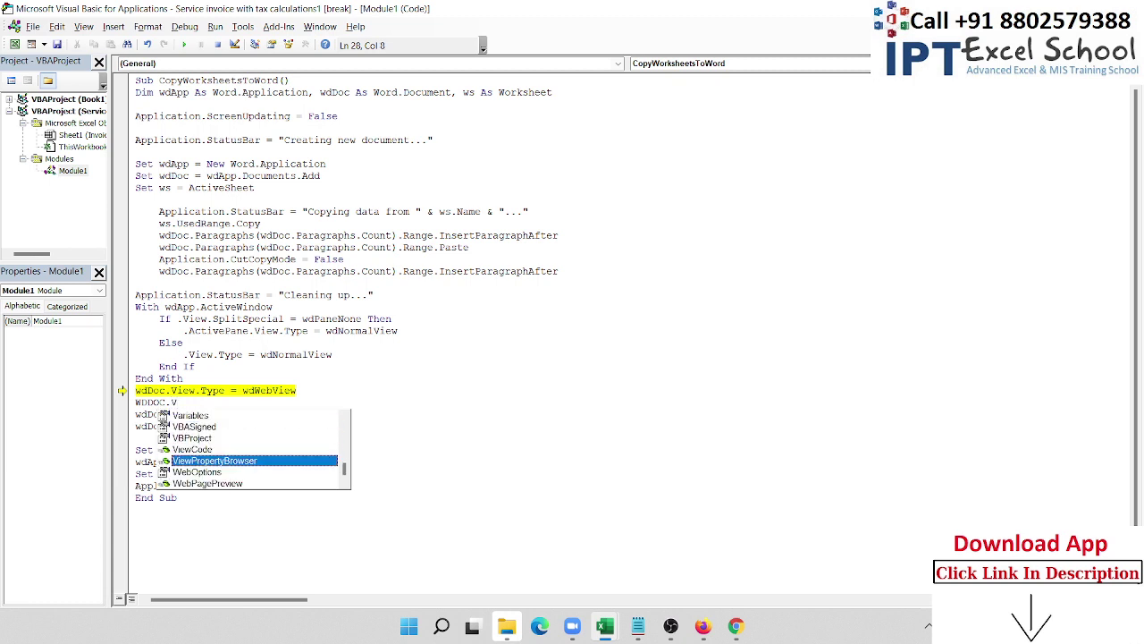
key("Up")
key("Tab")
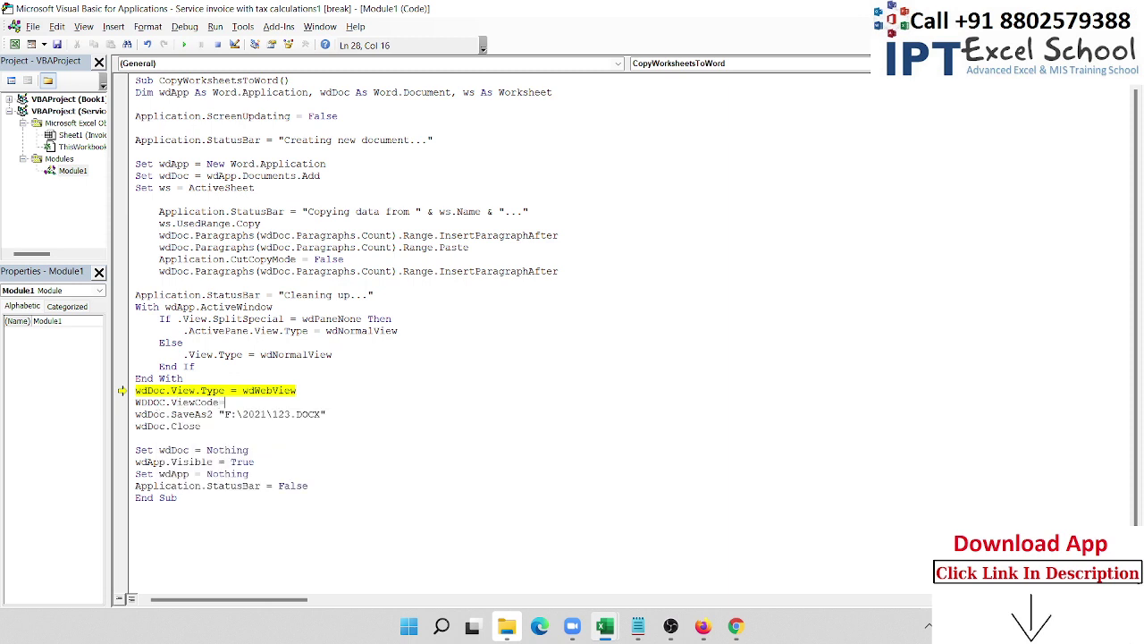
type("= ")
type("6")
left_click(267, 432)
- Comment out the wdDoc.View.Type line and make the ViewCode line the next statement
left_click(130, 389)
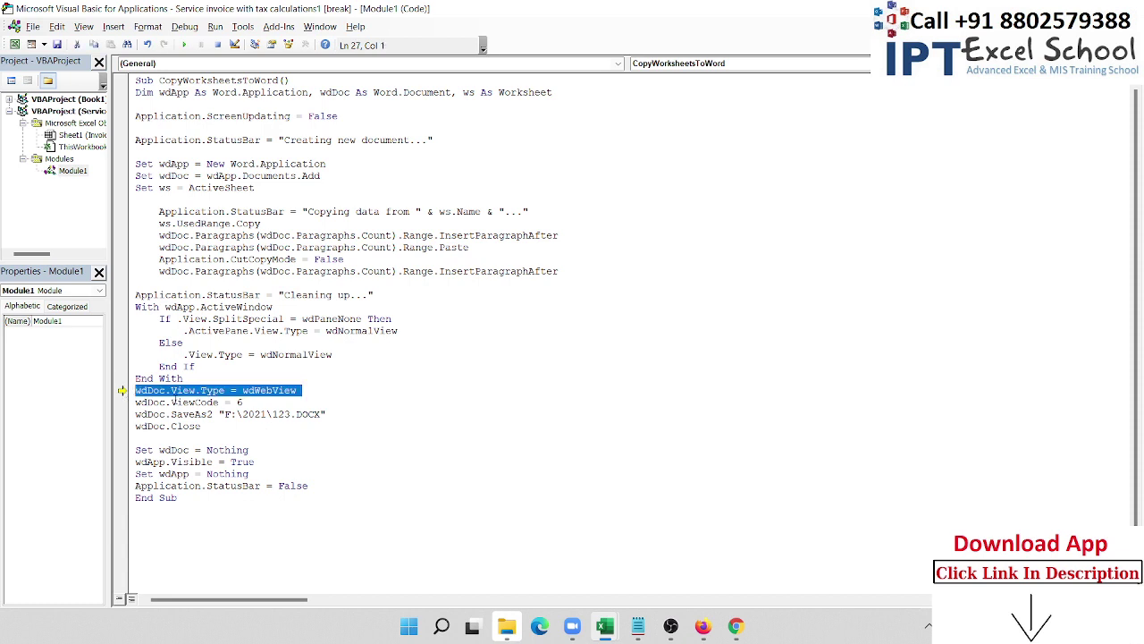
type("'")
key("Down")
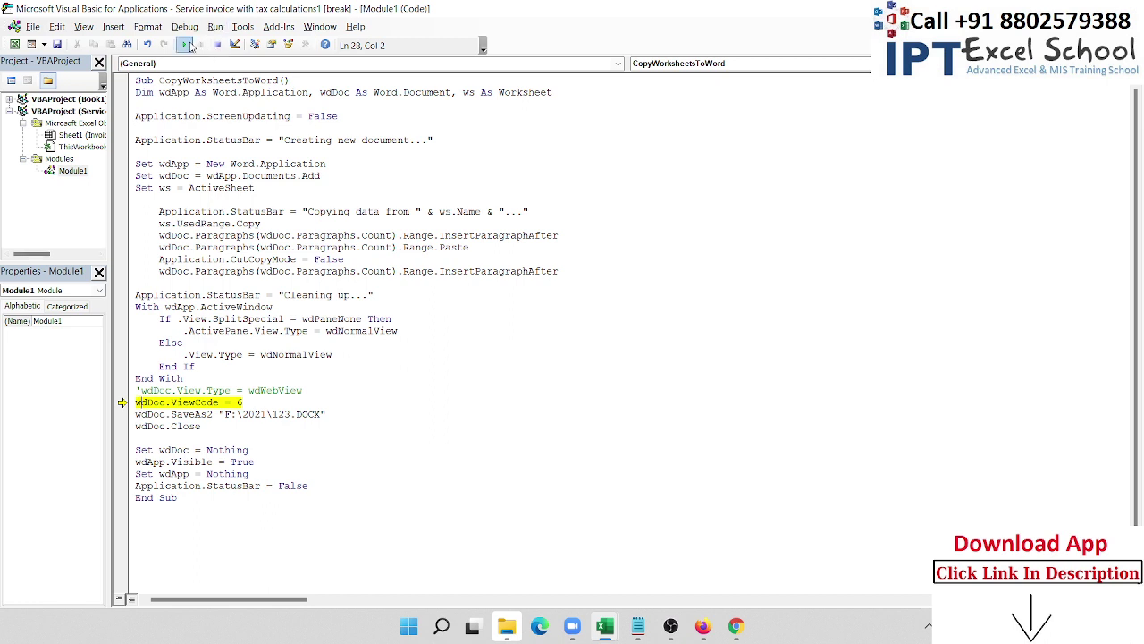
- Delete the wdDoc.ViewCode = 6 line, uncomment wdDoc.View.Type = wdWebView, and resume the macro
left_click(188, 45)
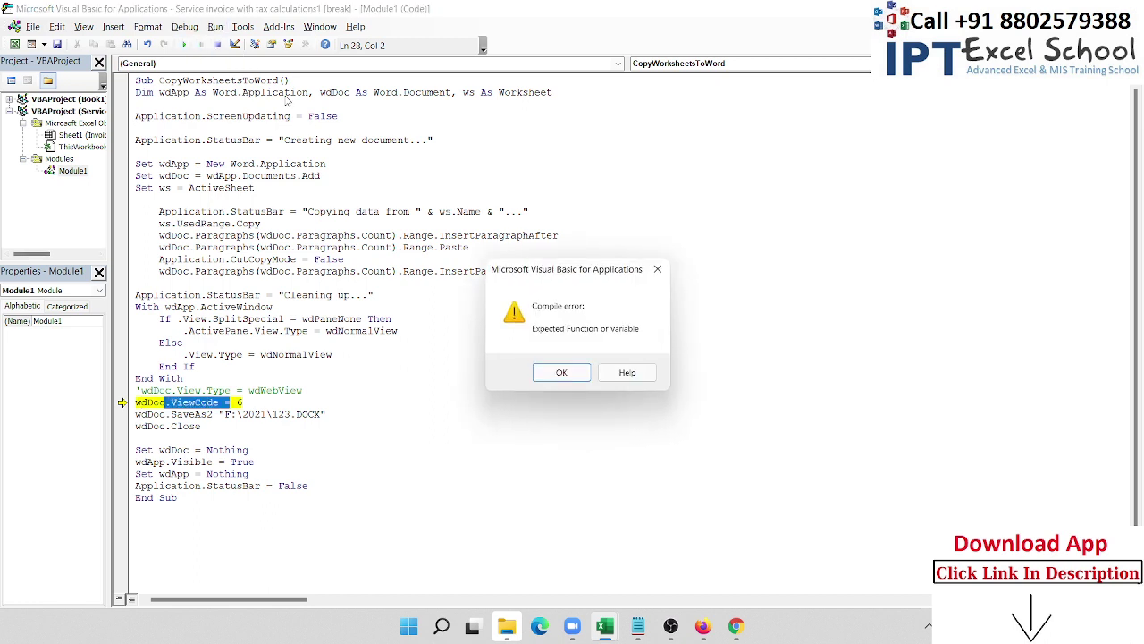
left_click(561, 373)
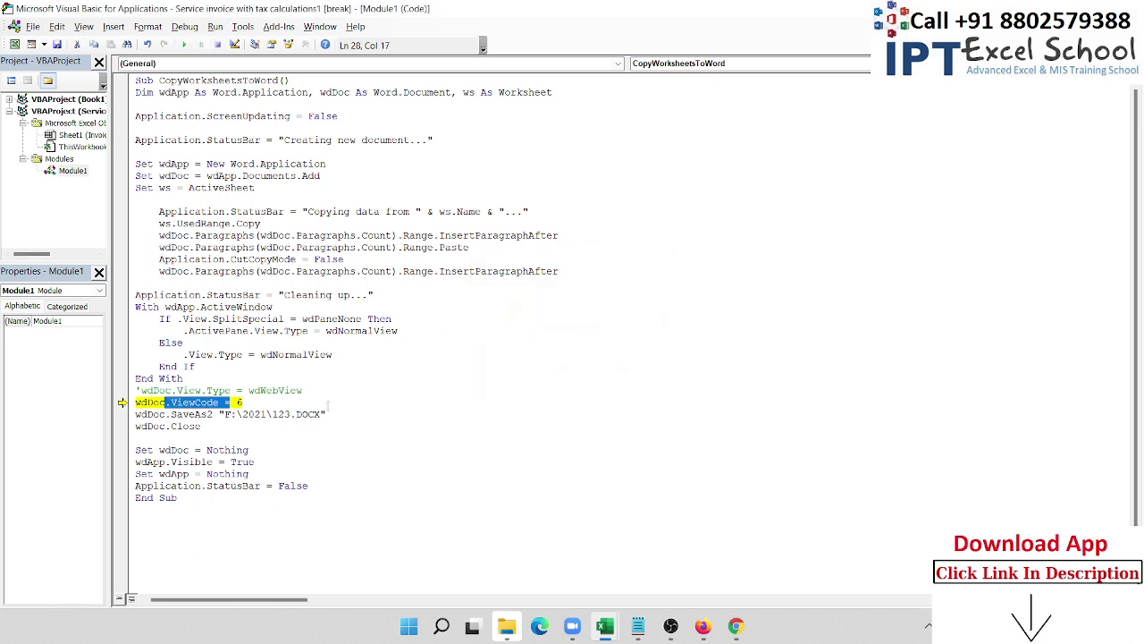
left_click(271, 402)
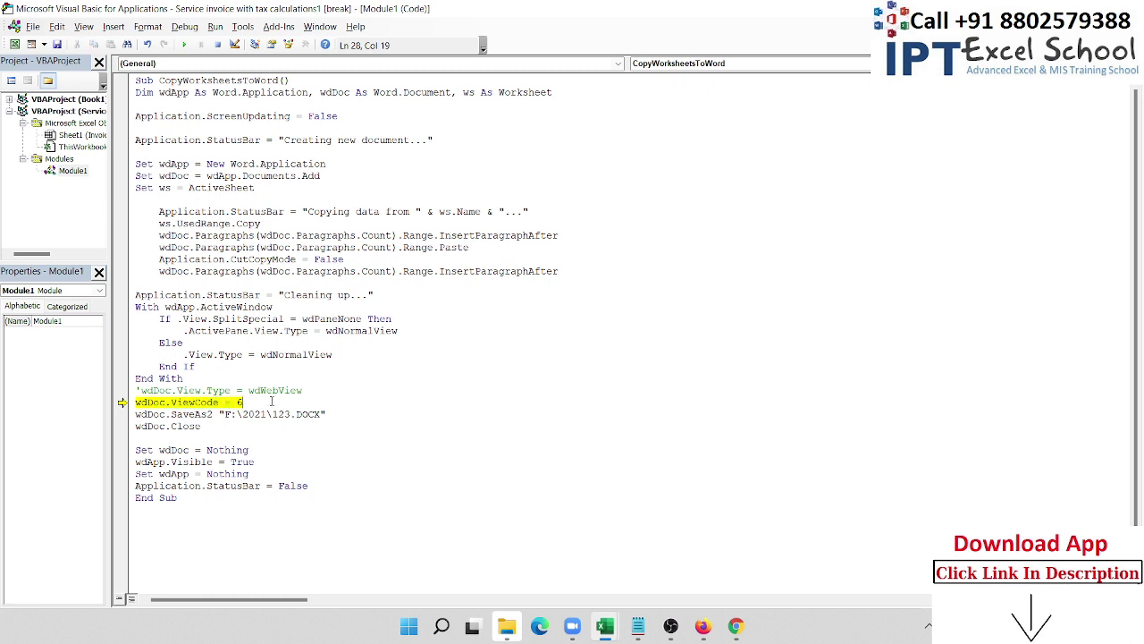
key("BackSpace")
key("BackSpace")
key("BackSpace")
key("BackSpace")
key("BackSpace")
key("BackSpace")
key("BackSpace")
key("BackSpace")
key("BackSpace")
key("BackSpace")
key("BackSpace")
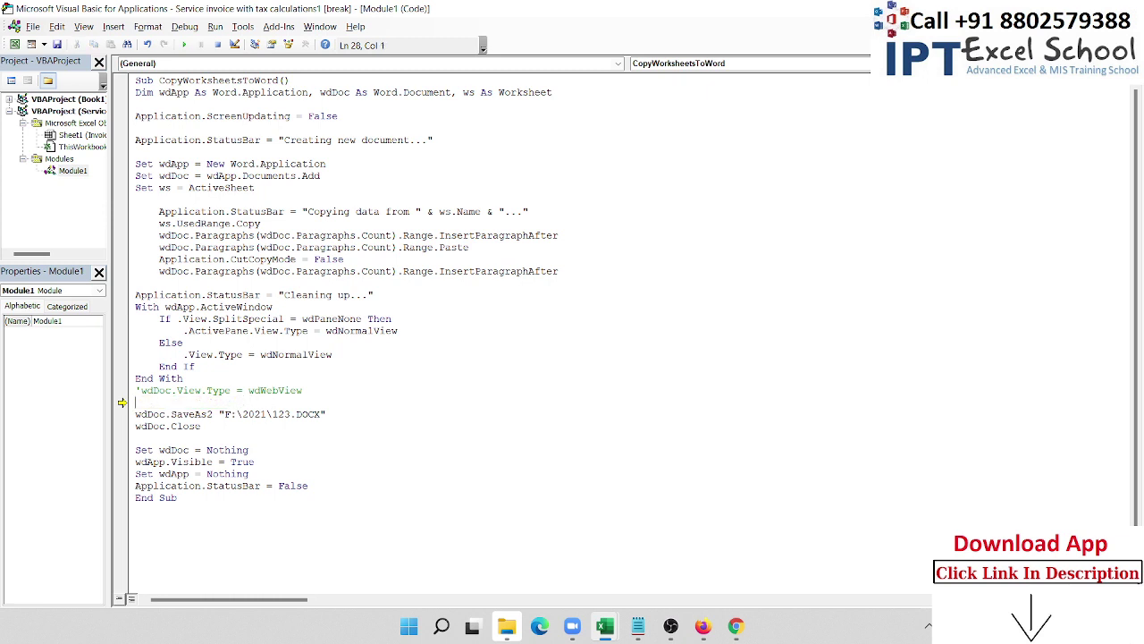
key("Up")
key("Delete")
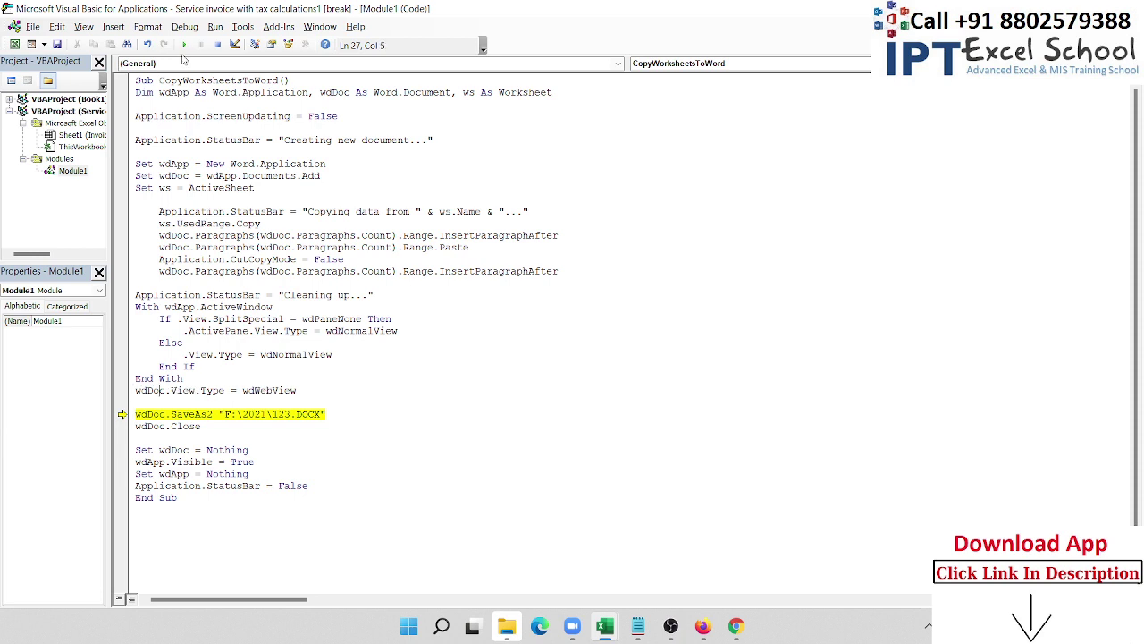
left_click(183, 44)
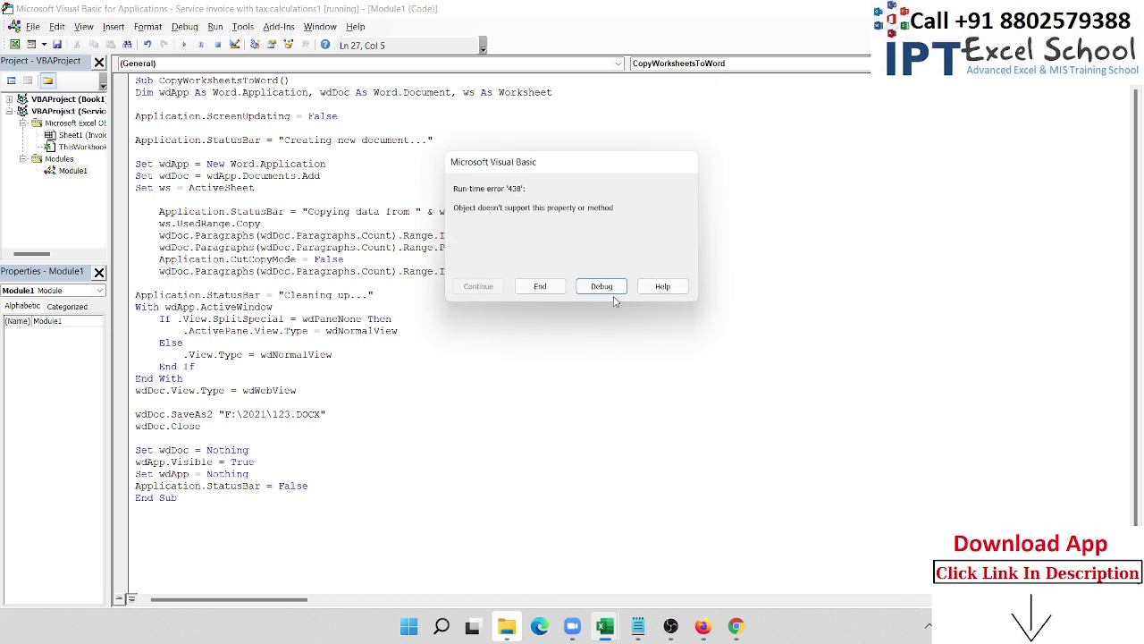
- At the error line, type wdDoc.DOC and browse the available document members
left_click(602, 286)
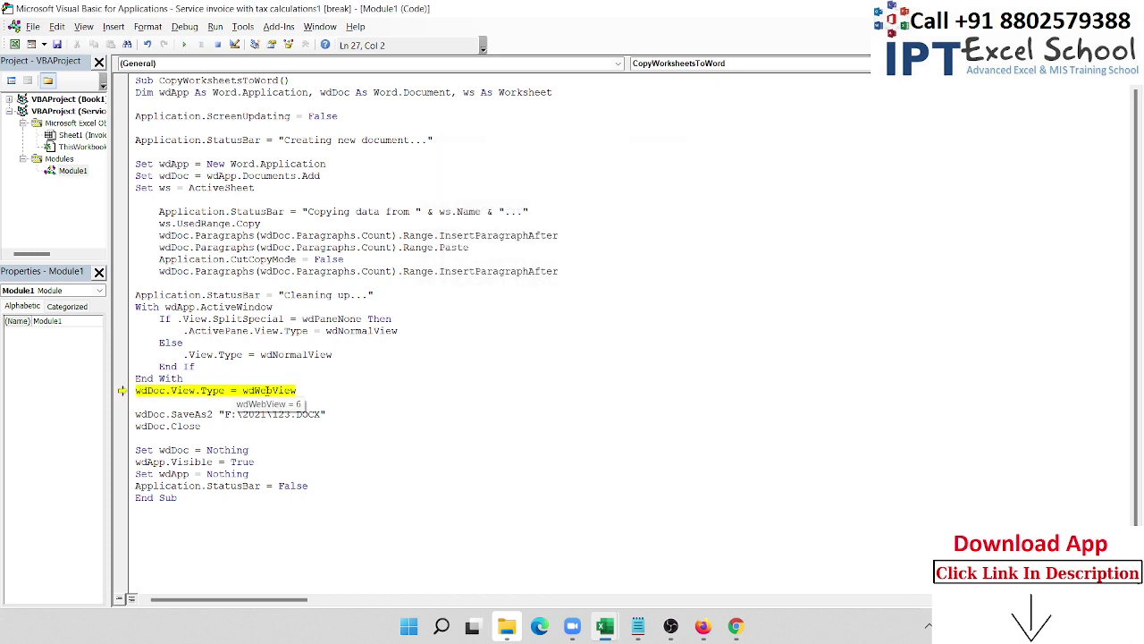
mouse_move(266, 391)
key("Right")
key("Right")
key("Right")
type(".")
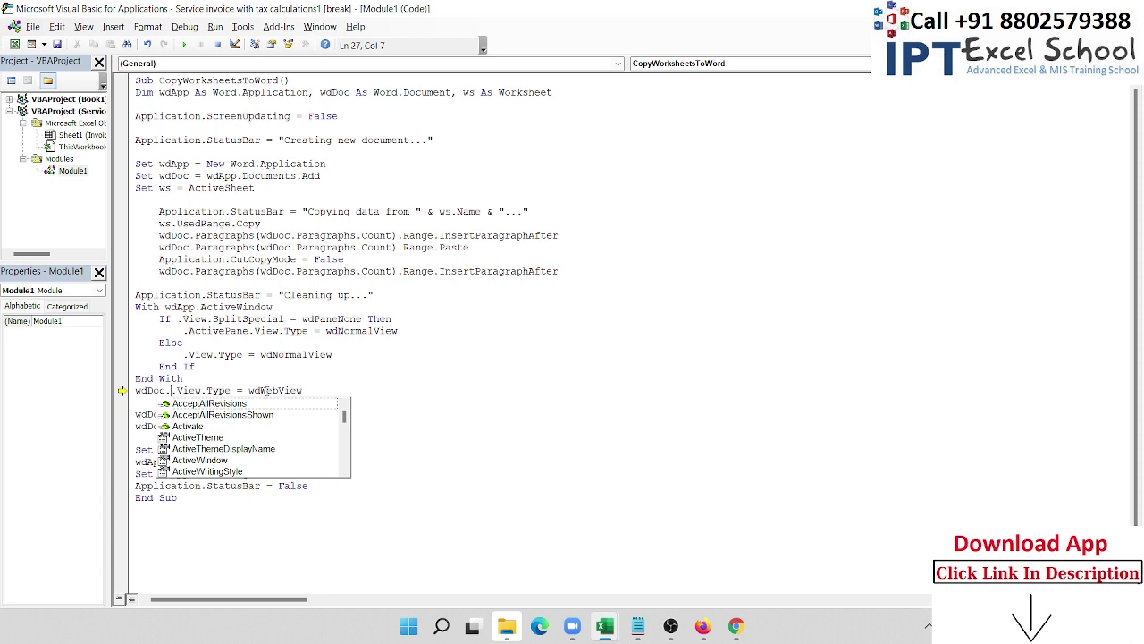
type("DO")
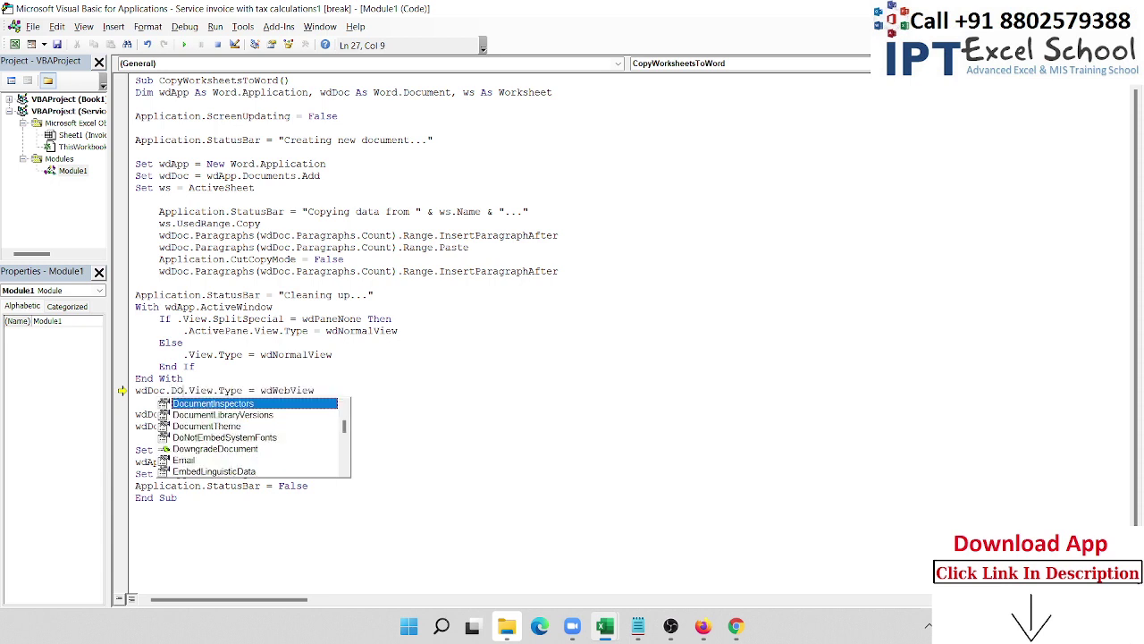
type("C")
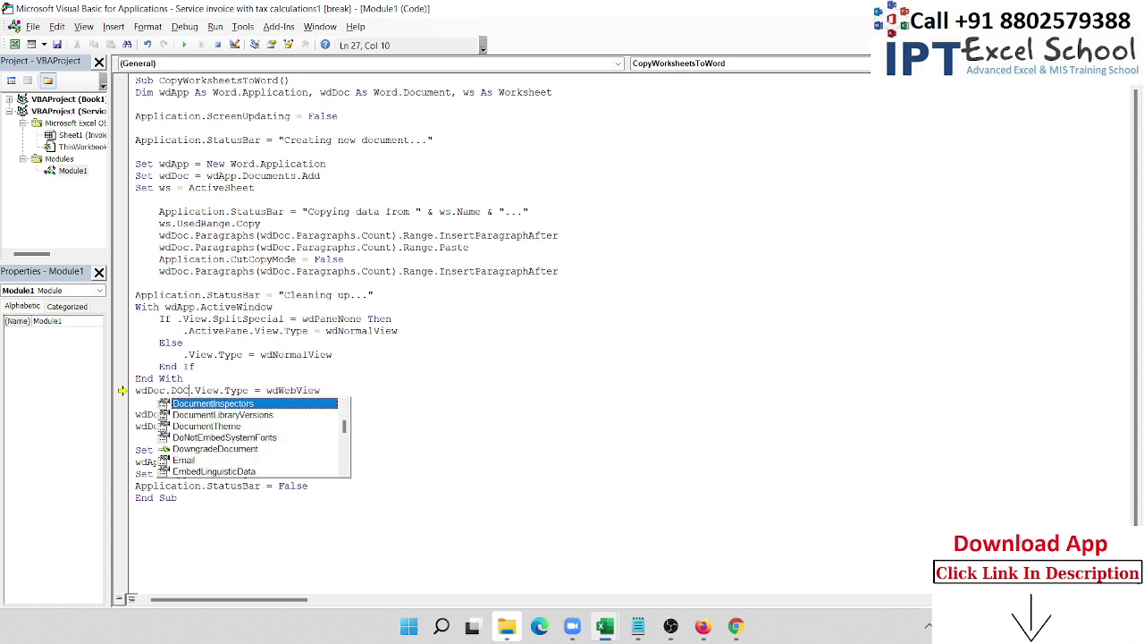
key("Down")
key("Down")
key("Down")
key("Down")
key("Down")
key("Down")
key("Down")
key("Down")
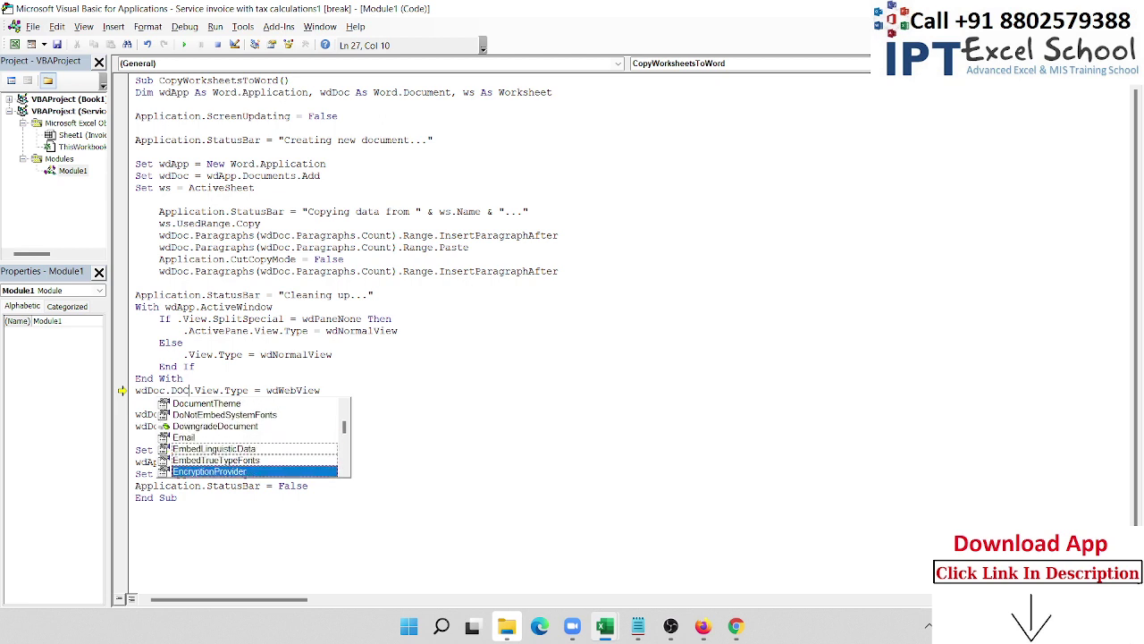
key("Down")
key("Down")
key("Down")
key("Down")
key("Down")
key("Down")
key("Down")
key("Down")
key("Down")
key("Down")
key("Down")
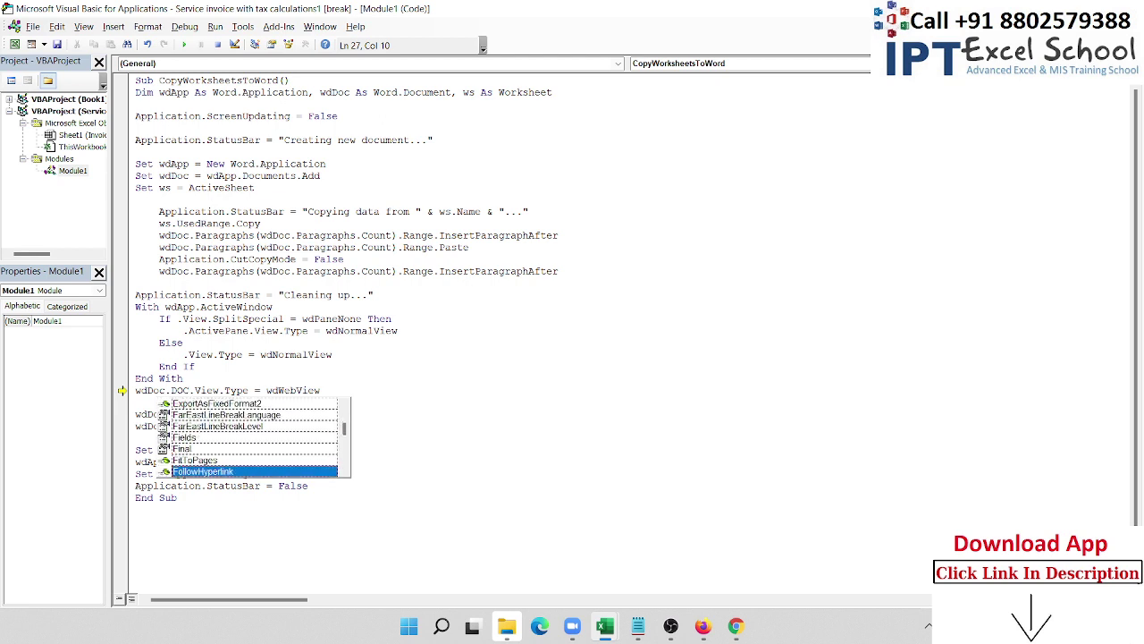
key("Down")
key("Down")
key("Down")
key("Down")
key("Down")
key("Down")
key("Down")
key("Down")
key("Down")
key("Down")
key("Down")
key("Down")
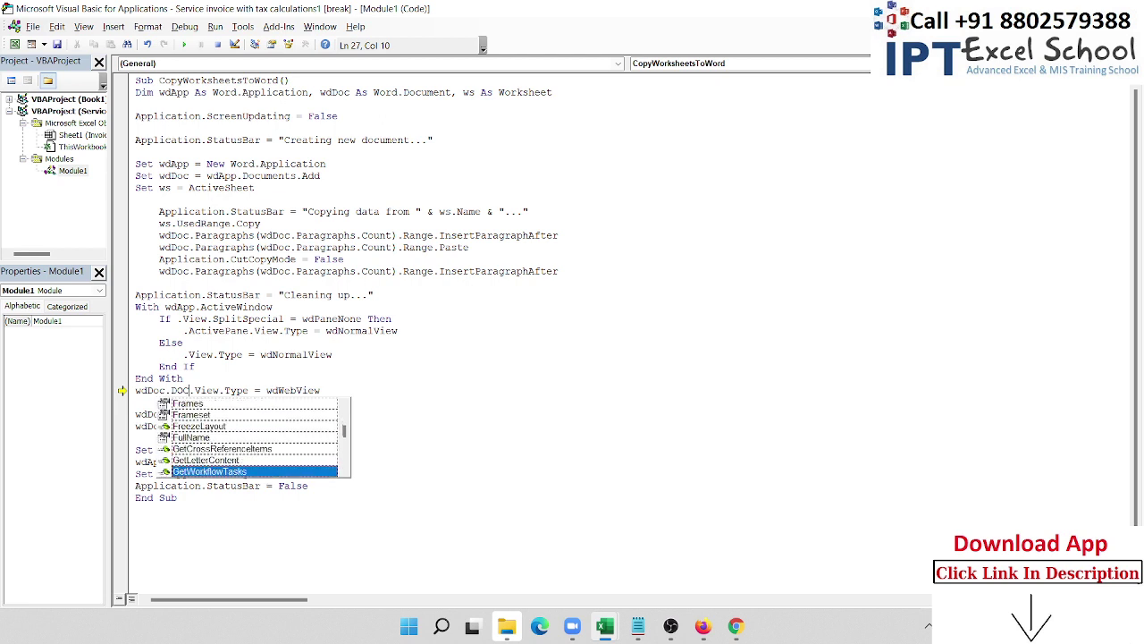
key("Down")
key("Down")
key("Down")
key("Down")
key("Down")
key("Down")
key("Down")
key("Down")
key("Down")
key("Down")
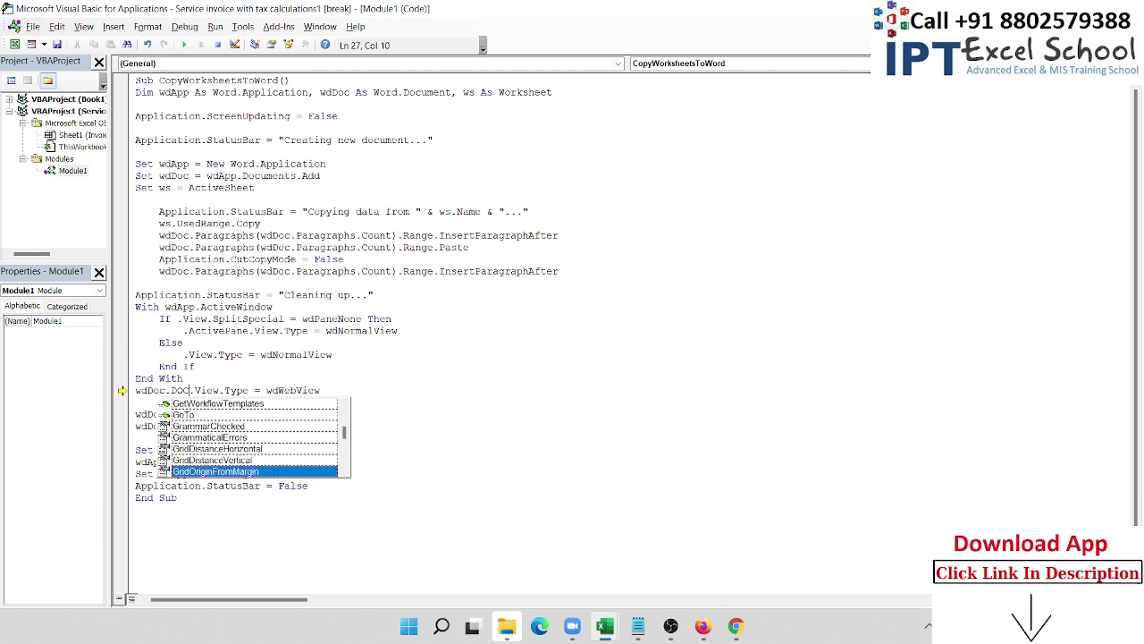
key("Down")
key("Down")
key("Down")
key("Down")
key("Down")
key("Down")
key("Down")
key("Down")
key("Down")
key("Down")
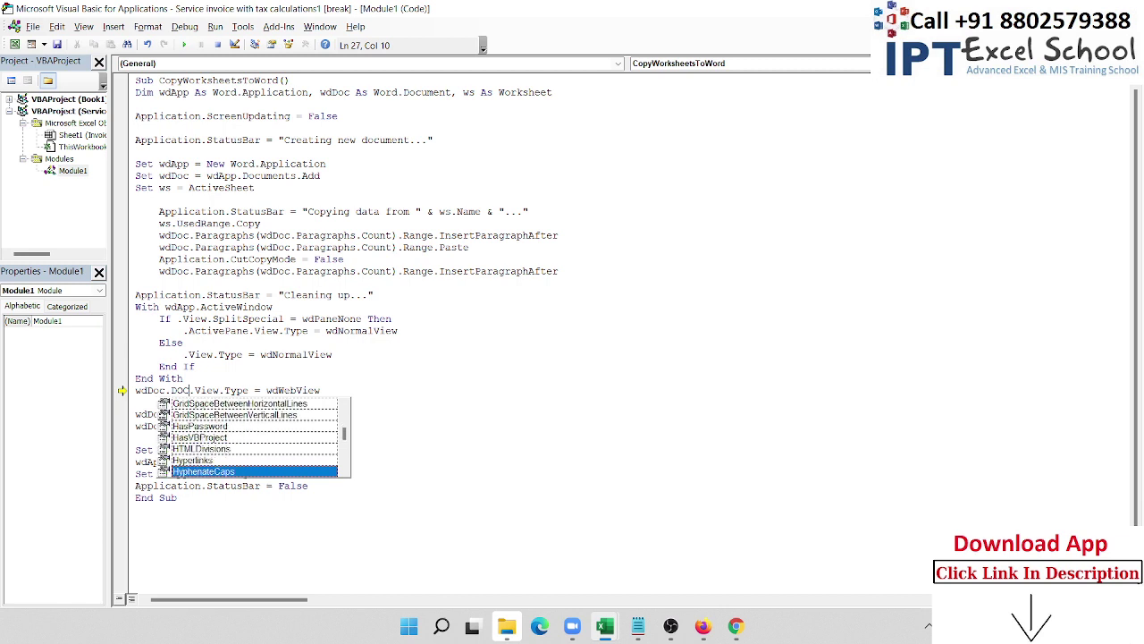
key("Down")
key("Down")
key("Down")
key("Down")
key("Down")
key("Down")
key("Down")
key("Down")
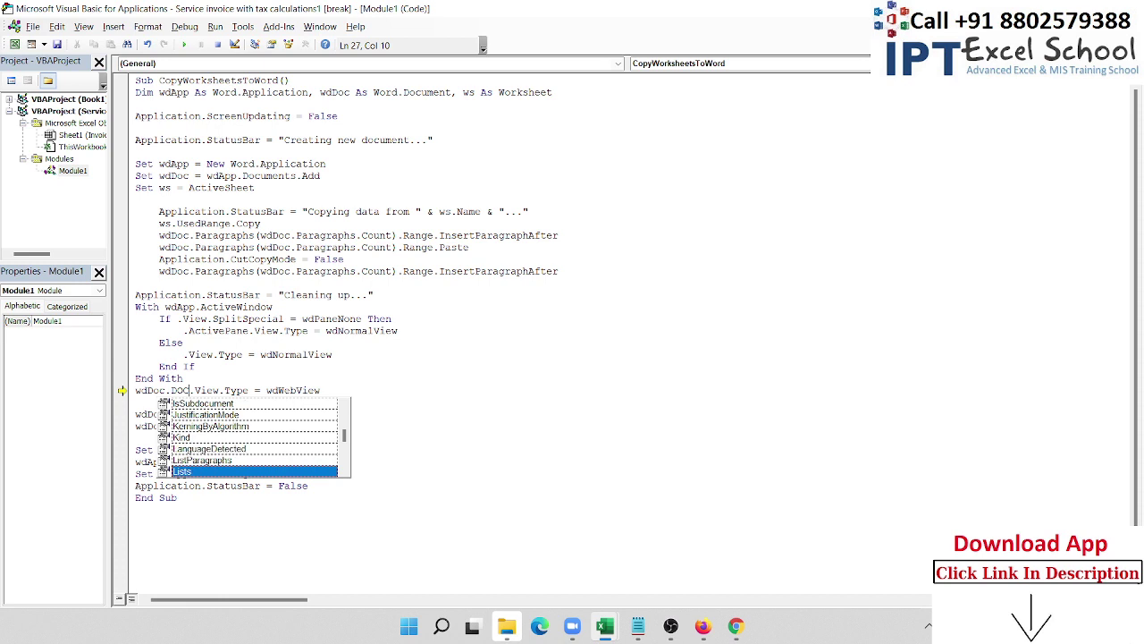
- Delete the whole wdDoc.View.Type line and resume the macro until it finishes
key("BackSpace")
key("BackSpace")
key("BackSpace")
key("BackSpace")
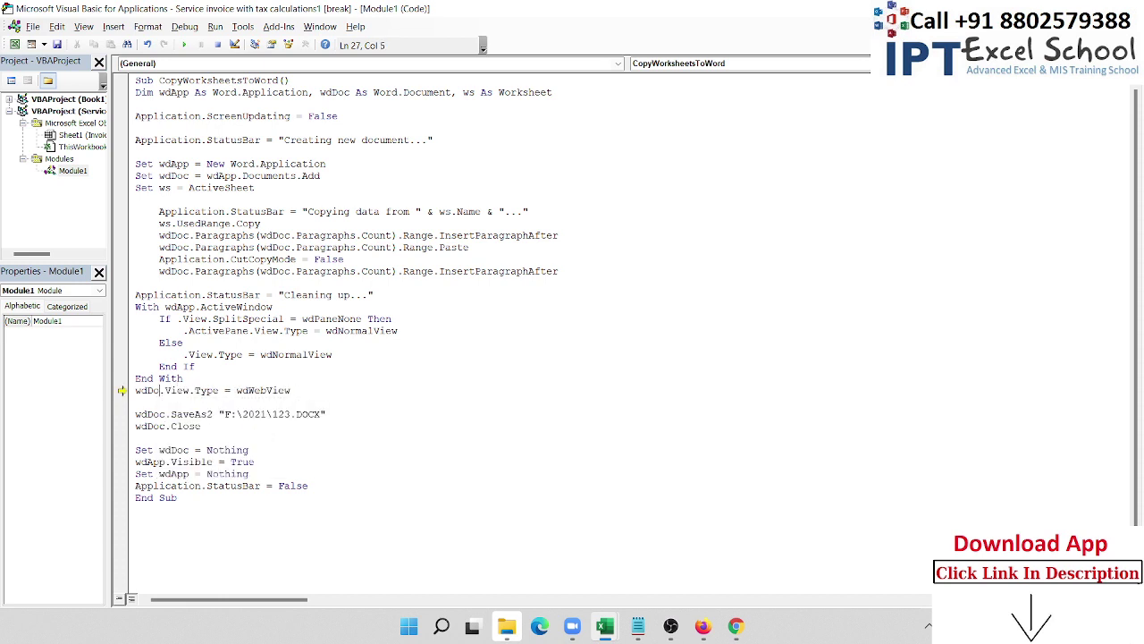
key("BackSpace")
key("BackSpace")
key("BackSpace")
key("BackSpace")
key("BackSpace")
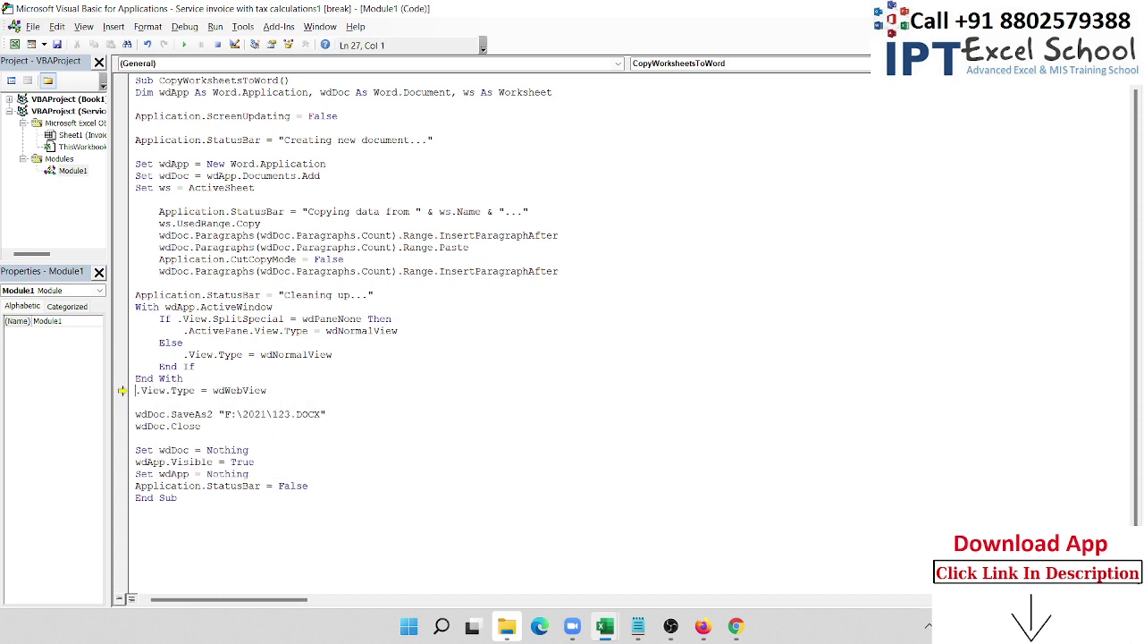
key("shift+End")
key("Delete")
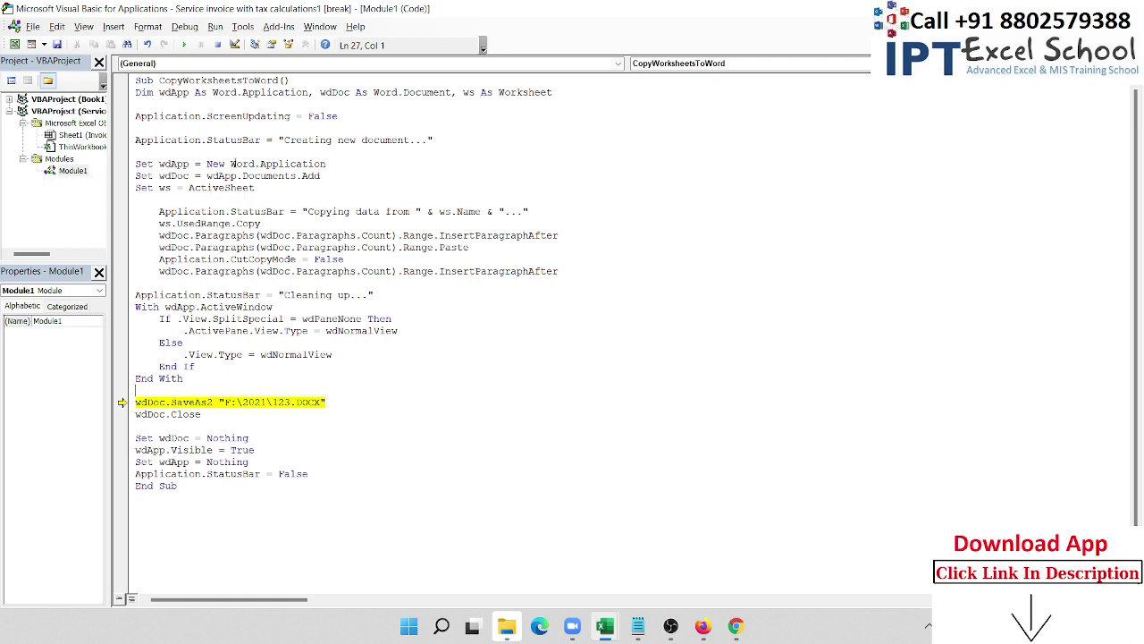
left_click(183, 44)
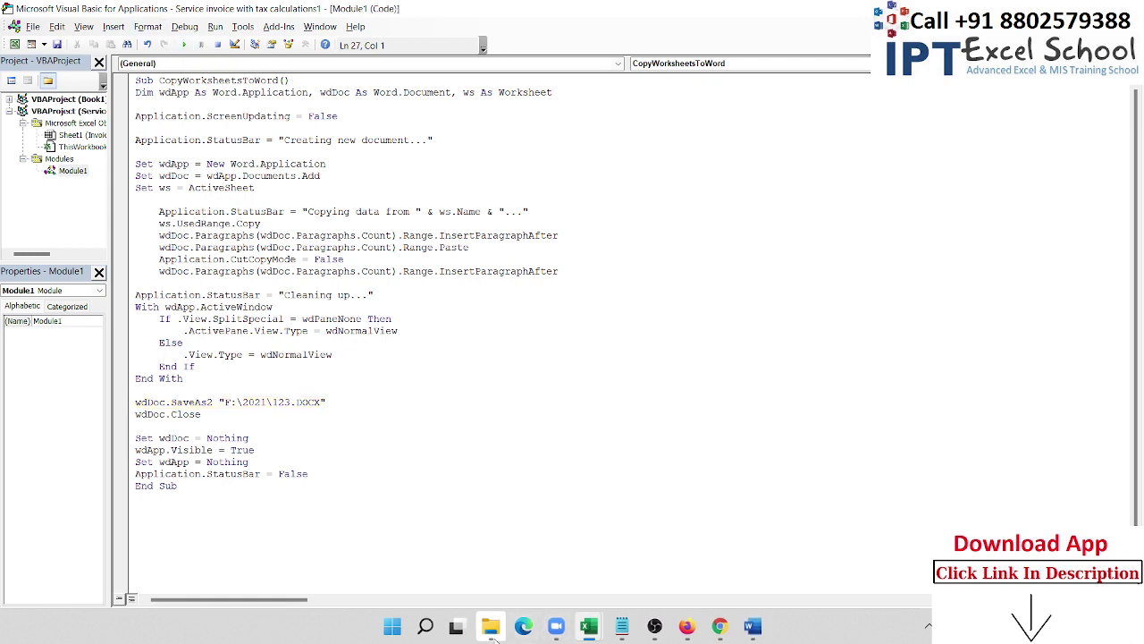
- Open 123.docx from the F:\2021 folder and scroll through the pasted invoice
mouse_move(490, 623)
left_click(474, 570)
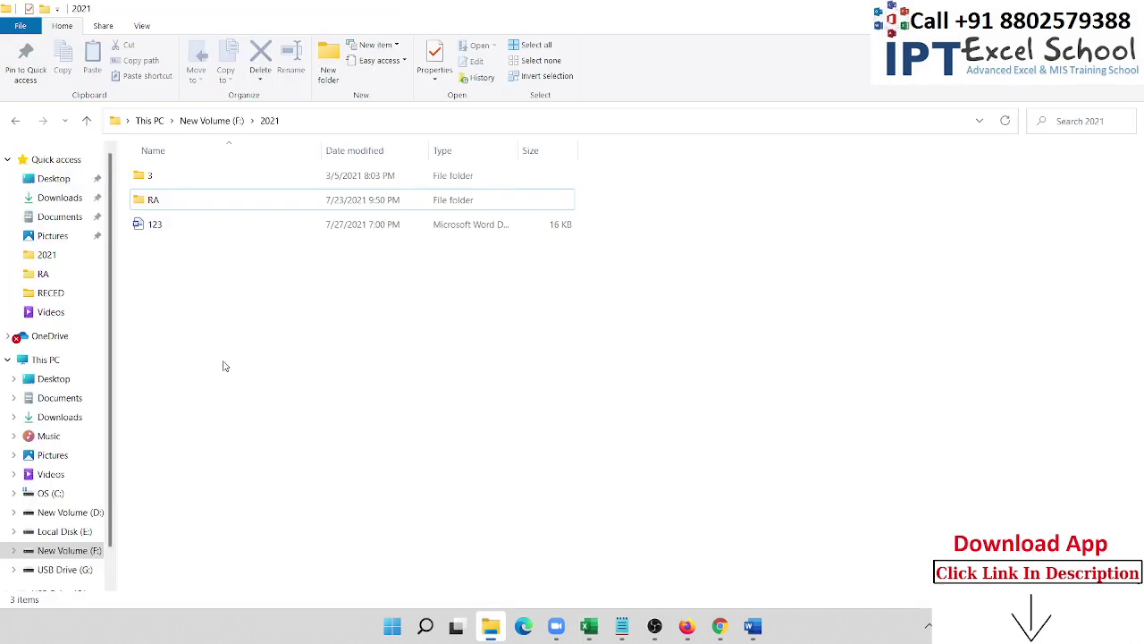
double_click(165, 222)
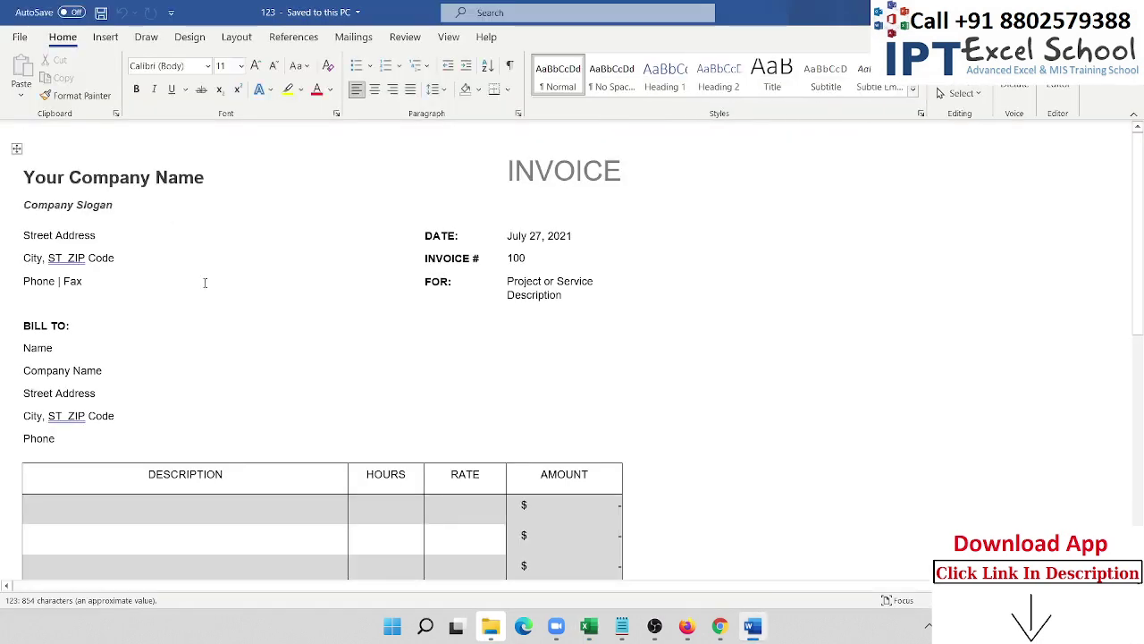
scroll(368, 390, "down", 4)
scroll(367, 390, "down", 5)
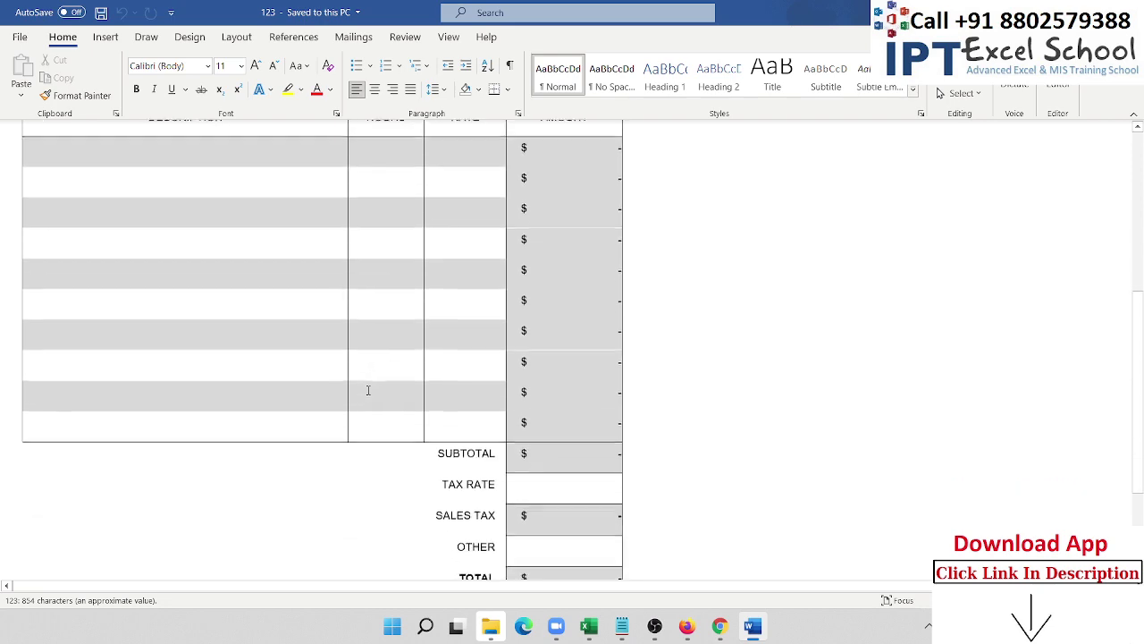
scroll(368, 389, "down", 3)
scroll(368, 389, "up", 2)
scroll(367, 389, "up", 5)
scroll(368, 390, "up", 3)
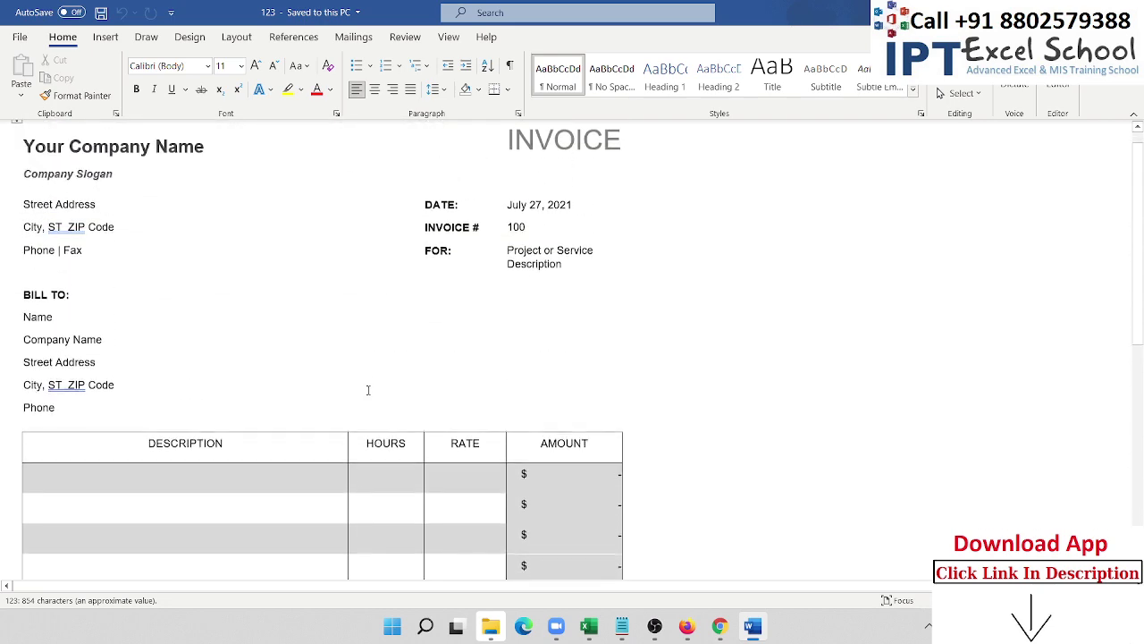
scroll(367, 390, "up", 1)
- Close the 123 document in Word and switch back to the VBA editor
left_click(1123, 12)
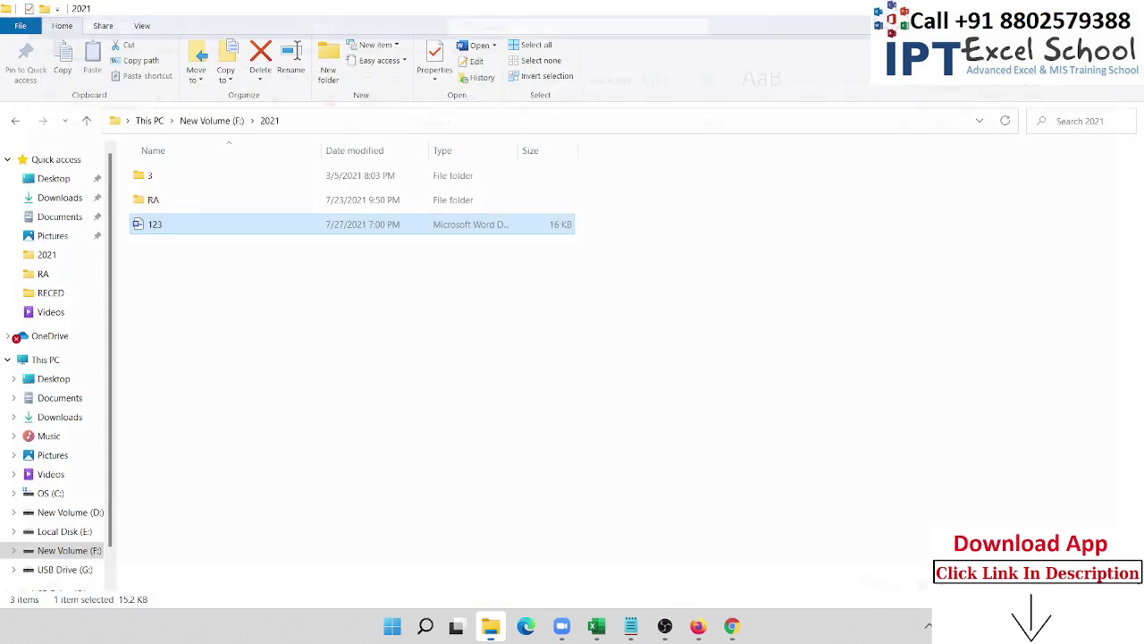
mouse_move(506, 630)
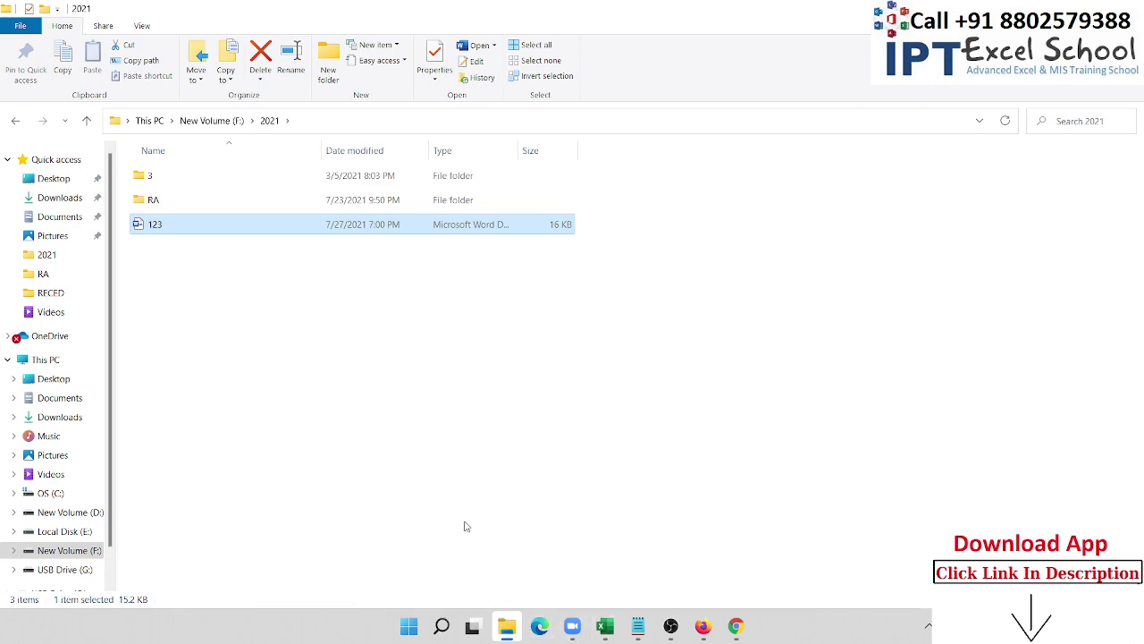
key("alt+Tab")
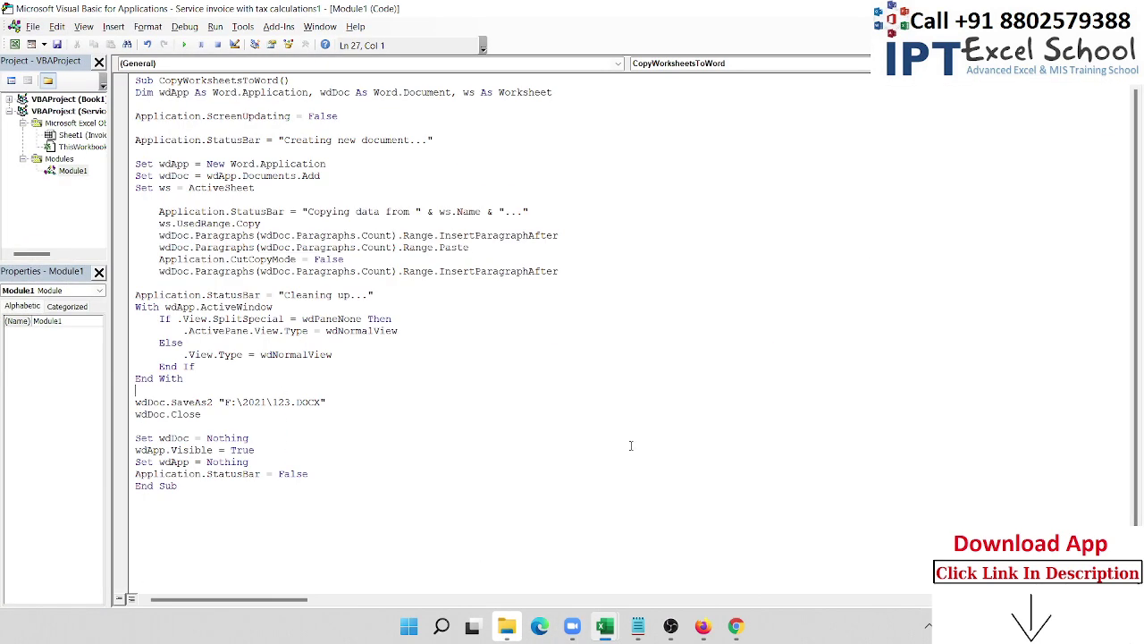
- Select the whole CopyWorksheetsToWord code to review it, then deselect
left_click(230, 258)
left_click_drag(293, 517, 124, 86)
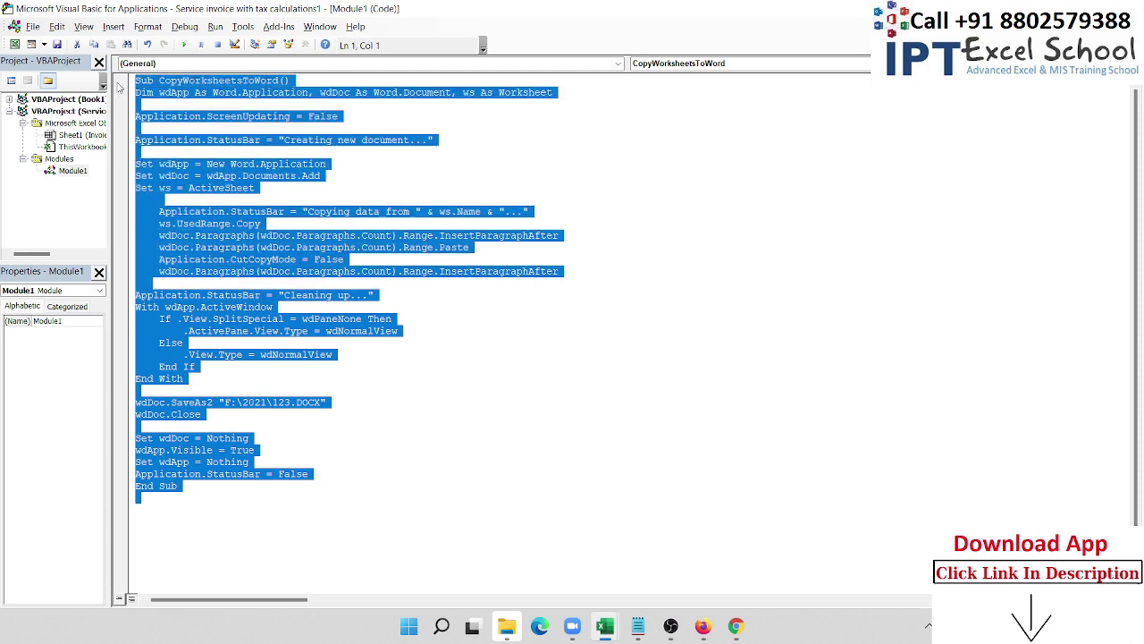
left_click(561, 468)
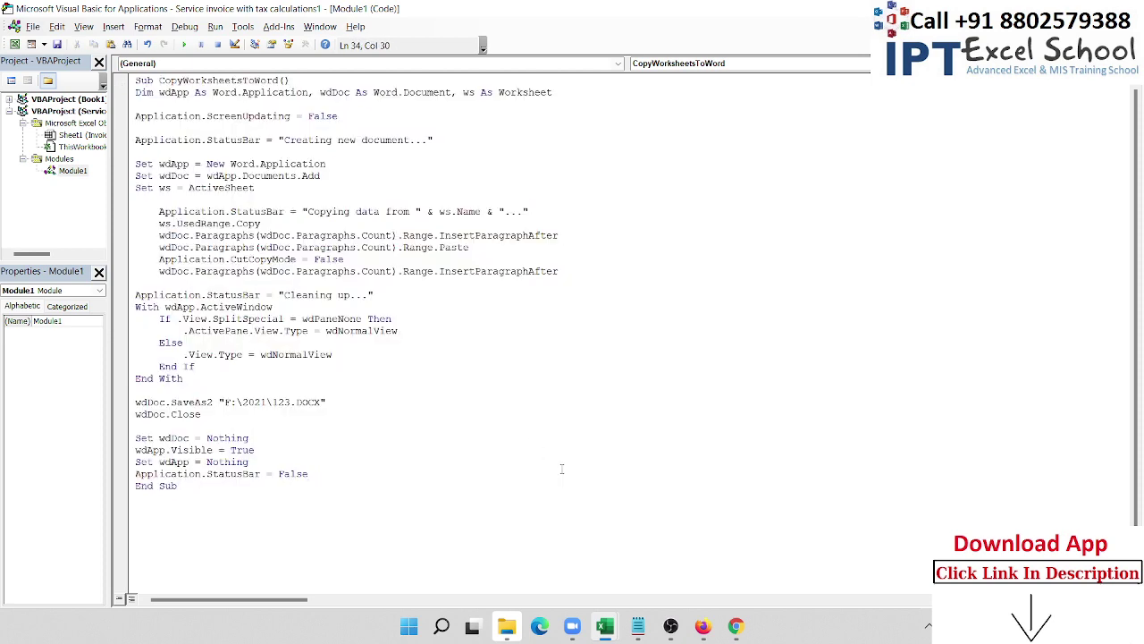